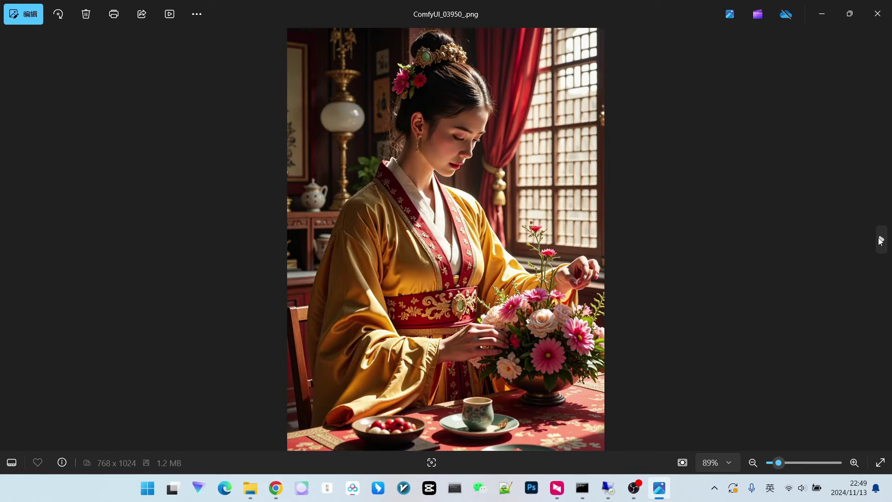
Step: View the generated sample images from ComfyUI_03950_.png to ComfyUI_03954_.png and close the image viewer
{"action": "left_click", "coordinate": [881, 240]}
{"action": "left_click", "coordinate": [881, 240]}
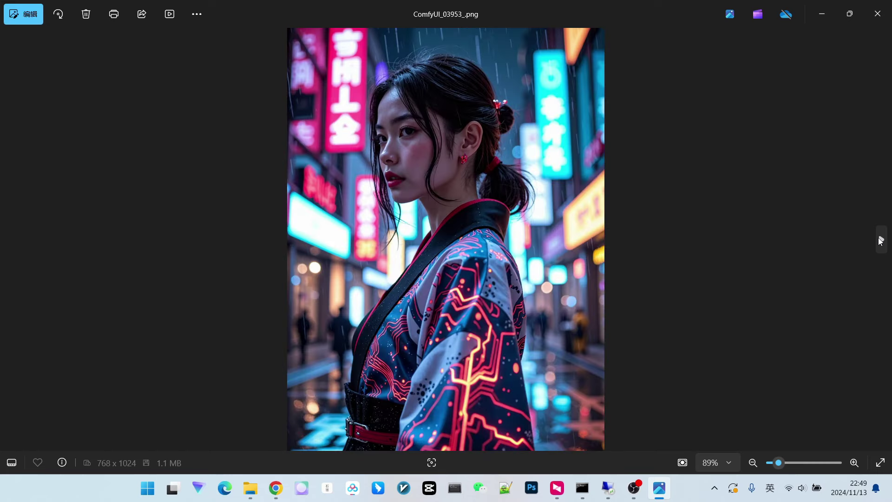
{"action": "left_click", "coordinate": [881, 240]}
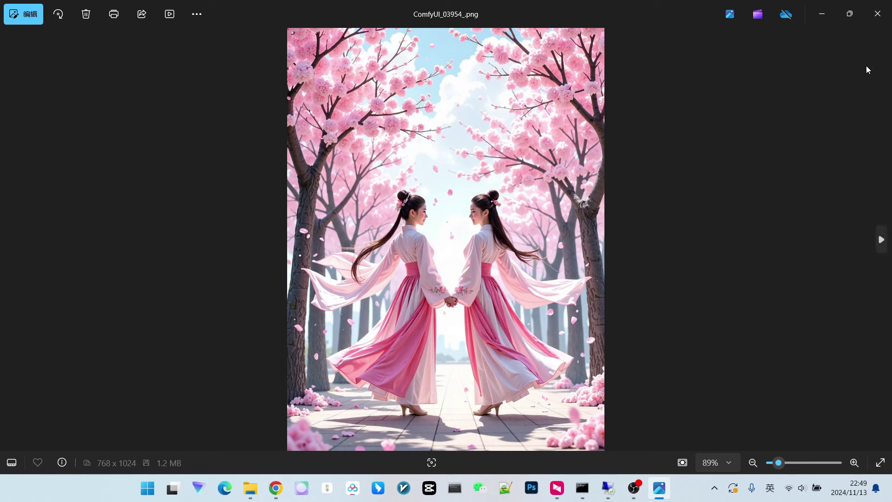
{"action": "left_click", "coordinate": [877, 18]}
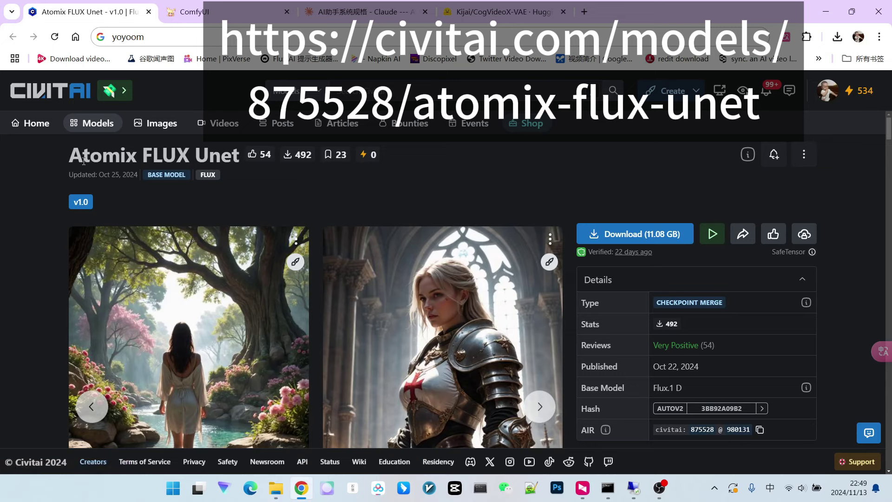
Step: Examine the Atomix FLUX Unet model page on Civitai, including its sample images, details and recommended workflow
{"action": "scroll", "coordinate": [430, 172], "scroll_direction": "down", "scroll_amount": 1}
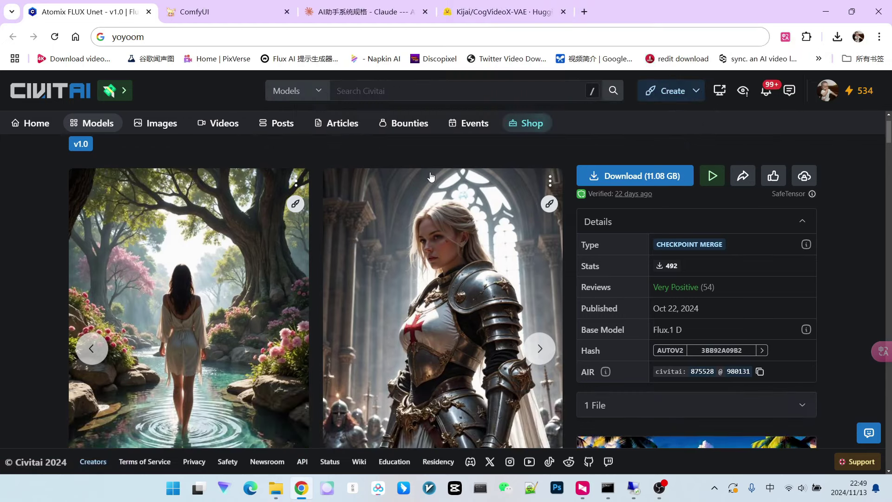
{"action": "scroll", "coordinate": [430, 173], "scroll_direction": "up", "scroll_amount": 1}
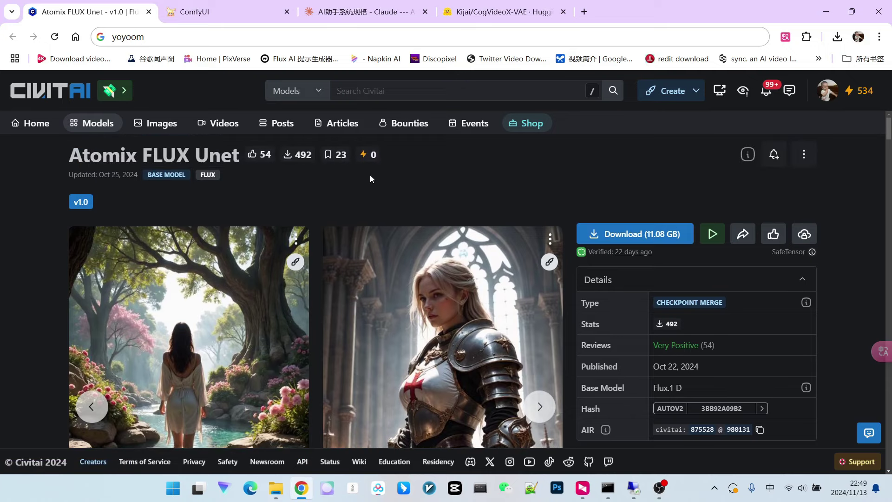
{"action": "scroll", "coordinate": [373, 174], "scroll_direction": "down", "scroll_amount": 3}
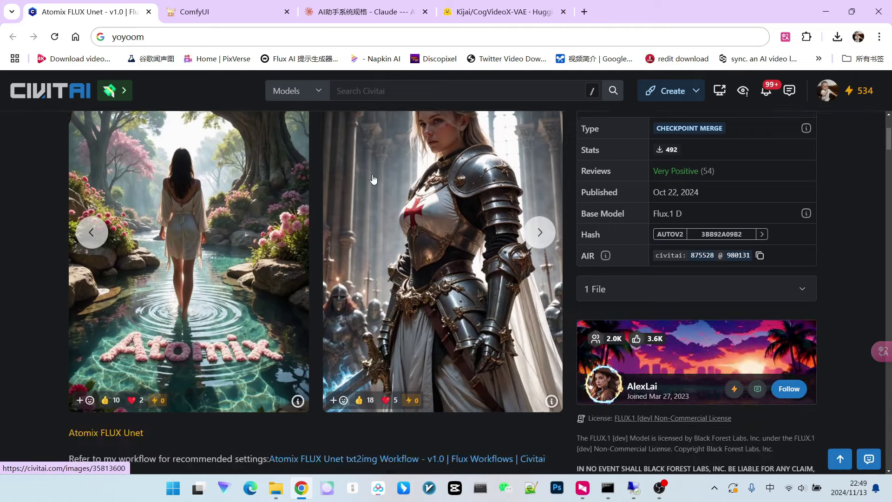
{"action": "scroll", "coordinate": [373, 213], "scroll_direction": "up", "scroll_amount": 1}
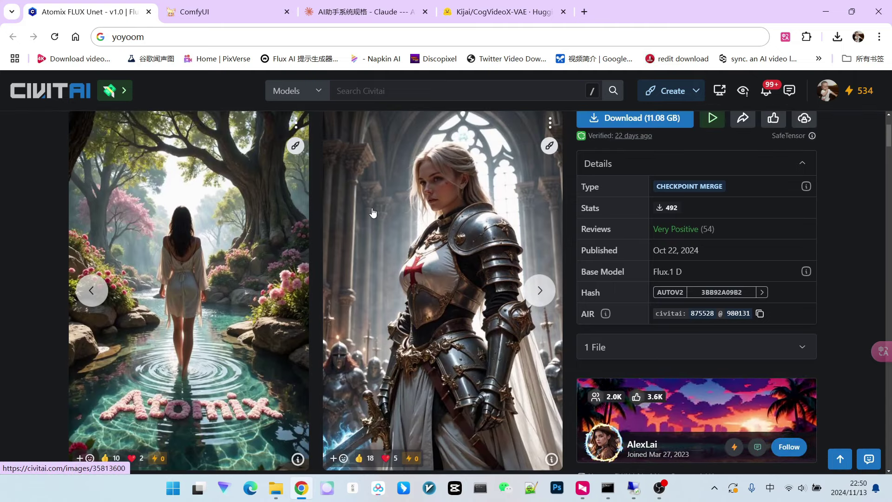
{"action": "scroll", "coordinate": [372, 212], "scroll_direction": "down", "scroll_amount": 15}
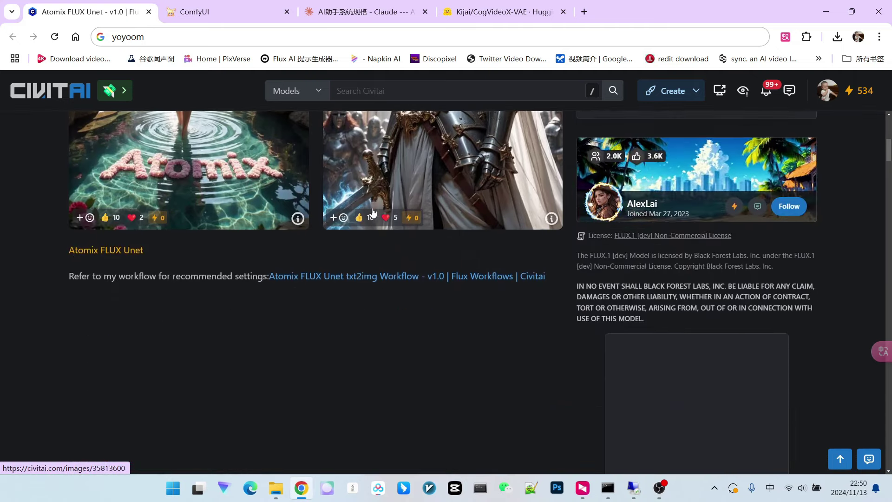
Step: Browse the community gallery of images made with the Atomix FLUX Unet model
{"action": "scroll", "coordinate": [372, 212], "scroll_direction": "down", "scroll_amount": 5}
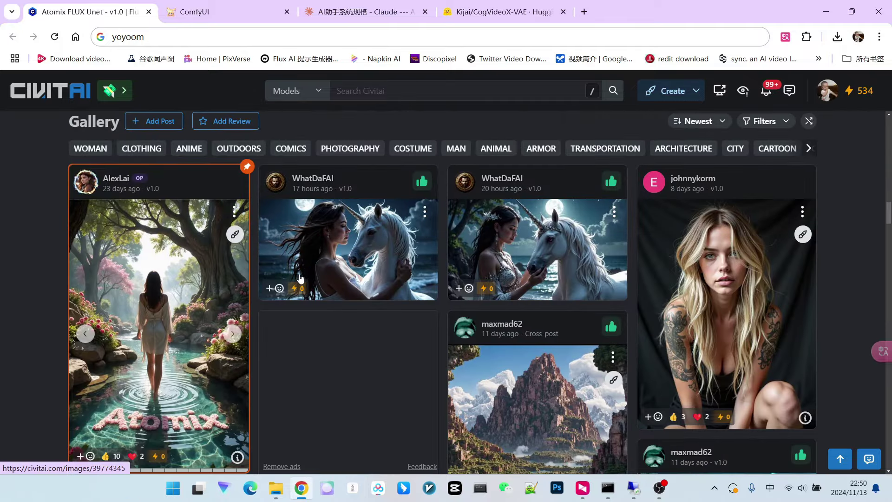
{"action": "scroll", "coordinate": [302, 268], "scroll_direction": "down", "scroll_amount": 3}
{"action": "scroll", "coordinate": [567, 303], "scroll_direction": "down", "scroll_amount": 10}
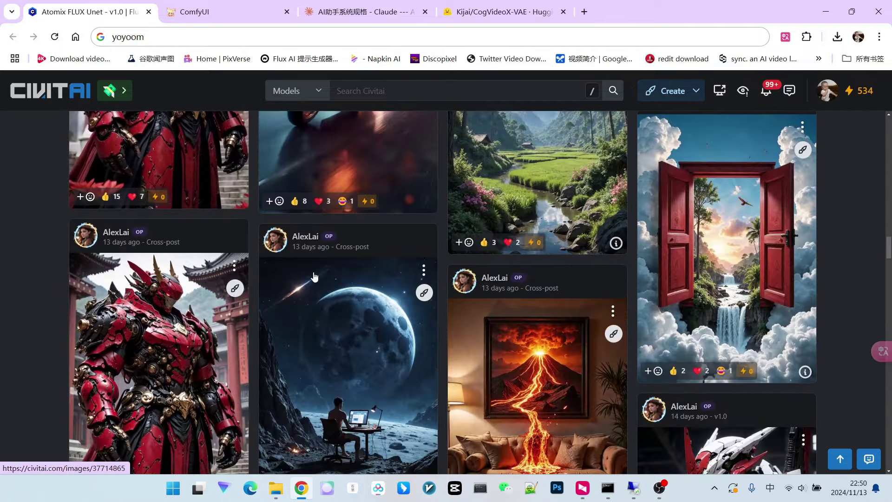
{"action": "scroll", "coordinate": [314, 277], "scroll_direction": "down", "scroll_amount": 3}
{"action": "scroll", "coordinate": [314, 276], "scroll_direction": "down", "scroll_amount": 10}
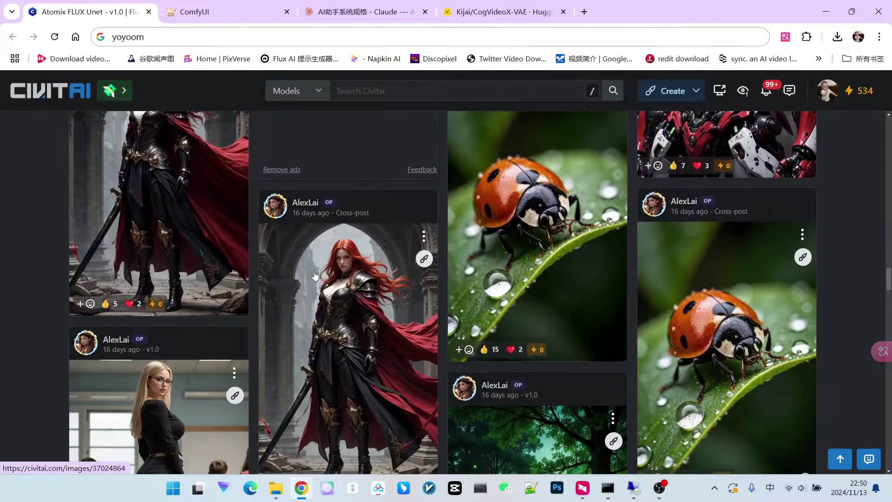
{"action": "scroll", "coordinate": [314, 270], "scroll_direction": "up", "scroll_amount": 5}
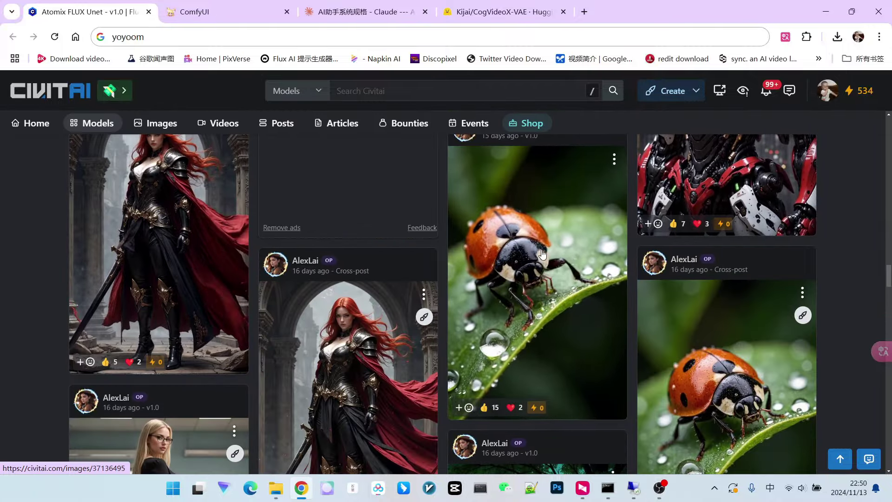
{"action": "scroll", "coordinate": [544, 252], "scroll_direction": "down", "scroll_amount": 2}
{"action": "scroll", "coordinate": [544, 251], "scroll_direction": "down", "scroll_amount": 7}
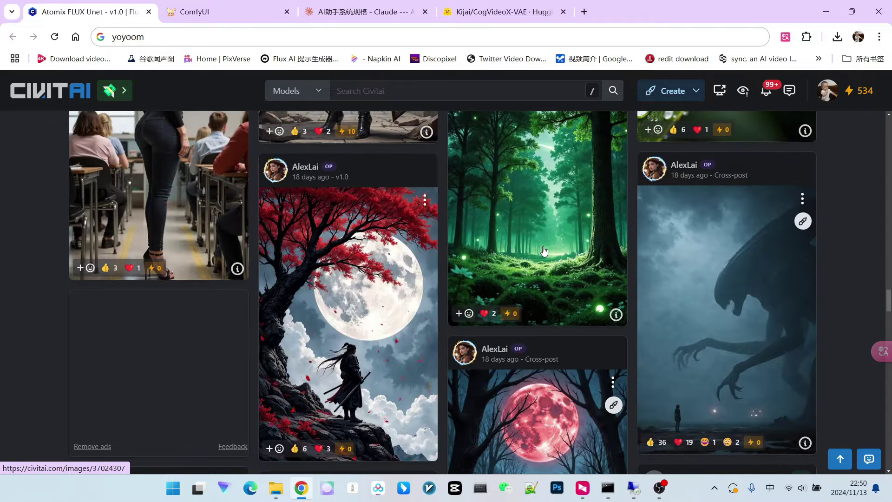
{"action": "scroll", "coordinate": [384, 270], "scroll_direction": "down", "scroll_amount": 12}
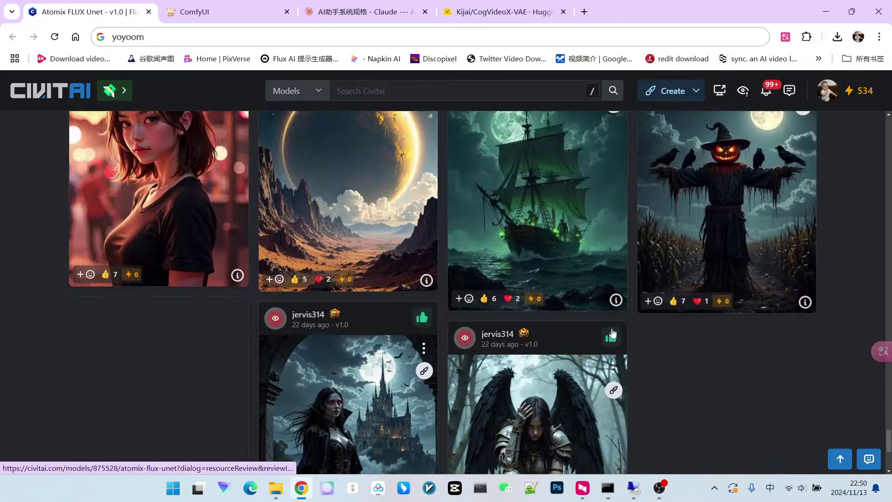
{"action": "scroll", "coordinate": [623, 325], "scroll_direction": "up", "scroll_amount": 4}
{"action": "scroll", "coordinate": [621, 320], "scroll_direction": "up", "scroll_amount": 5}
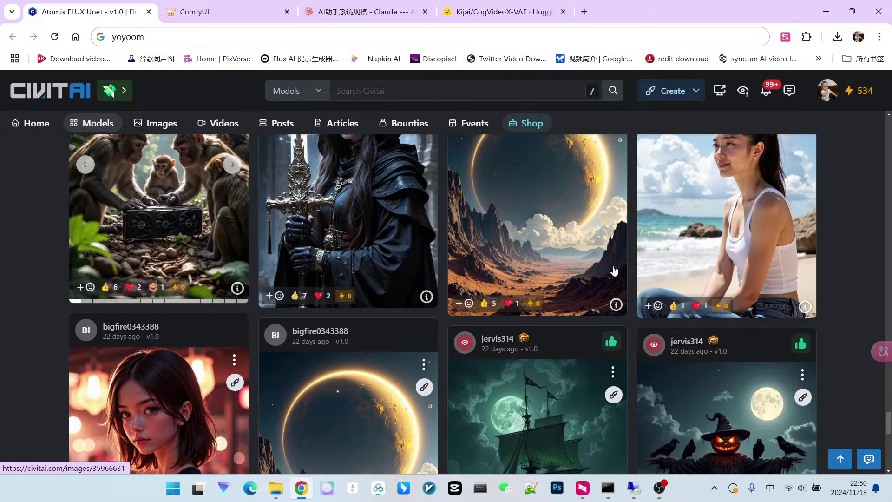
{"action": "scroll", "coordinate": [613, 270], "scroll_direction": "down", "scroll_amount": 10}
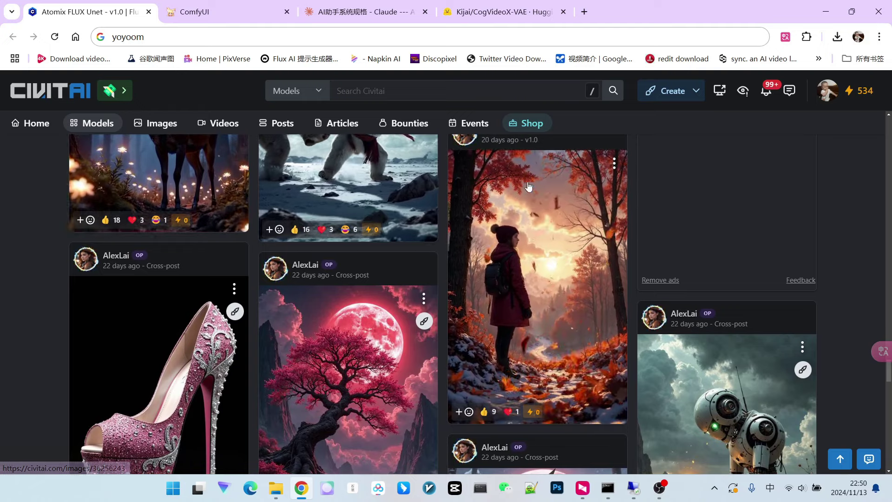
{"action": "scroll", "coordinate": [667, 228], "scroll_direction": "up", "scroll_amount": 8}
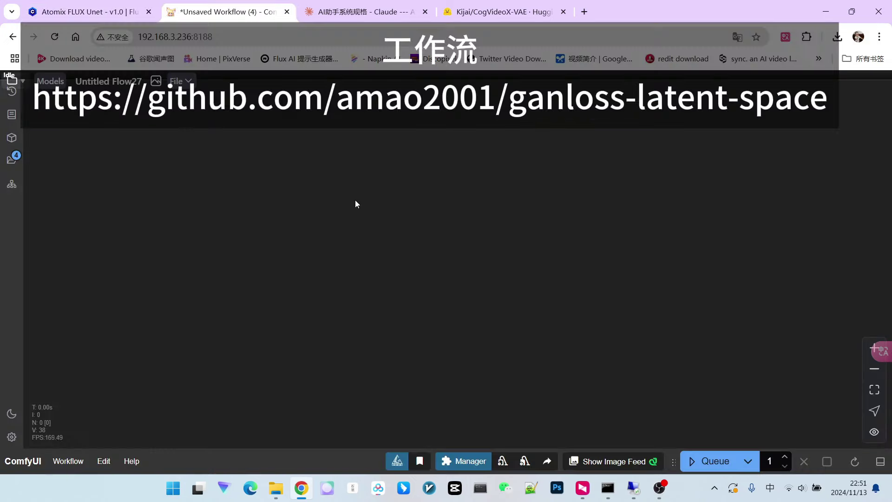
Step: Insert the saved Flux node template with loaders, prompt, guidance and size nodes onto the empty ComfyUI canvas
{"action": "right_click", "coordinate": [332, 179]}
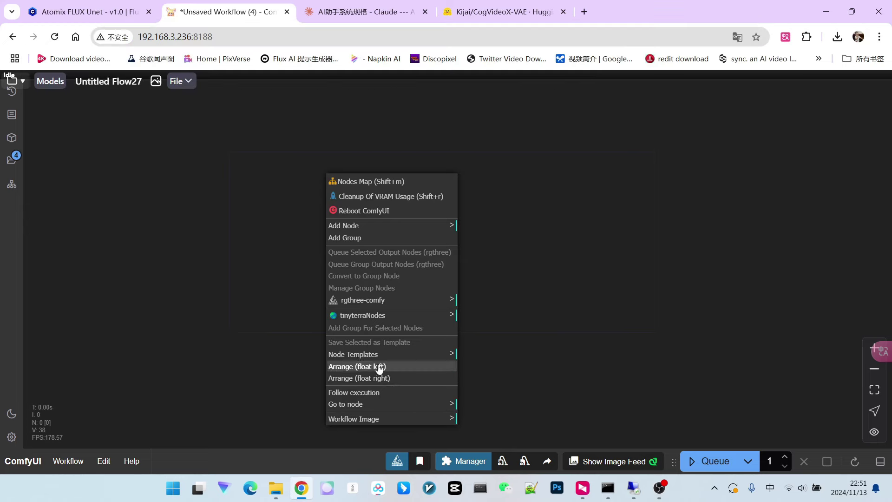
{"action": "left_click", "coordinate": [362, 354]}
{"action": "left_click", "coordinate": [484, 447]}
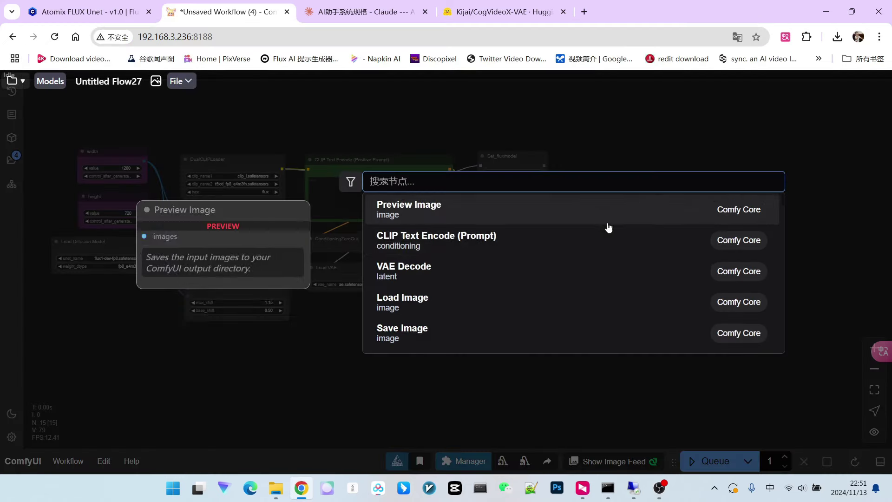
Step: Add a KSampler node wired to Set_fluxmodel for model, FluxGuidance for positive, Set_fluxcon- for negative and EmptySD3LatentImage for latent_image
{"action": "double_click", "coordinate": [604, 223]}
{"action": "type", "text": "ksam"}
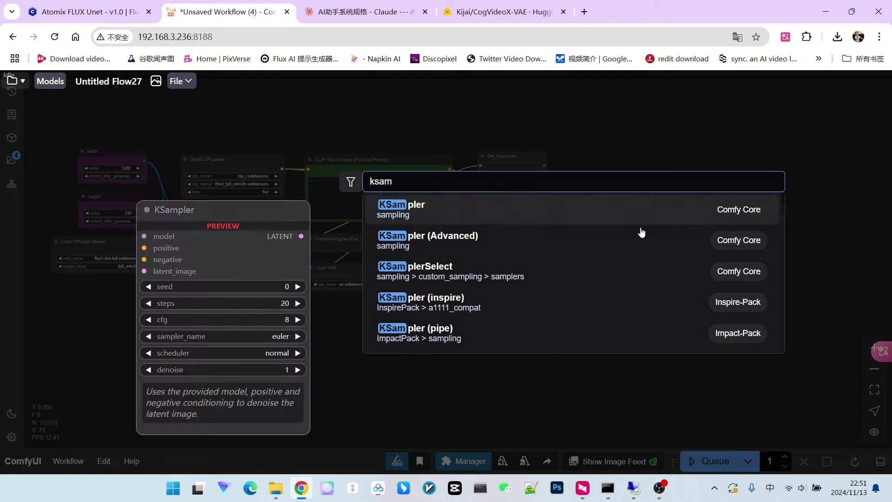
{"action": "key", "text": "Return"}
{"action": "left_click_drag", "start_coordinate": [605, 184], "coordinate": [525, 255]}
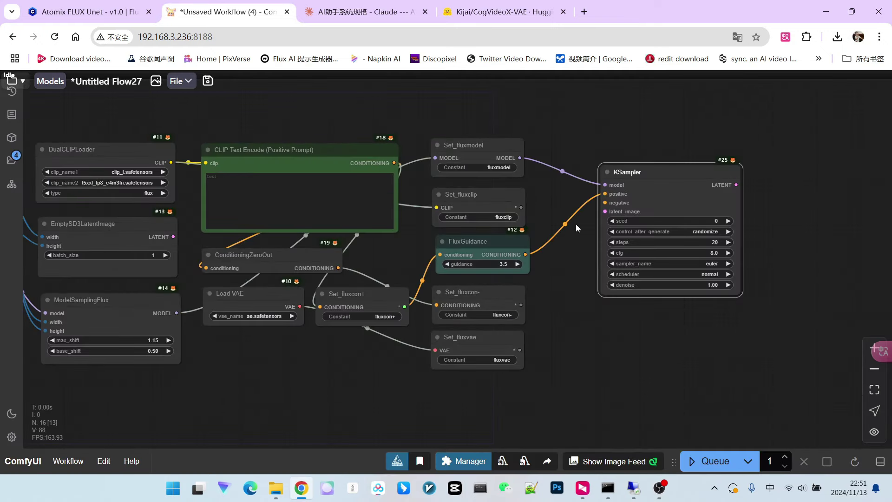
{"action": "left_click_drag", "start_coordinate": [604, 203], "coordinate": [173, 237]}
{"action": "left_click_drag", "start_coordinate": [326, 381], "coordinate": [208, 377]}
{"action": "left_click_drag", "start_coordinate": [515, 168], "coordinate": [479, 177]}
Step: Add a VAE Decode node fed by the KSampler latent and Set_fluxvae, and attach a Save Image node to its image output
{"action": "left_click_drag", "start_coordinate": [584, 189], "coordinate": [617, 192]}
{"action": "left_click", "coordinate": [637, 255]}
{"action": "left_click_drag", "start_coordinate": [402, 345], "coordinate": [623, 205]}
{"action": "left_click_drag", "start_coordinate": [707, 196], "coordinate": [737, 173]}
{"action": "left_click", "coordinate": [793, 268]}
{"action": "scroll", "coordinate": [781, 247], "scroll_direction": "down", "scroll_amount": 4}
{"action": "scroll", "coordinate": [652, 302], "scroll_direction": "up", "scroll_amount": 5}
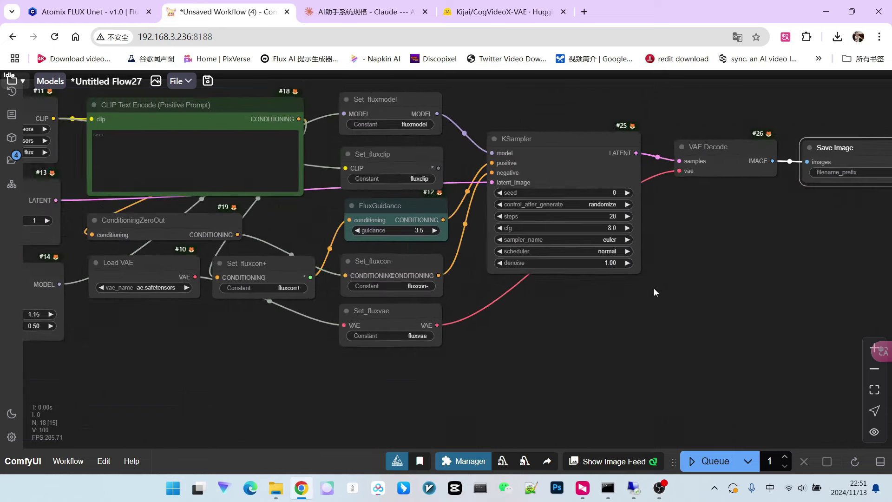
Step: Configure the KSampler with 25 steps, cfg 1.0, sampler deis and scheduler beta
{"action": "left_click", "coordinate": [596, 200]}
{"action": "type", "text": "25"}
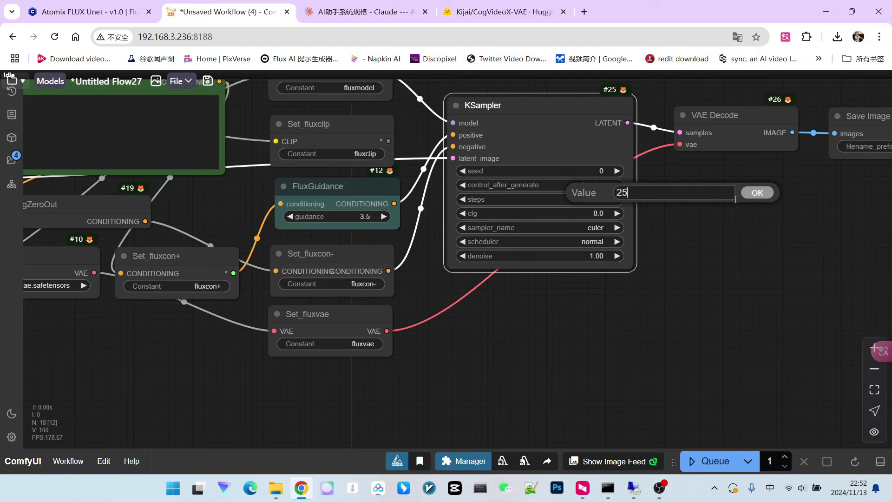
{"action": "key", "text": "Return"}
{"action": "left_click", "coordinate": [585, 213]}
{"action": "type", "text": "1"}
{"action": "key", "text": "Return"}
{"action": "left_click", "coordinate": [587, 228]}
{"action": "left_click", "coordinate": [595, 435]}
{"action": "left_click", "coordinate": [591, 242]}
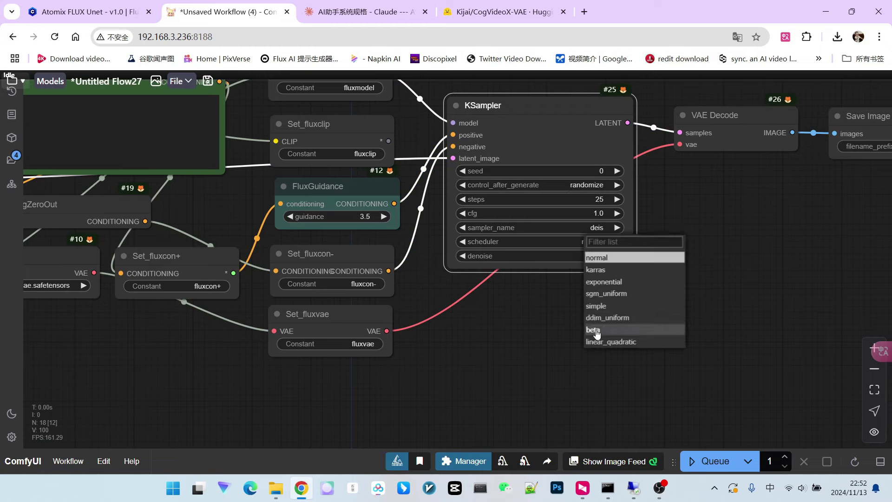
{"action": "left_click", "coordinate": [593, 333]}
Step: Set the image size to 768 in the width node and 1024 in the height node
{"action": "scroll", "coordinate": [777, 315], "scroll_direction": "down", "scroll_amount": 5}
{"action": "scroll", "coordinate": [148, 151], "scroll_direction": "up", "scroll_amount": 5}
{"action": "left_click_drag", "start_coordinate": [148, 151], "coordinate": [153, 168]}
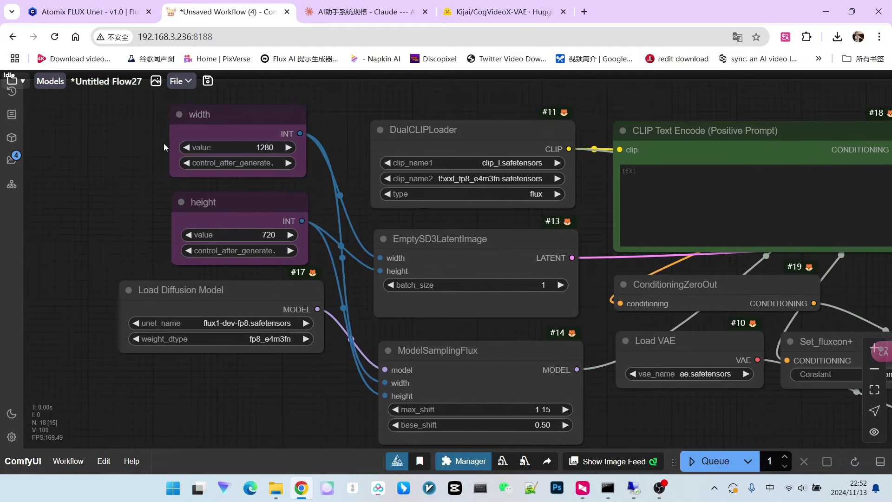
{"action": "left_click", "coordinate": [267, 147]}
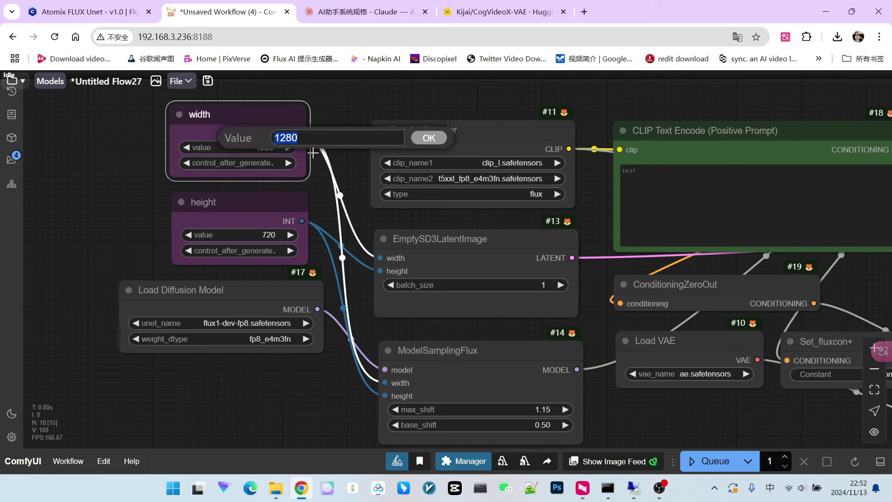
{"action": "type", "text": "768"}
{"action": "key", "text": "Return"}
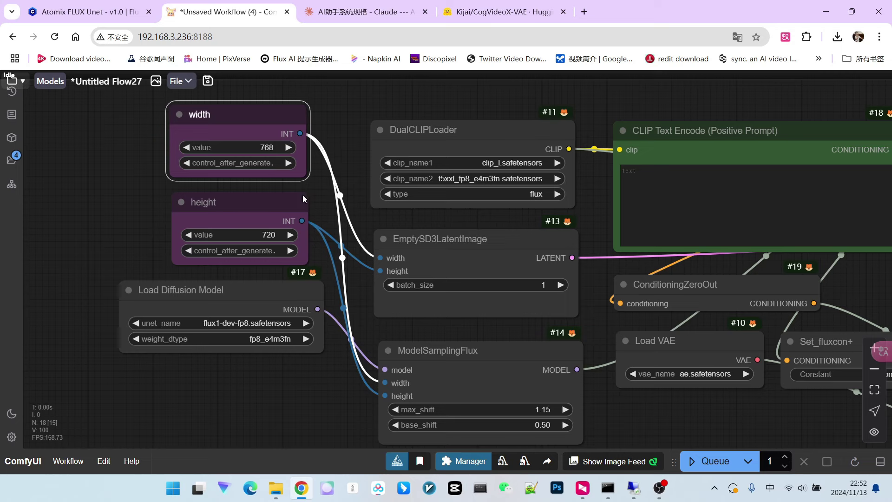
{"action": "left_click", "coordinate": [273, 242]}
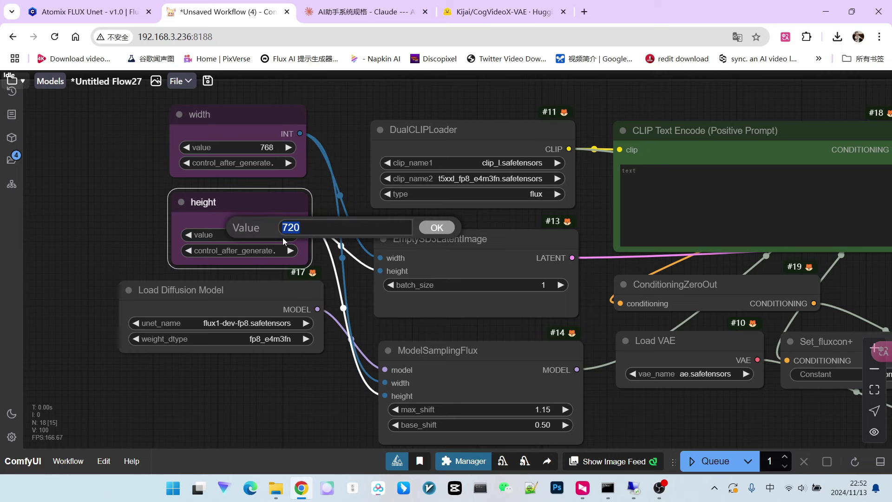
{"action": "type", "text": "1024"}
{"action": "key", "text": "Return"}
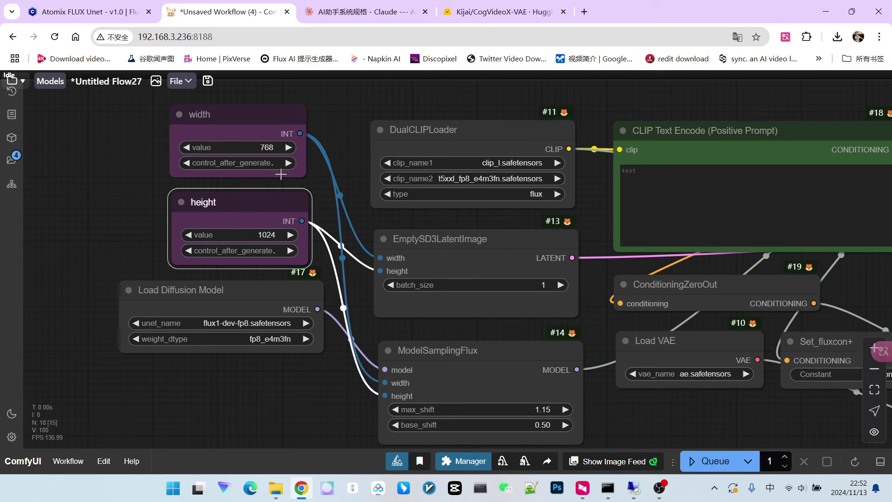
Step: Choose atomixFLUXUnet_v10.safetensors as the unet_name in the Load Diffusion Model node
{"action": "scroll", "coordinate": [165, 363], "scroll_direction": "up", "scroll_amount": 3}
{"action": "left_click", "coordinate": [214, 307]}
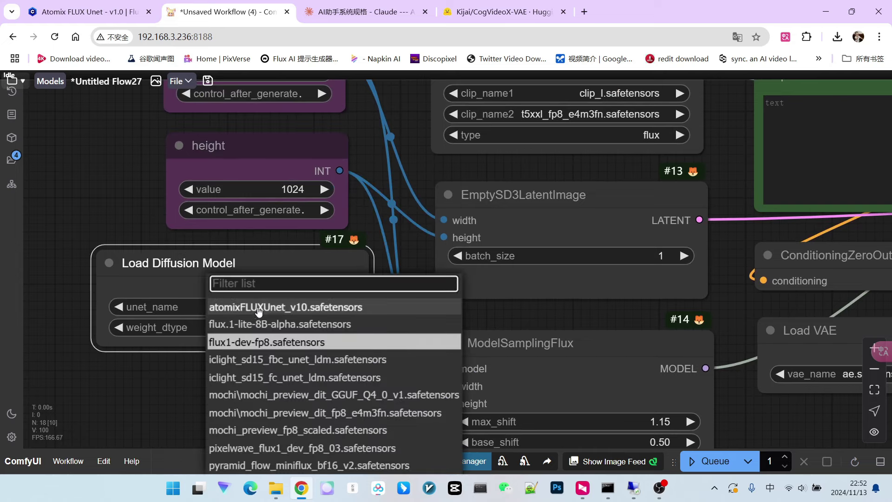
{"action": "left_click", "coordinate": [256, 304]}
Step: Enter the prompt from Google AI Studio beginning "A young woman of breathtaking beauty stands within the opulent confines of a grand palace" as the positive prompt
{"action": "scroll", "coordinate": [216, 333], "scroll_direction": "down", "scroll_amount": 7}
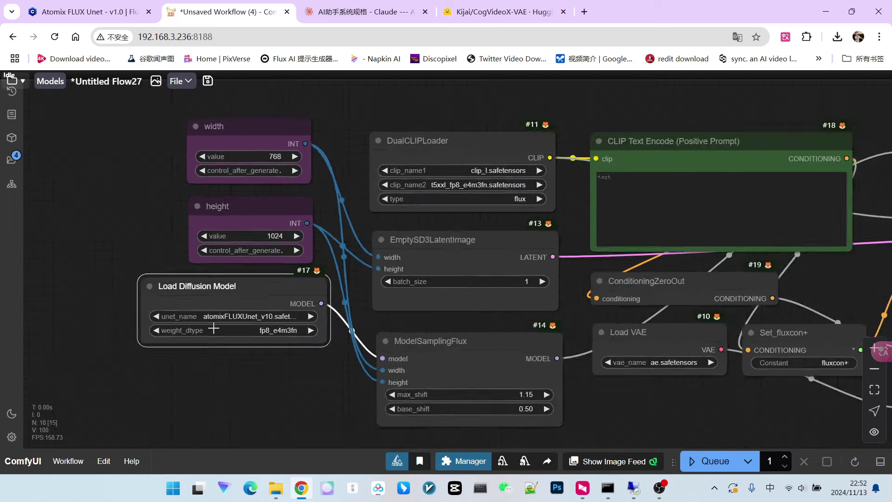
{"action": "scroll", "coordinate": [252, 355], "scroll_direction": "down", "scroll_amount": 2}
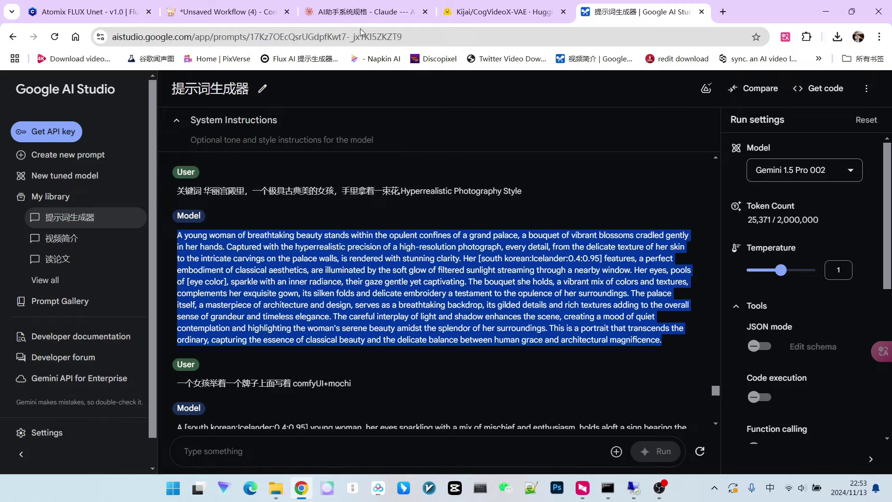
{"action": "left_click", "coordinate": [223, 12]}
{"action": "key", "text": "ctrl+a"}
{"action": "type", "text": "A young woman of breathtaking beauty stands within the opulent confines of a grand palace, a bouquet of vibrant blossoms cradled gently in her hands. Captured with the hyperrealistic precision of a high-resolution photograph, every detail, from the delicate texture of her skin to the intricate carvings on the palace walls, is rendered with stunning clarity. Her [south korean:Icelander:0.4:0.95] features, a perfect embodiment of classical aesthetics, are illuminated by the soft glow of filtered sunlight streaming through a nearby window. Her eyes, pools of [eye color], sparkle with an inner radiance, their gaze gentle yet captivating. The bouquet she holds, a vibrant mix of colors and textures, complements her exquisite gown, its silken folds and delicate embroidery a testament to the opulence of her surroundings. The palace itself, a masterpiece of architecture and design, serves as a breathtaking backdrop, its gilded details and rich textures adding to the overall sense of grandeur and timeless elegance. The careful interplay of light and shadow enhances the scene, creating a mood of quiet contemplation and highlighting the woman's serene beauty amidst the splendor of her surroundings. This is a portrait that transcends the ordinary, capturing the essence of classical beauty and the delicate balance between human grace and architectural magnificence."}
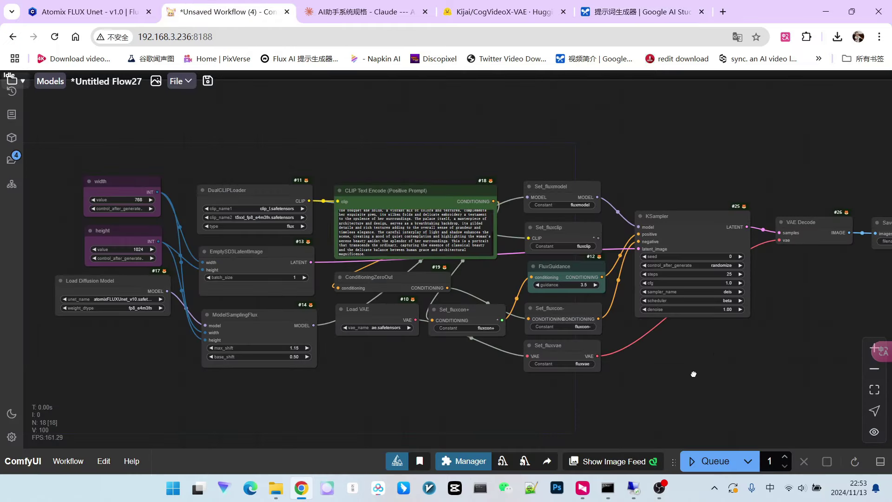
Step: Run the workflow and examine the generated picture in the Save Image node
{"action": "scroll", "coordinate": [711, 404], "scroll_direction": "down", "scroll_amount": 2}
{"action": "key", "text": "ctrl+Return"}
{"action": "scroll", "coordinate": [674, 335], "scroll_direction": "right", "scroll_amount": 2}
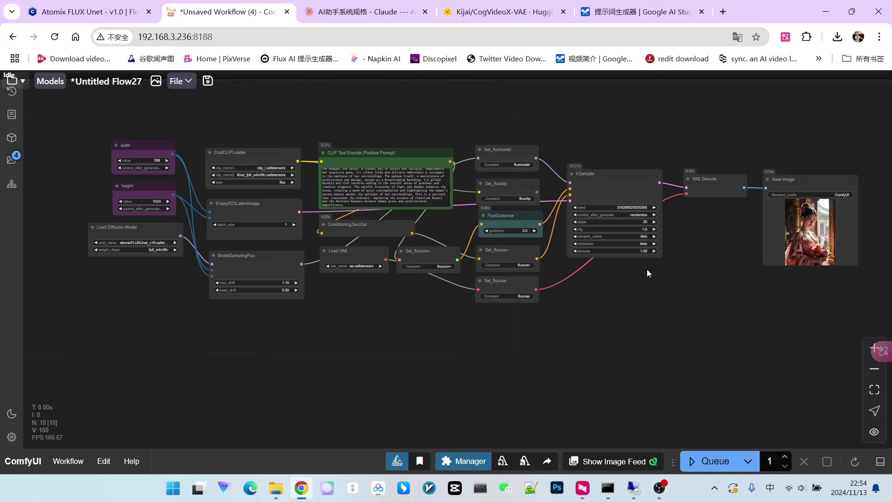
{"action": "left_click_drag", "start_coordinate": [648, 271], "coordinate": [415, 250]}
{"action": "scroll", "coordinate": [619, 178], "scroll_direction": "up", "scroll_amount": 5}
{"action": "scroll", "coordinate": [619, 178], "scroll_direction": "up", "scroll_amount": 10}
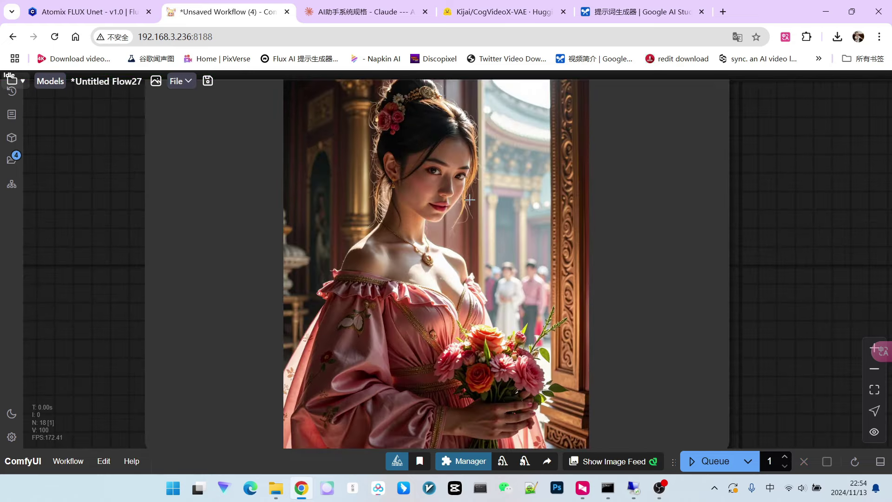
Step: Examine the face, dress, bouquet and palace background of the generated picture in the Save Image node
{"action": "scroll", "coordinate": [487, 208], "scroll_direction": "down", "scroll_amount": 2}
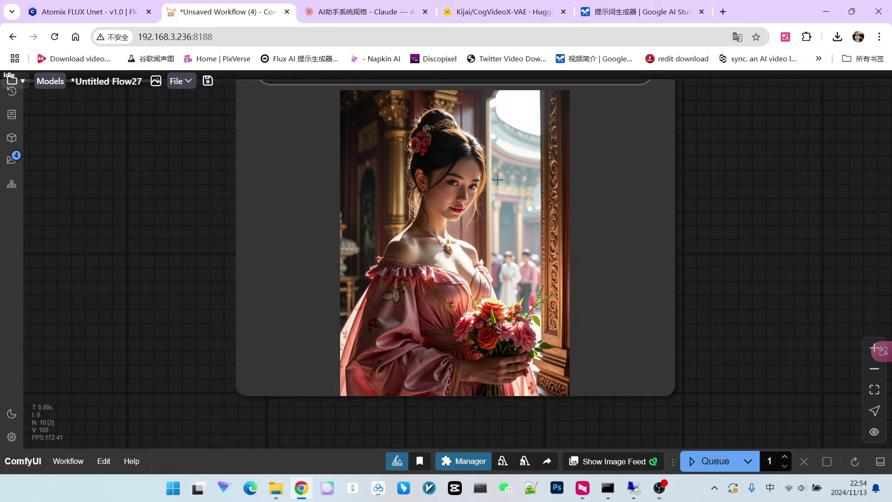
{"action": "scroll", "coordinate": [343, 179], "scroll_direction": "up", "scroll_amount": 3}
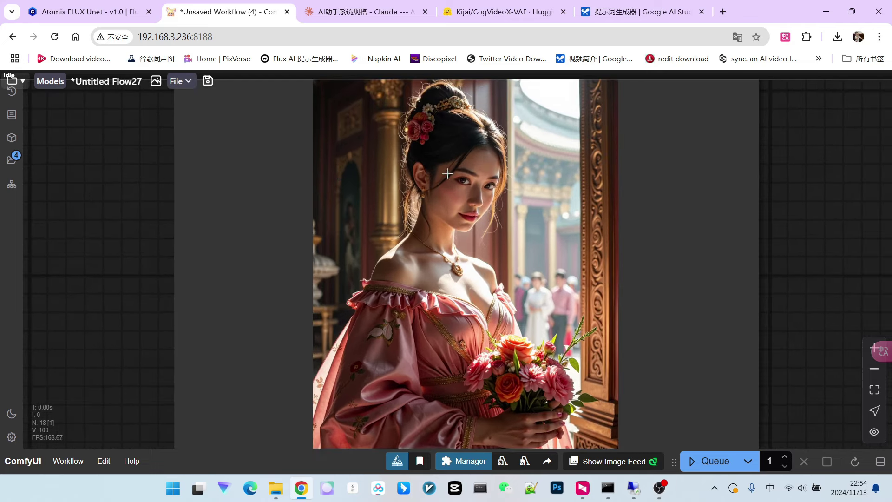
{"action": "scroll", "coordinate": [447, 174], "scroll_direction": "up", "scroll_amount": 5}
{"action": "scroll", "coordinate": [477, 197], "scroll_direction": "down", "scroll_amount": 6}
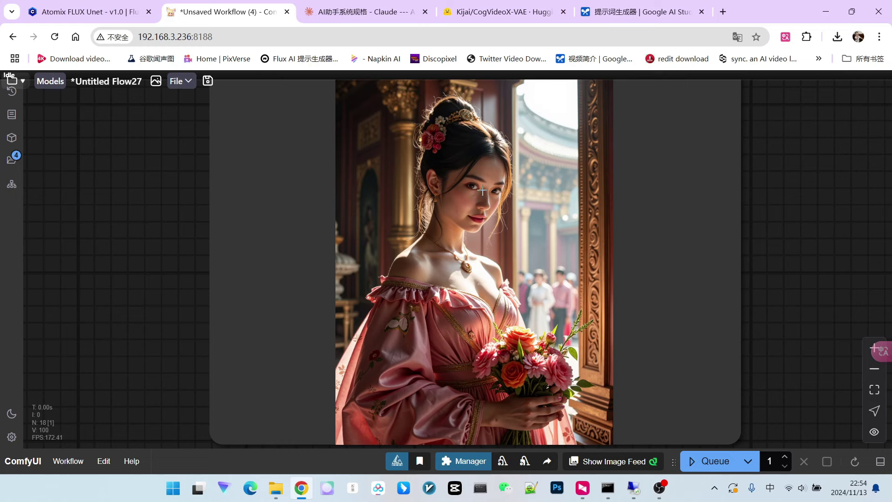
{"action": "scroll", "coordinate": [483, 184], "scroll_direction": "down", "scroll_amount": 1}
{"action": "scroll", "coordinate": [485, 197], "scroll_direction": "up", "scroll_amount": 1}
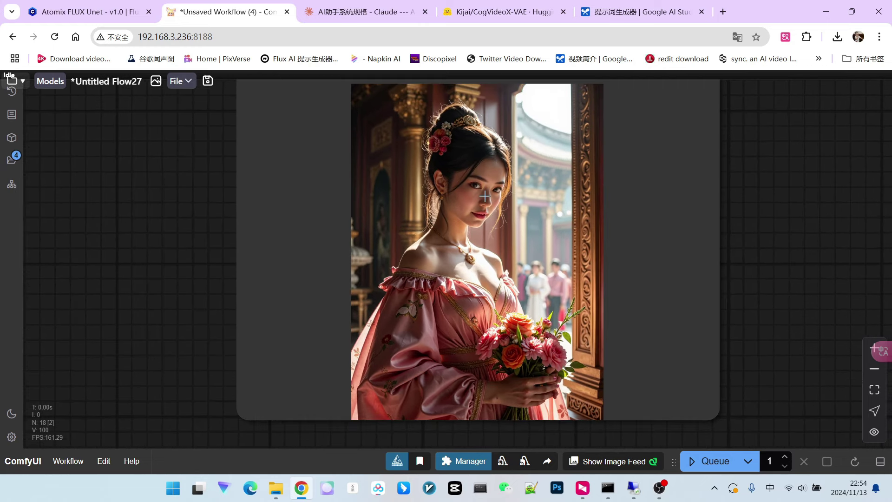
{"action": "scroll", "coordinate": [487, 196], "scroll_direction": "down", "scroll_amount": 1}
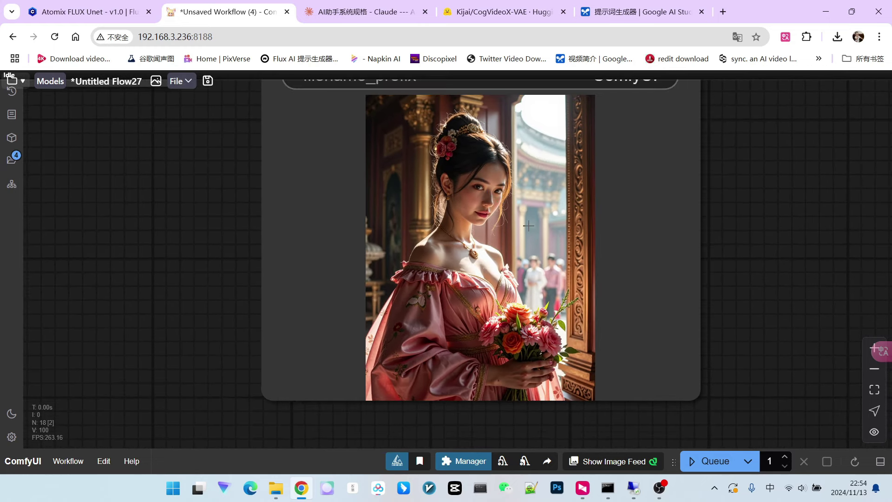
{"action": "scroll", "coordinate": [532, 169], "scroll_direction": "up", "scroll_amount": 1}
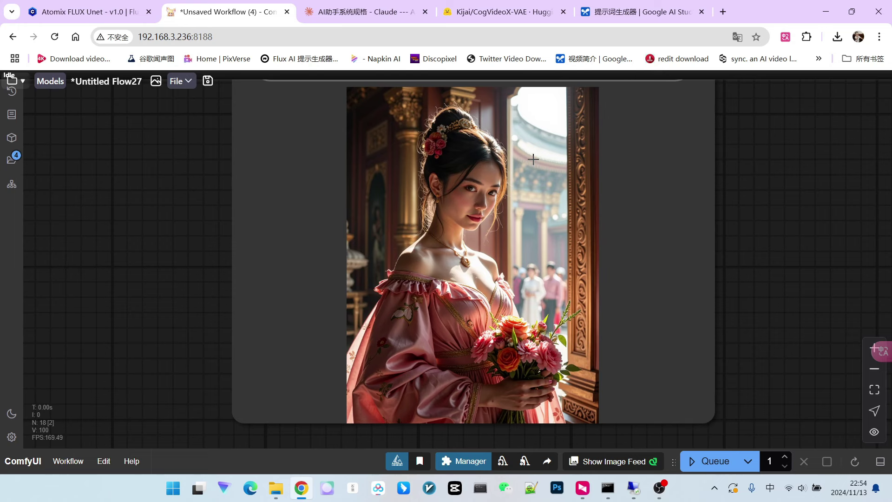
{"action": "scroll", "coordinate": [532, 158], "scroll_direction": "down", "scroll_amount": 5}
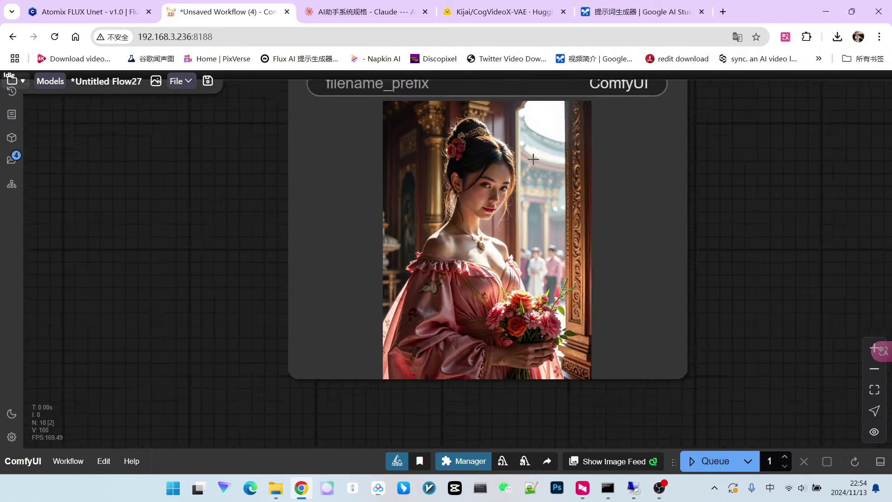
{"action": "left_click_drag", "start_coordinate": [236, 244], "coordinate": [721, 243]}
{"action": "scroll", "coordinate": [453, 272], "scroll_direction": "down", "scroll_amount": 3}
{"action": "scroll", "coordinate": [582, 252], "scroll_direction": "down", "scroll_amount": 2}
{"action": "scroll", "coordinate": [650, 248], "scroll_direction": "up", "scroll_amount": 1}
{"action": "scroll", "coordinate": [720, 242], "scroll_direction": "down", "scroll_amount": 1}
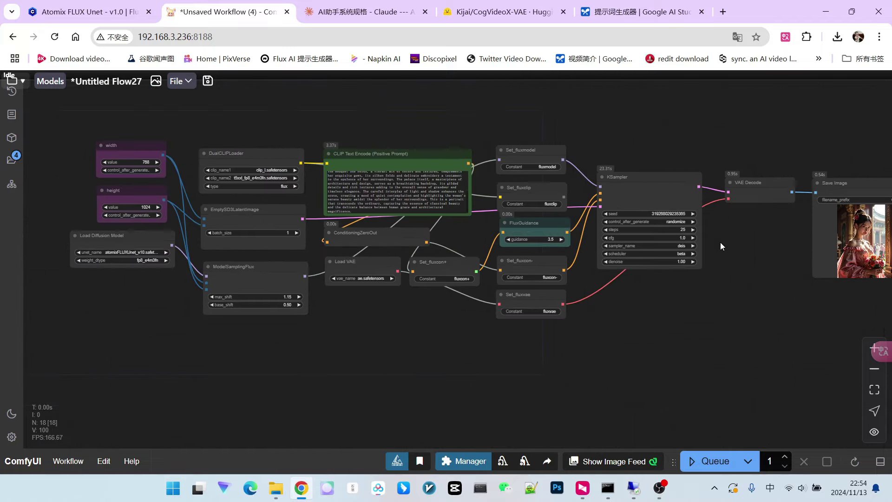
Step: In Google AI Studio, copy the prompt beginning "A [south korean:Icelander:0.4:0.95] young woman with captivatingly large, expressive eyes and long, flowing hair"
{"action": "key", "text": "ctrl+5"}
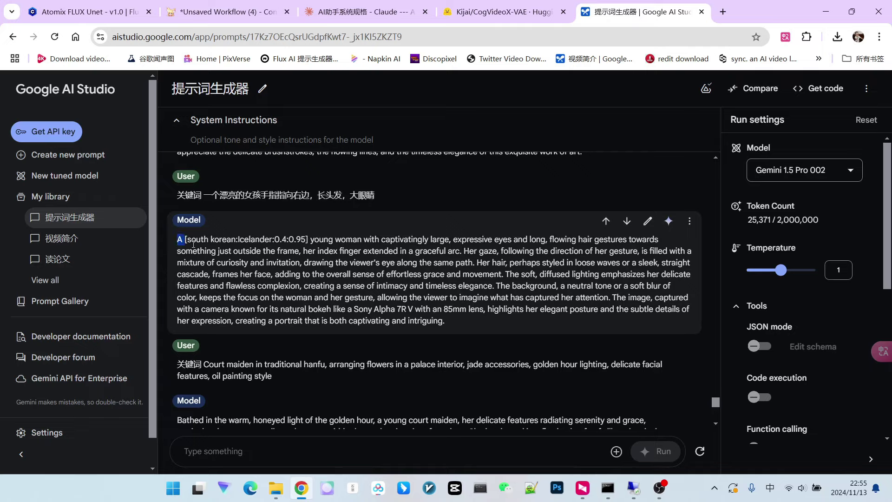
{"action": "left_click_drag", "start_coordinate": [178, 241], "coordinate": [462, 325]}
{"action": "right_click", "coordinate": [339, 282]}
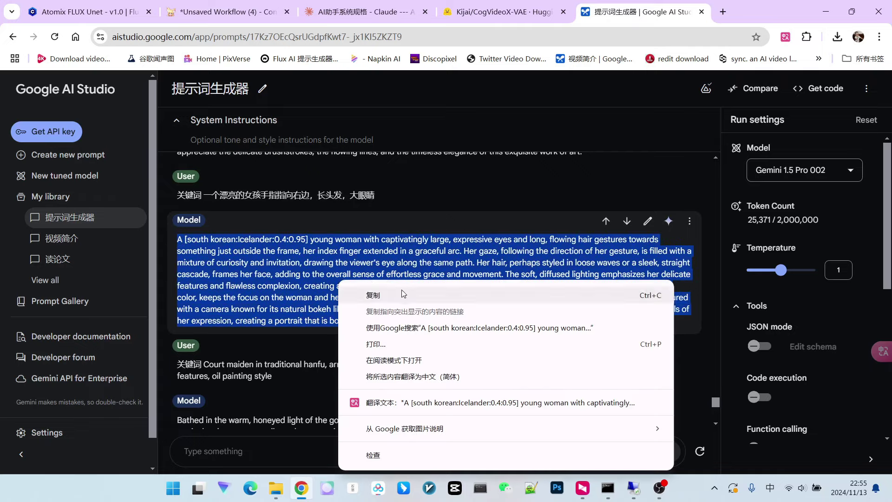
{"action": "left_click", "coordinate": [403, 296]}
Step: Return to the ComfyUI workflow and replace the whole positive prompt with the copied text
{"action": "left_click", "coordinate": [229, 13]}
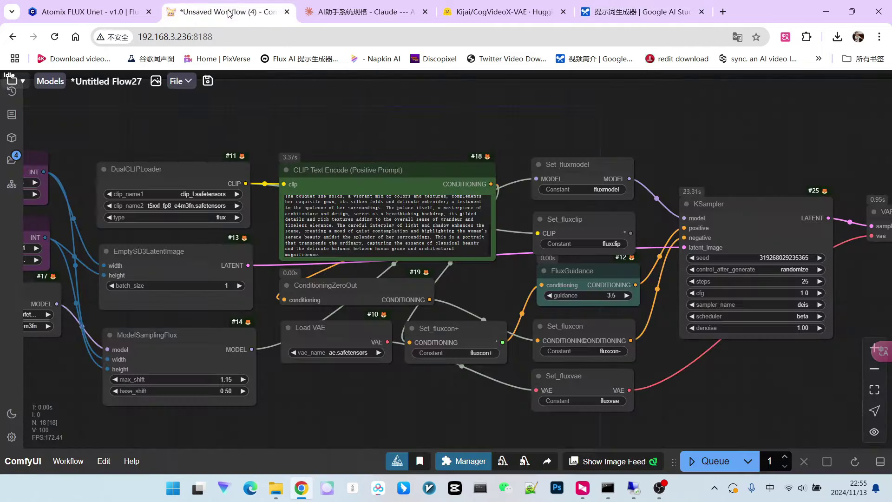
{"action": "scroll", "coordinate": [355, 131], "scroll_direction": "up", "scroll_amount": 3}
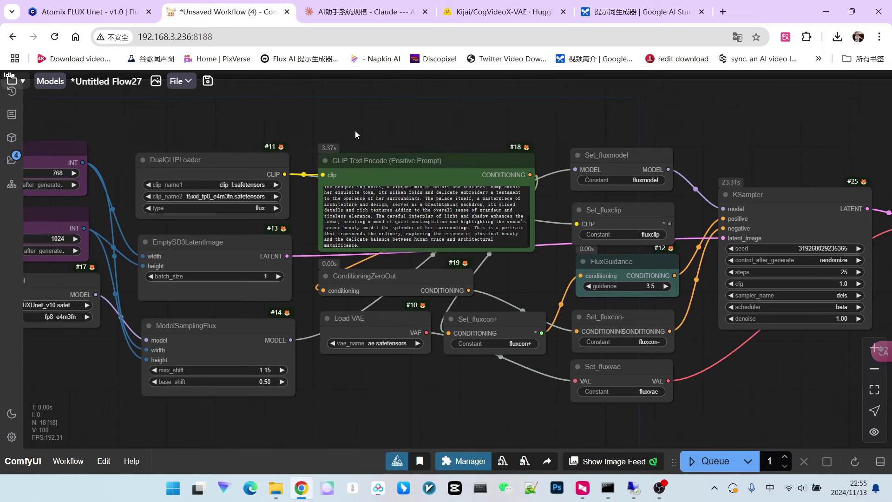
{"action": "left_click_drag", "start_coordinate": [358, 259], "coordinate": [330, 163]}
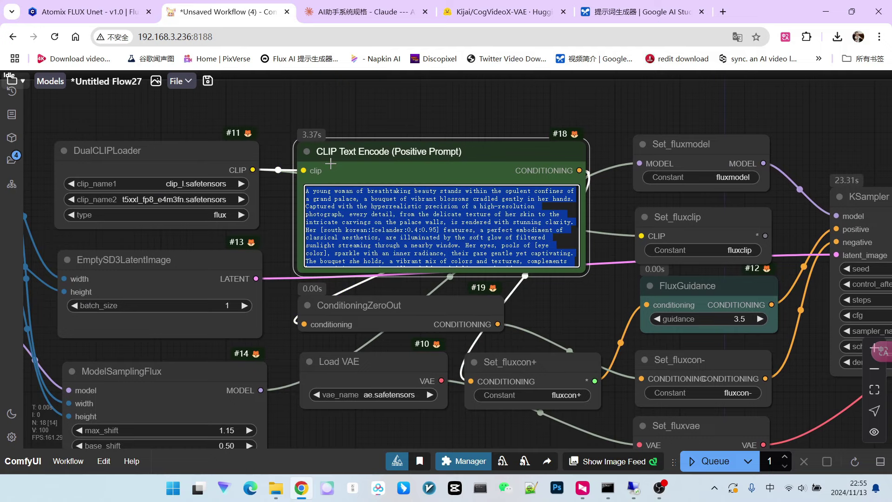
{"action": "key", "text": "ctrl+v"}
Step: Run the workflow with the new prompt and examine the generated portrait of the woman pointing her finger
{"action": "scroll", "coordinate": [260, 134], "scroll_direction": "down", "scroll_amount": 5}
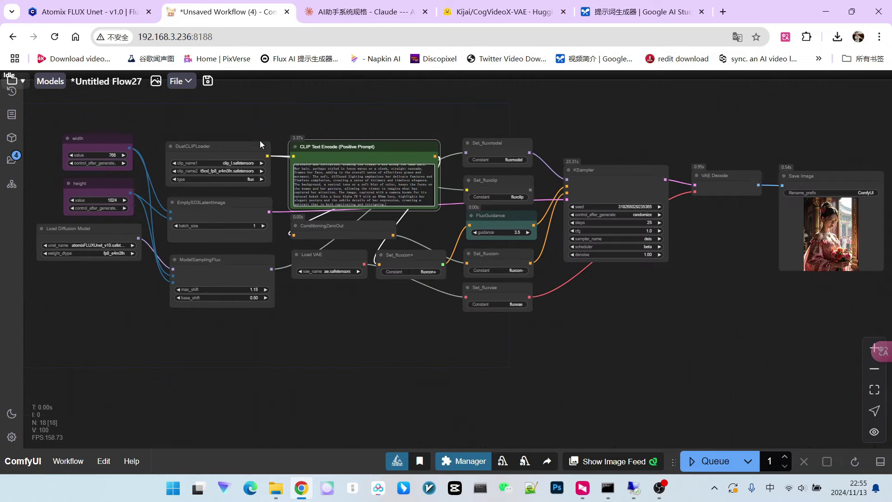
{"action": "left_click_drag", "start_coordinate": [358, 301], "coordinate": [371, 322]}
{"action": "scroll", "coordinate": [326, 138], "scroll_direction": "up", "scroll_amount": 1}
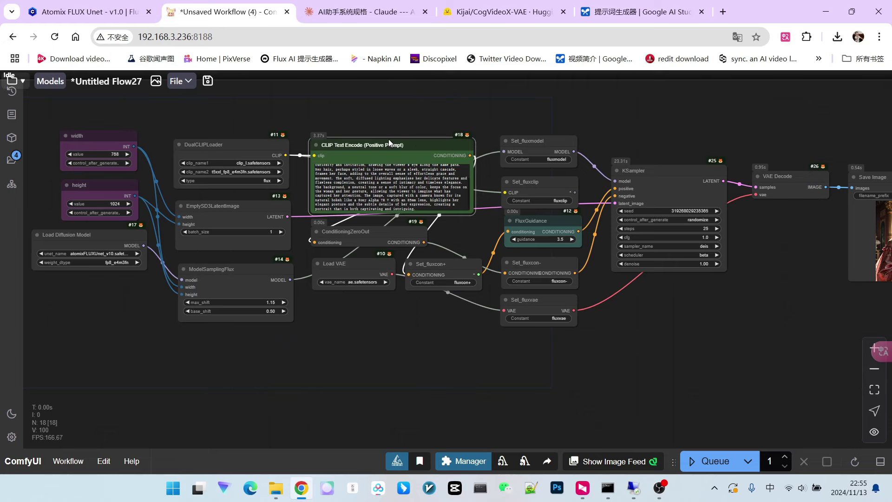
{"action": "scroll", "coordinate": [388, 119], "scroll_direction": "down", "scroll_amount": 2}
{"action": "left_click_drag", "start_coordinate": [454, 108], "coordinate": [436, 108]}
{"action": "scroll", "coordinate": [377, 134], "scroll_direction": "up", "scroll_amount": 1}
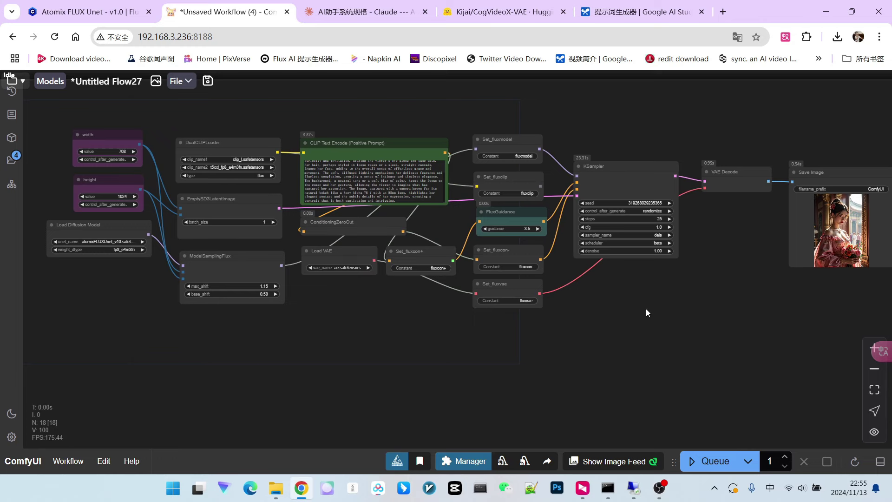
{"action": "left_click_drag", "start_coordinate": [646, 309], "coordinate": [609, 308]}
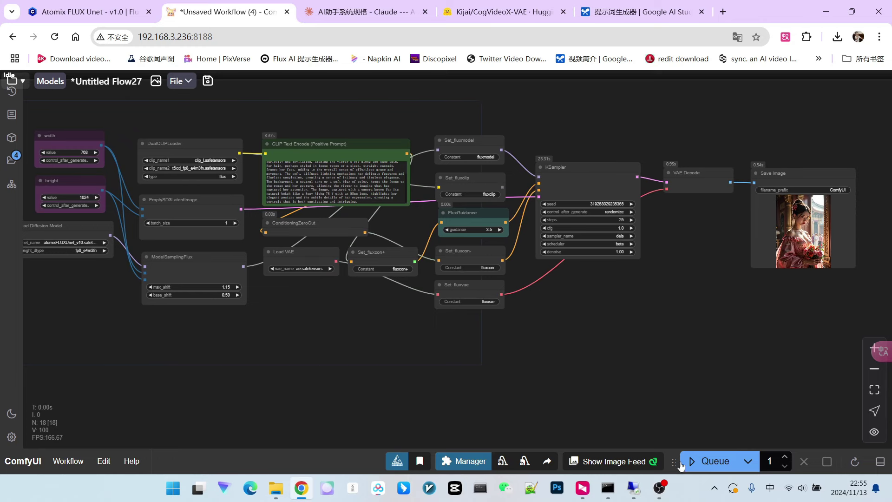
{"action": "left_click", "coordinate": [706, 461]}
{"action": "scroll", "coordinate": [663, 323], "scroll_direction": "down", "scroll_amount": 1}
{"action": "left_click_drag", "start_coordinate": [658, 316], "coordinate": [653, 316]}
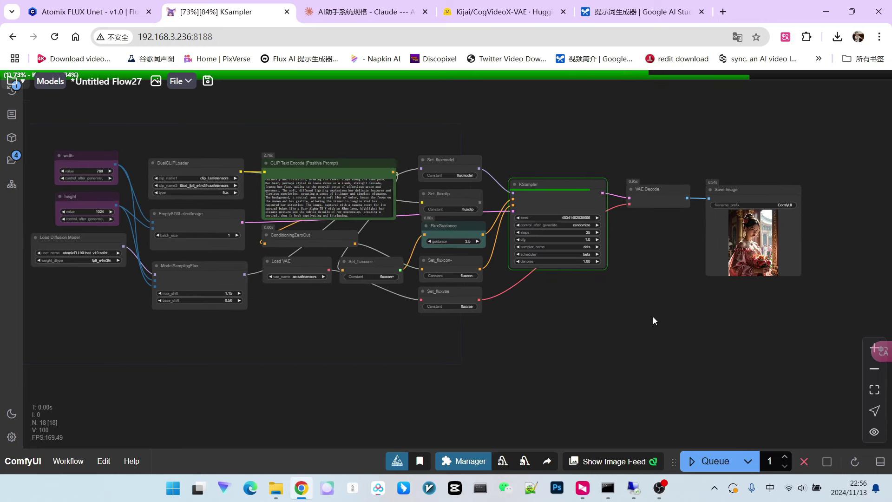
{"action": "scroll", "coordinate": [762, 225], "scroll_direction": "up", "scroll_amount": 10}
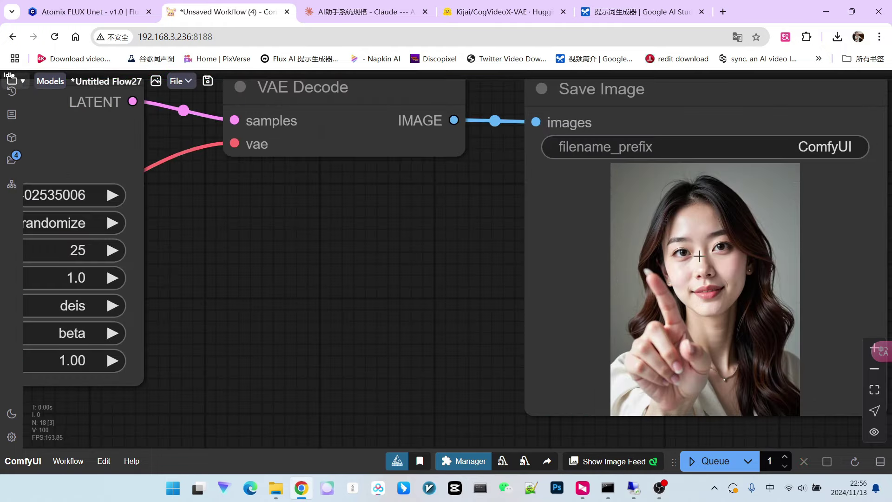
{"action": "scroll", "coordinate": [718, 232], "scroll_direction": "down", "scroll_amount": 5}
{"action": "scroll", "coordinate": [720, 269], "scroll_direction": "up", "scroll_amount": 4}
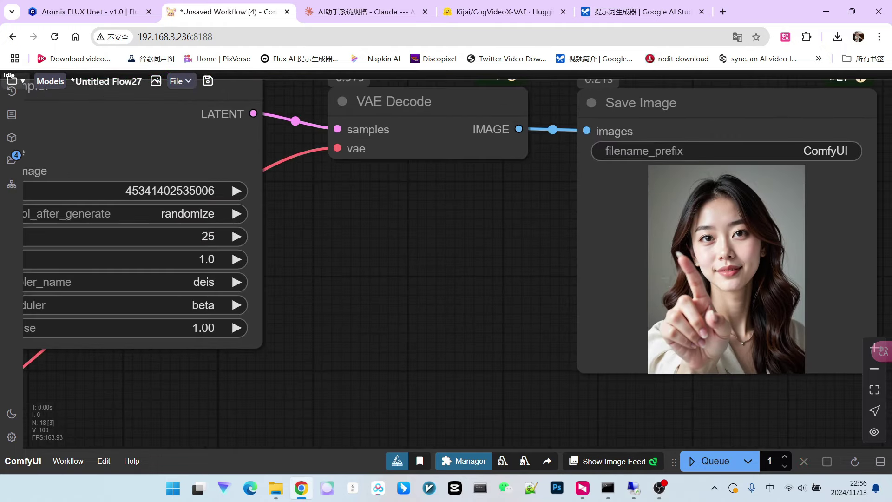
{"action": "scroll", "coordinate": [666, 279], "scroll_direction": "down", "scroll_amount": 5}
{"action": "scroll", "coordinate": [437, 232], "scroll_direction": "up", "scroll_amount": 4}
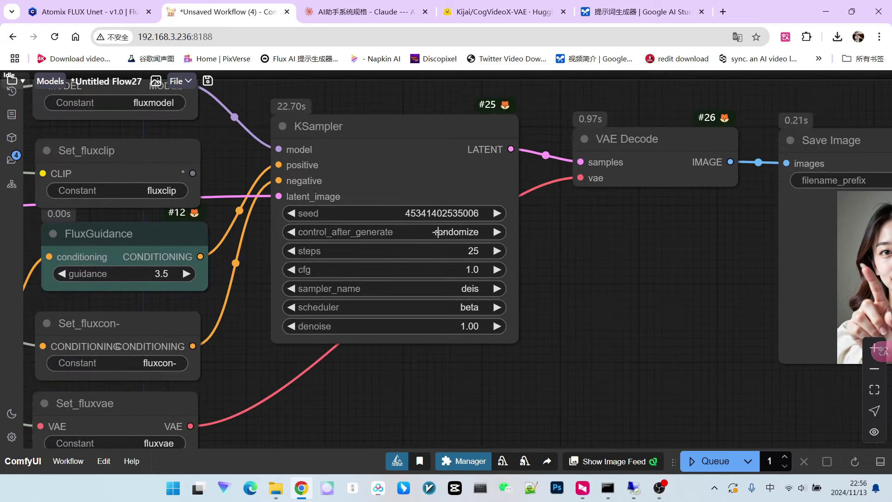
Step: Generate another portrait from the same prompt with a new random seed and check the face and hand
{"action": "scroll", "coordinate": [496, 227], "scroll_direction": "down", "scroll_amount": 6}
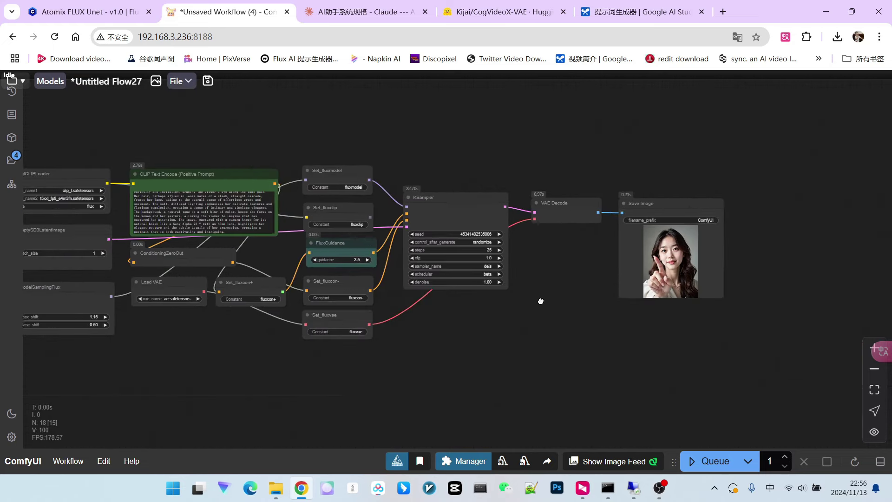
{"action": "left_click_drag", "start_coordinate": [539, 301], "coordinate": [630, 288]}
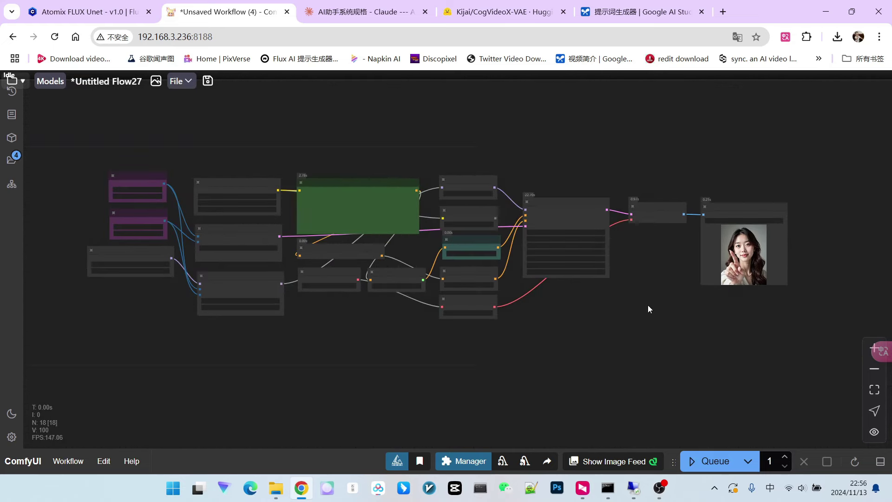
{"action": "scroll", "coordinate": [648, 305], "scroll_direction": "up", "scroll_amount": 5}
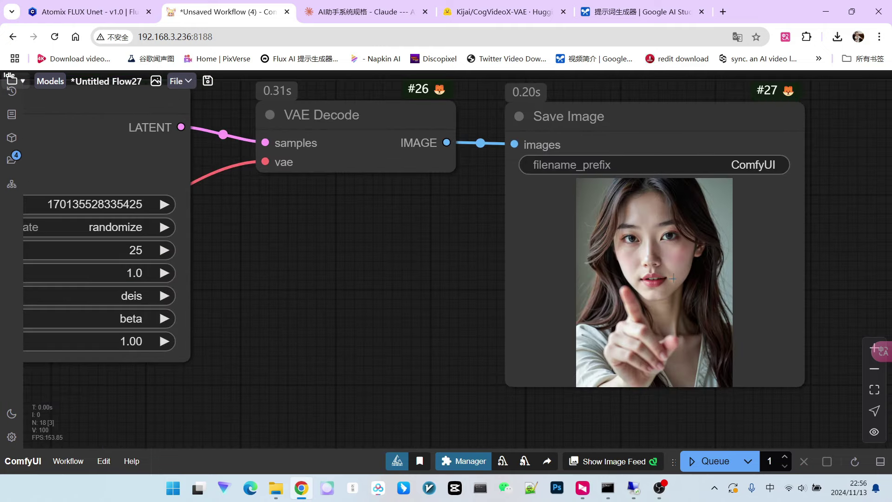
{"action": "scroll", "coordinate": [459, 301], "scroll_direction": "down", "scroll_amount": 6}
Step: Set the width node to 1280 and reduce the height node's value for a landscape picture
{"action": "left_click_drag", "start_coordinate": [391, 319], "coordinate": [755, 295]}
{"action": "left_click_drag", "start_coordinate": [487, 384], "coordinate": [744, 376]}
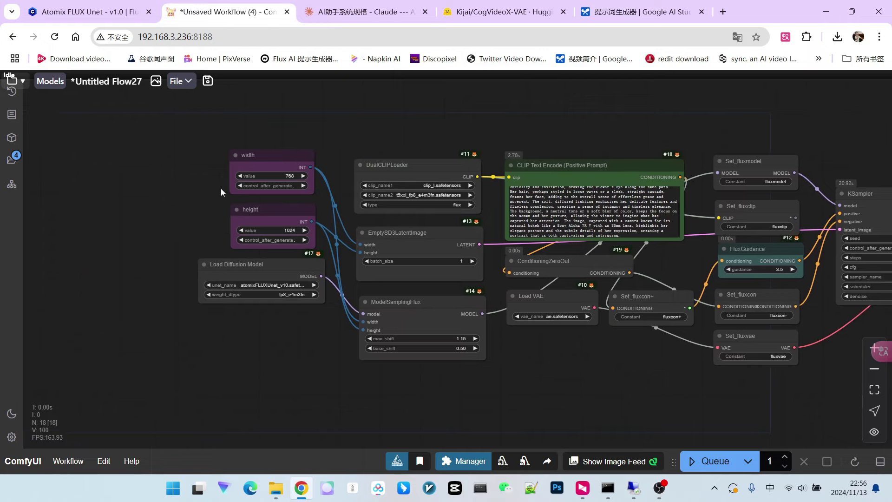
{"action": "scroll", "coordinate": [233, 195], "scroll_direction": "up", "scroll_amount": 6}
{"action": "left_click", "coordinate": [319, 160]}
{"action": "type", "text": "1280"}
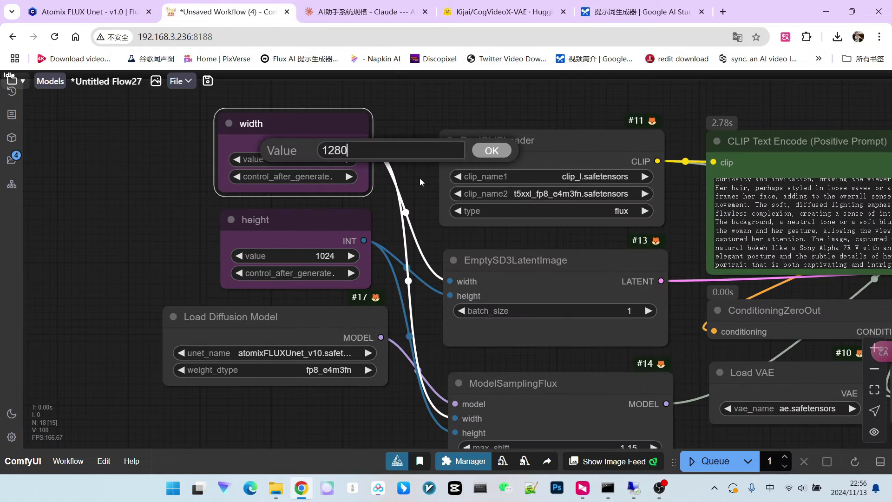
{"action": "left_click", "coordinate": [485, 153]}
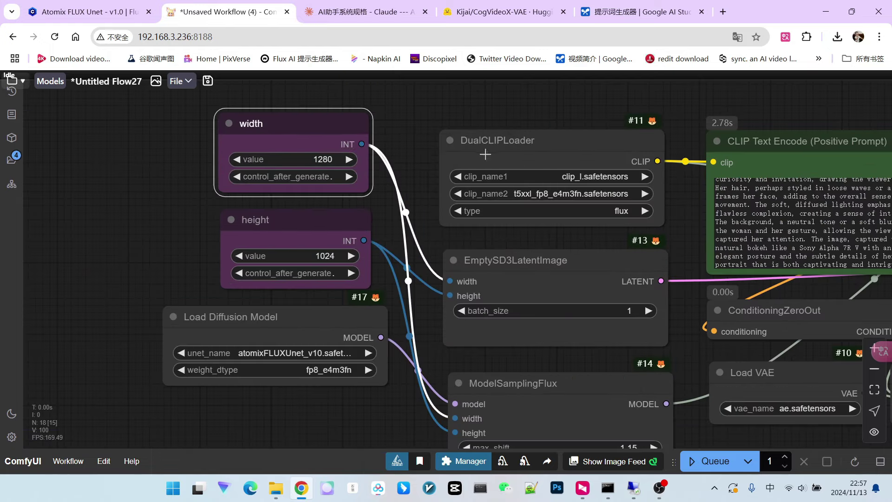
{"action": "left_click", "coordinate": [331, 264]}
{"action": "key", "text": "."}
Step: Run the workflow at the new landscape size and examine the resulting picture in the Save Image node
{"action": "left_click", "coordinate": [709, 461]}
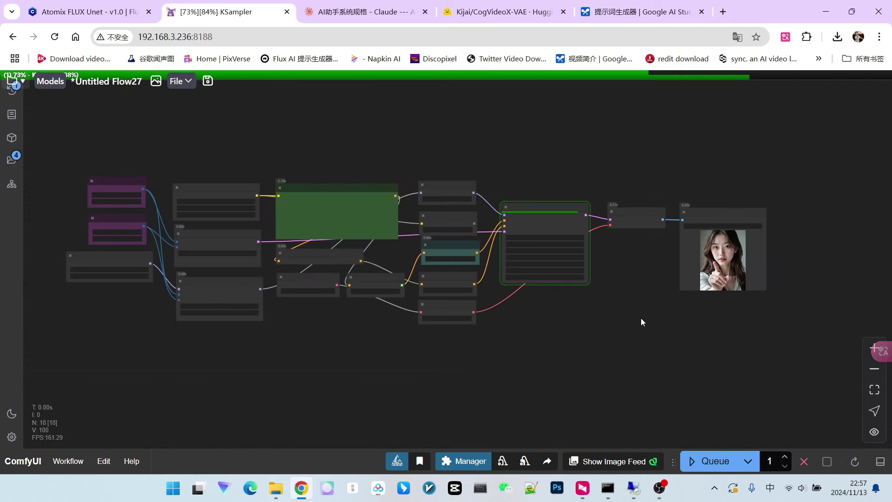
{"action": "scroll", "coordinate": [640, 318], "scroll_direction": "up", "scroll_amount": 10}
{"action": "scroll", "coordinate": [518, 270], "scroll_direction": "down", "scroll_amount": 3}
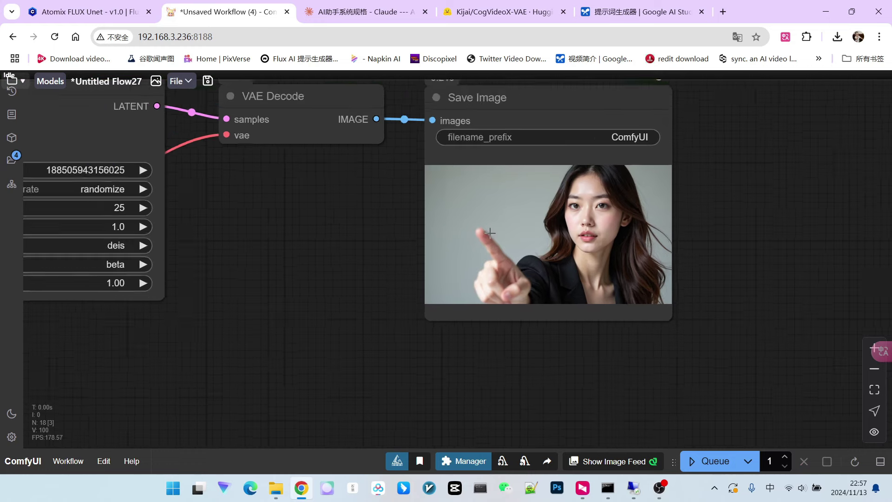
{"action": "scroll", "coordinate": [546, 233], "scroll_direction": "up", "scroll_amount": 3}
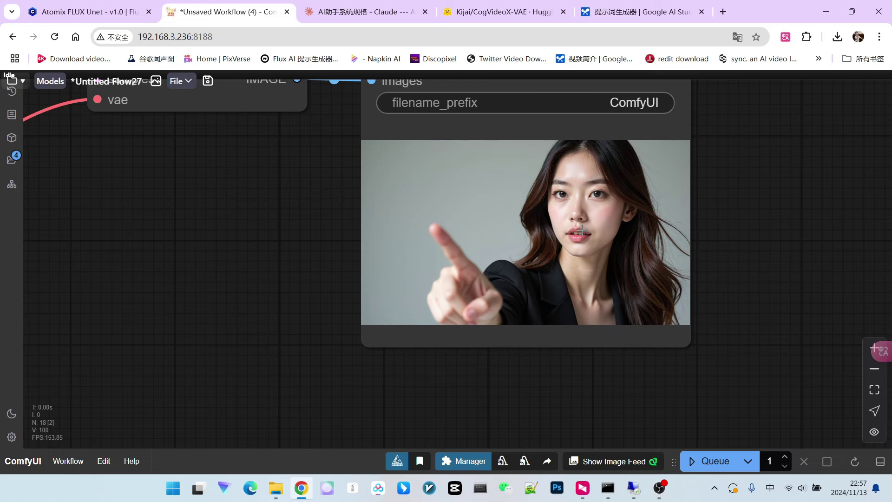
Step: Generate a second landscape picture and inspect its facial details, hair and pointing hand up close
{"action": "scroll", "coordinate": [582, 230], "scroll_direction": "down", "scroll_amount": 5}
{"action": "left_click", "coordinate": [711, 463]}
{"action": "scroll", "coordinate": [751, 237], "scroll_direction": "up", "scroll_amount": 10}
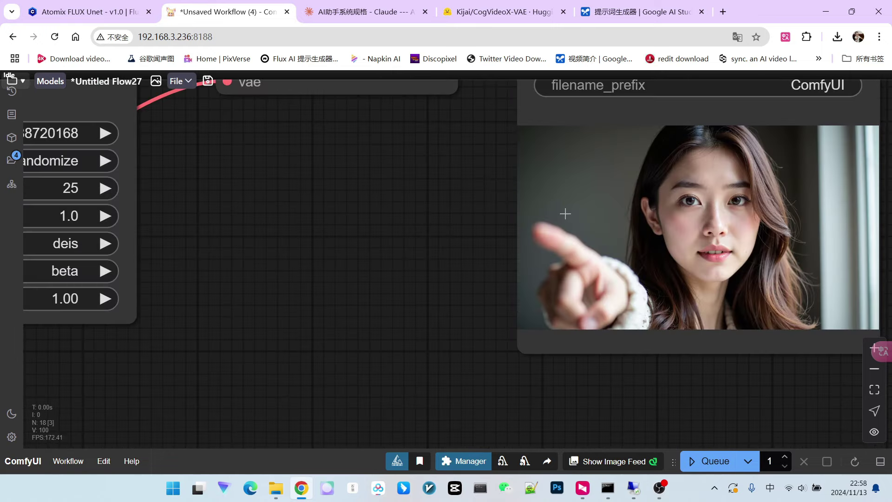
{"action": "scroll", "coordinate": [429, 221], "scroll_direction": "down", "scroll_amount": 3}
{"action": "left_click_drag", "start_coordinate": [442, 218], "coordinate": [300, 224]}
{"action": "scroll", "coordinate": [344, 219], "scroll_direction": "up", "scroll_amount": 4}
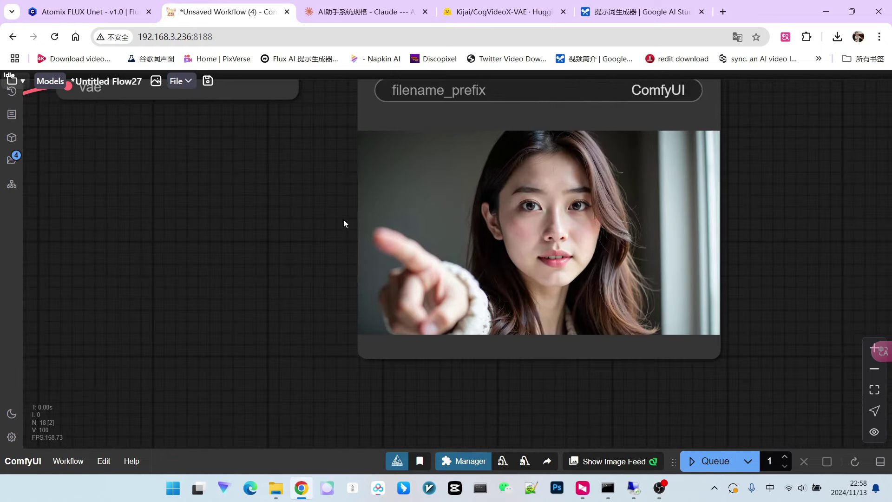
{"action": "scroll", "coordinate": [586, 214], "scroll_direction": "up", "scroll_amount": 3}
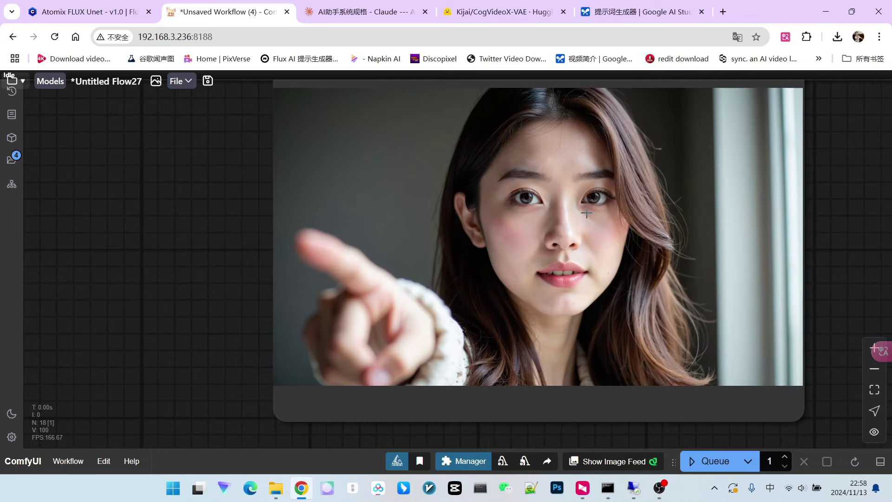
{"action": "scroll", "coordinate": [587, 214], "scroll_direction": "up", "scroll_amount": 5}
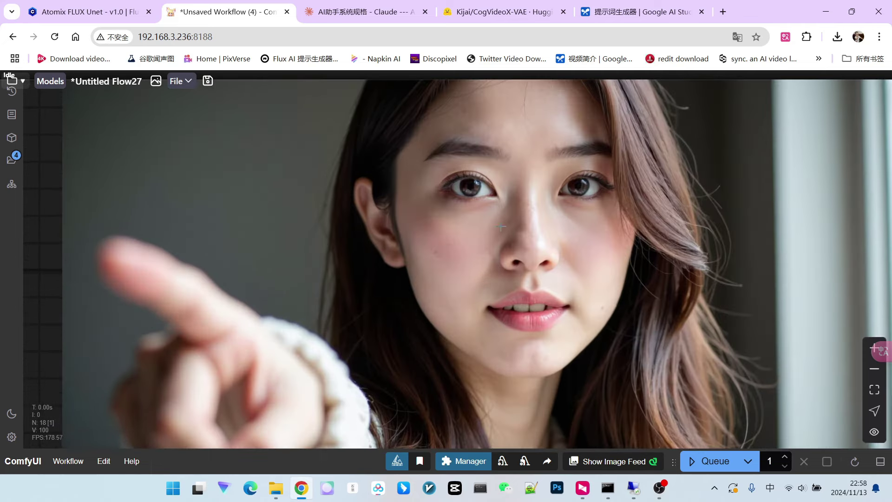
{"action": "scroll", "coordinate": [518, 215], "scroll_direction": "down", "scroll_amount": 4}
{"action": "scroll", "coordinate": [519, 213], "scroll_direction": "down", "scroll_amount": 3}
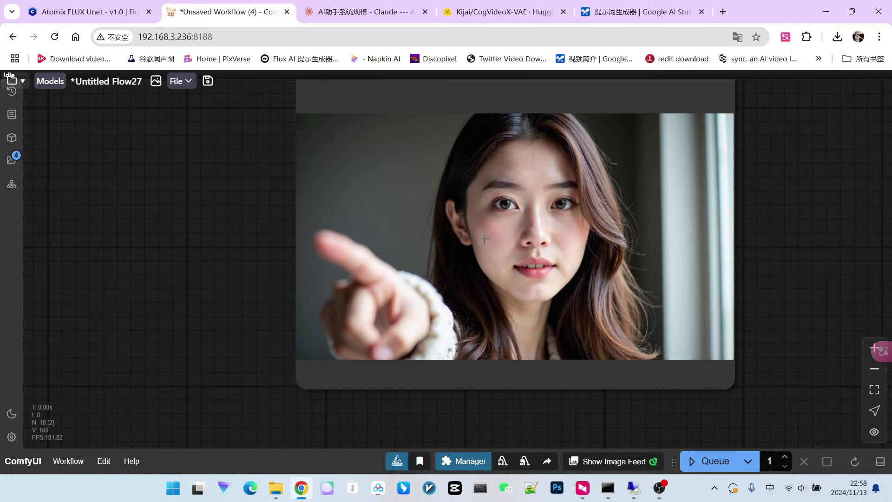
Step: Add a LoraLoaderModelOnly node in the empty space below the Load Diffusion Model node
{"action": "left_click_drag", "start_coordinate": [818, 227], "coordinate": [780, 227]}
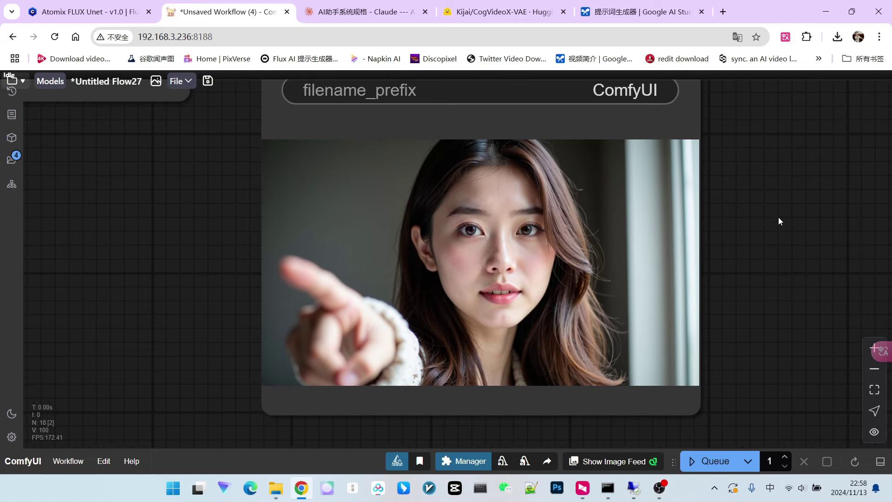
{"action": "scroll", "coordinate": [760, 241], "scroll_direction": "down", "scroll_amount": 6}
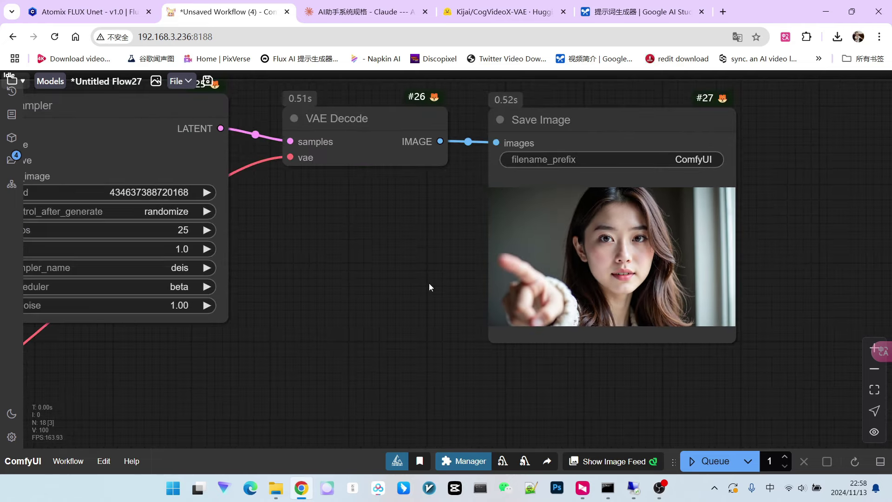
{"action": "left_click_drag", "start_coordinate": [429, 283], "coordinate": [620, 259]}
{"action": "scroll", "coordinate": [547, 244], "scroll_direction": "down", "scroll_amount": 4}
{"action": "left_click_drag", "start_coordinate": [506, 269], "coordinate": [643, 244]}
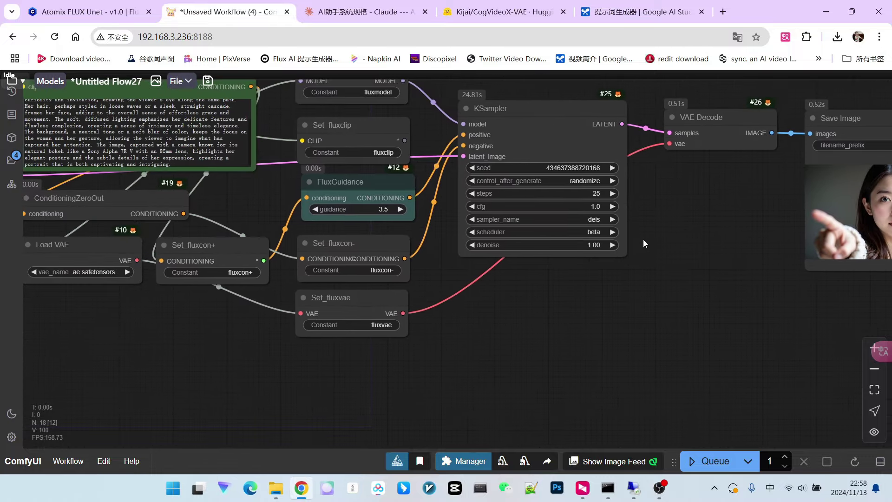
{"action": "scroll", "coordinate": [632, 255], "scroll_direction": "down", "scroll_amount": 4}
{"action": "left_click_drag", "start_coordinate": [305, 322], "coordinate": [497, 305]}
{"action": "left_click_drag", "start_coordinate": [215, 297], "coordinate": [322, 280]}
{"action": "scroll", "coordinate": [322, 279], "scroll_direction": "up", "scroll_amount": 3}
{"action": "double_click", "coordinate": [344, 292]}
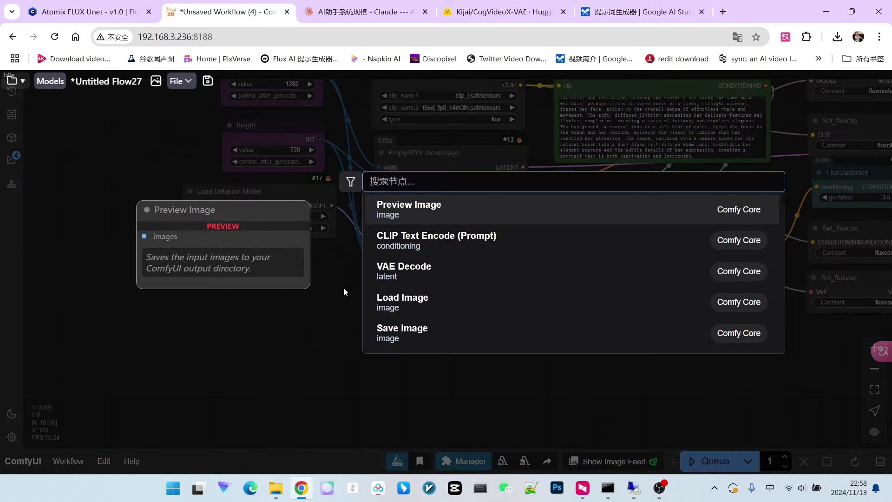
{"action": "type", "text": "lora"}
{"action": "key", "text": "Down"}
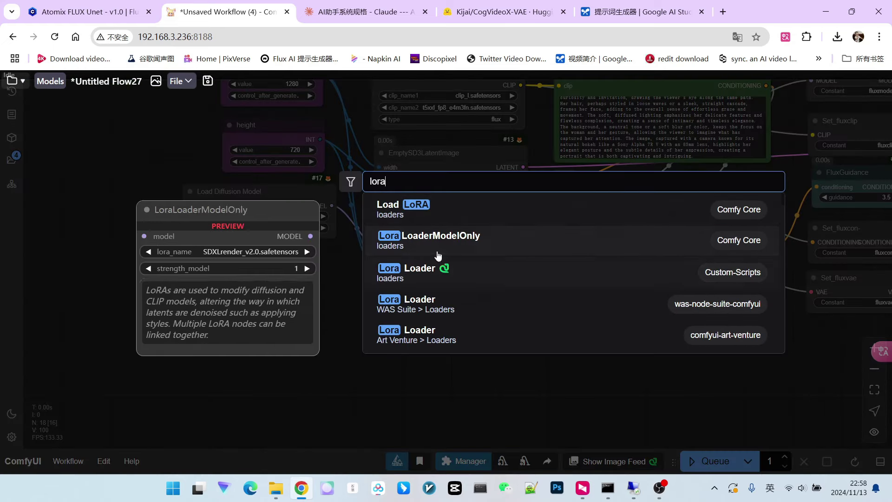
{"action": "key", "text": "Return"}
Step: Load flux\Flux_小红书真实风格丨日常照片丨极致逼真_V1.safetensors as the LoRA in the new loader node
{"action": "left_click", "coordinate": [264, 290]}
{"action": "type", "text": "flux"}
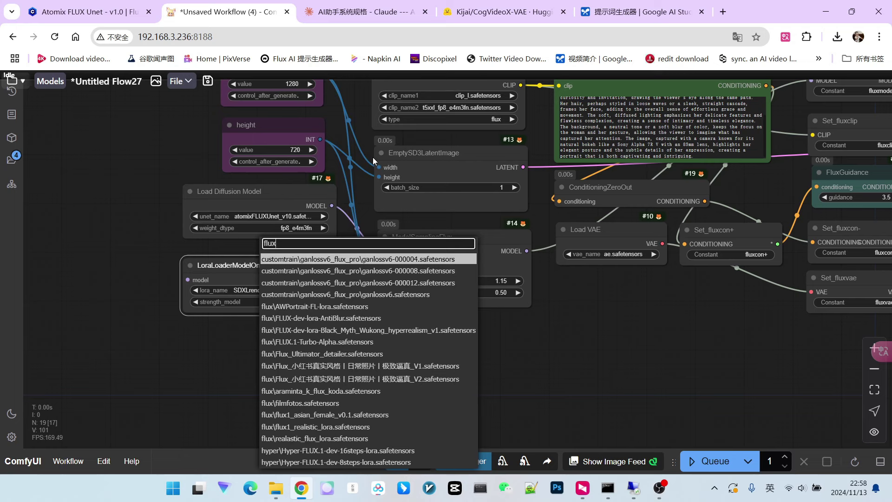
{"action": "left_click", "coordinate": [360, 366]}
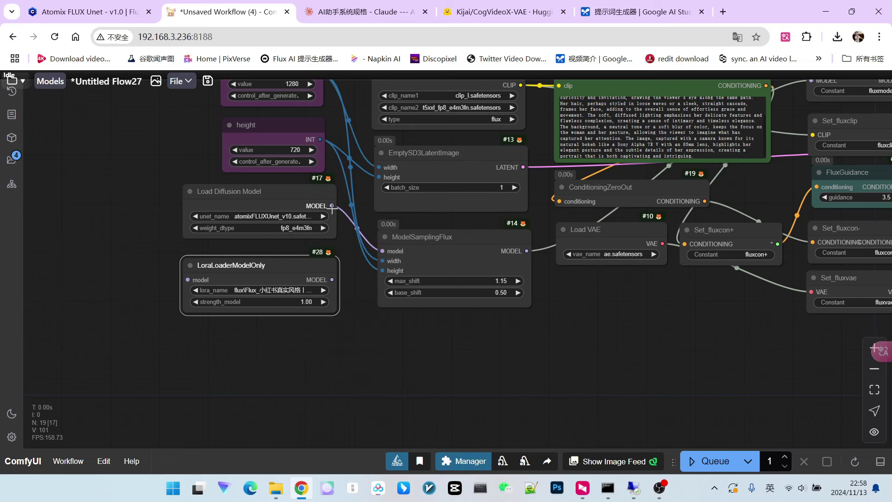
Step: Wire the LoRA loader between Load Diffusion Model and ModelSamplingFlux and set its strength_model to 0.80
{"action": "left_click", "coordinate": [316, 302]}
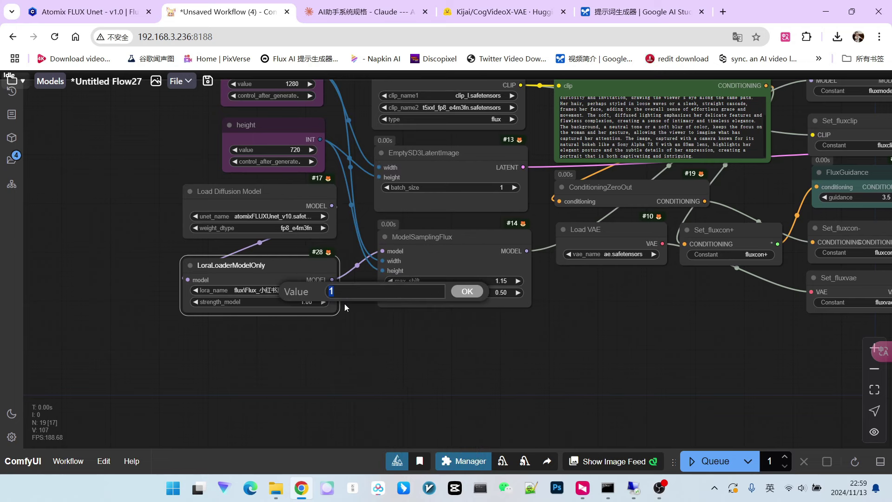
{"action": "key", "text": "Return"}
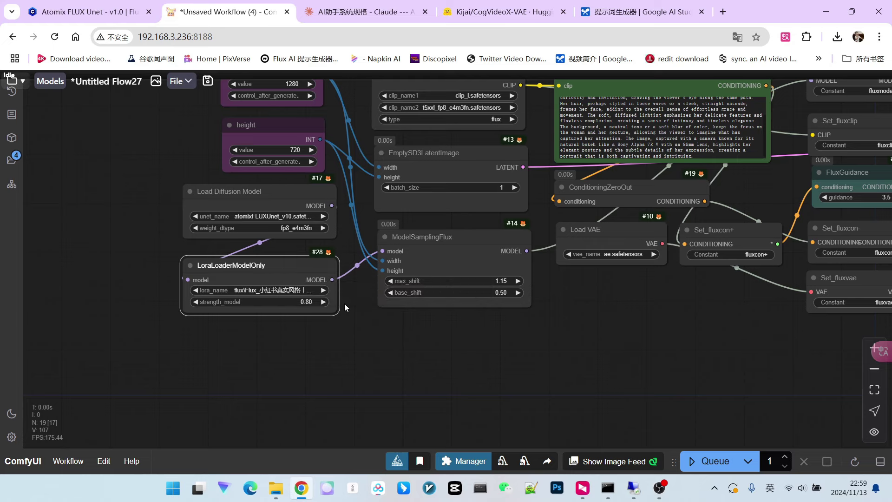
Step: Run the workflow with the LoRA applied and examine the resulting portrait in the Save Image node
{"action": "scroll", "coordinate": [375, 227], "scroll_direction": "down", "scroll_amount": 3}
{"action": "scroll", "coordinate": [472, 312], "scroll_direction": "down", "scroll_amount": 5}
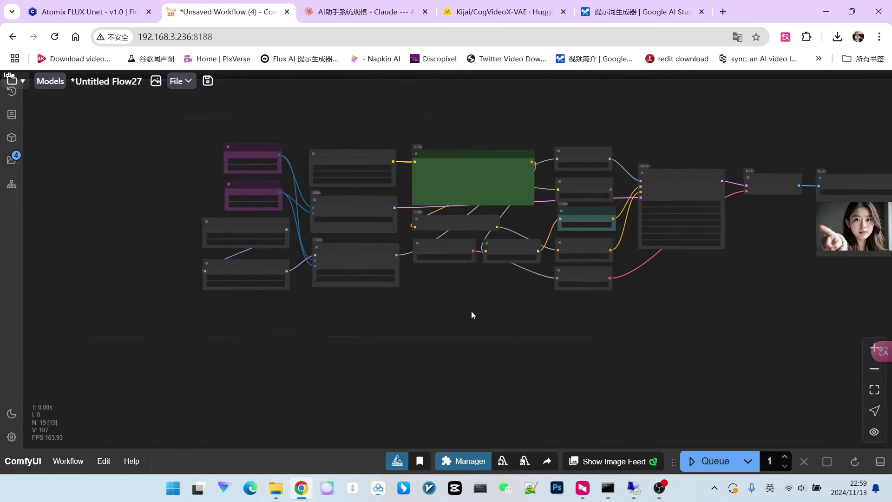
{"action": "left_click", "coordinate": [703, 464]}
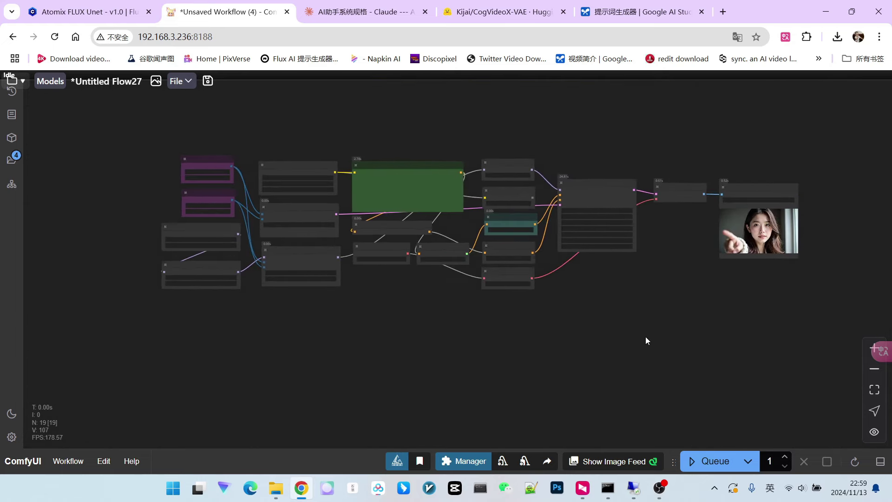
{"action": "scroll", "coordinate": [656, 286], "scroll_direction": "up", "scroll_amount": 2}
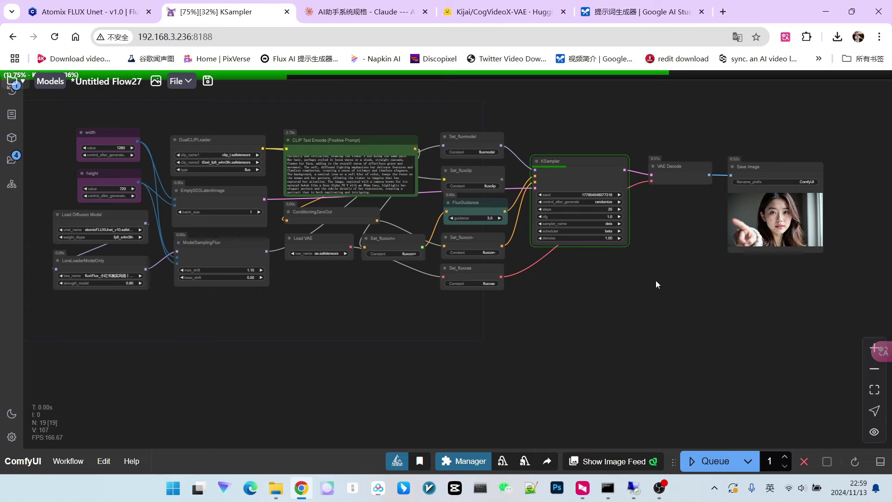
{"action": "scroll", "coordinate": [656, 280], "scroll_direction": "up", "scroll_amount": 5}
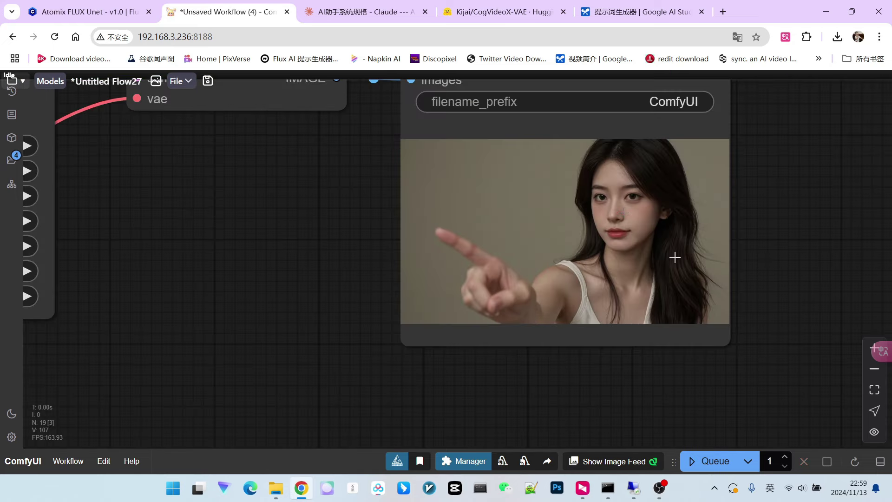
{"action": "scroll", "coordinate": [627, 197], "scroll_direction": "down", "scroll_amount": 5}
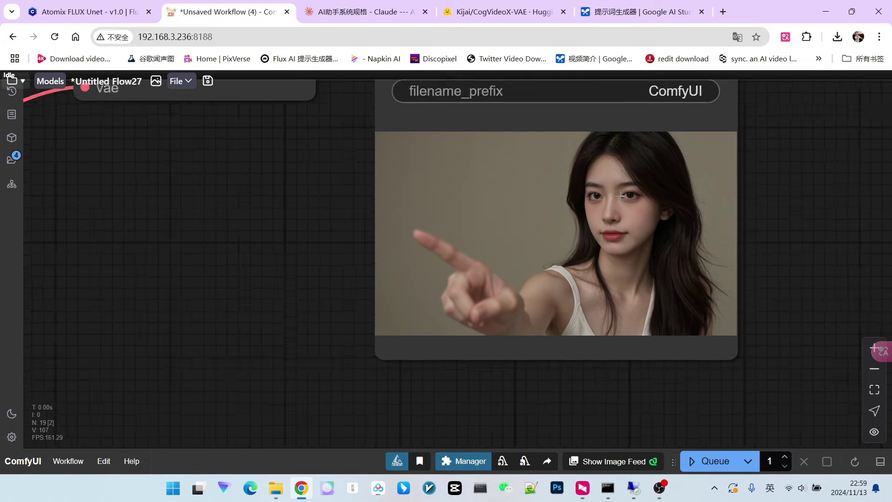
{"action": "scroll", "coordinate": [619, 197], "scroll_direction": "down", "scroll_amount": 5}
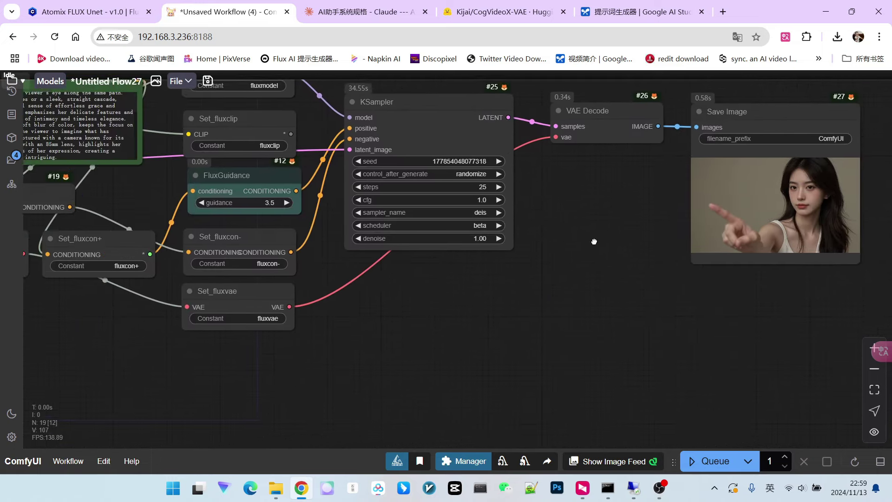
{"action": "scroll", "coordinate": [461, 327], "scroll_direction": "down", "scroll_amount": 4}
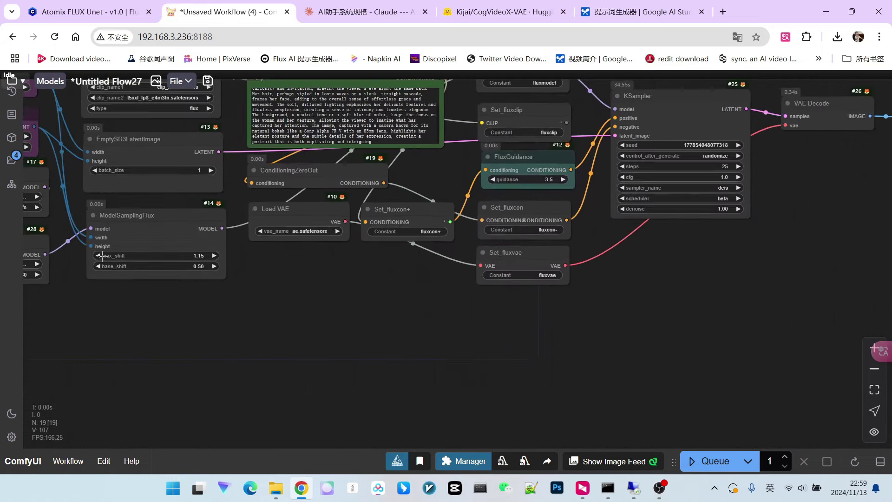
{"action": "scroll", "coordinate": [653, 215], "scroll_direction": "up", "scroll_amount": 5}
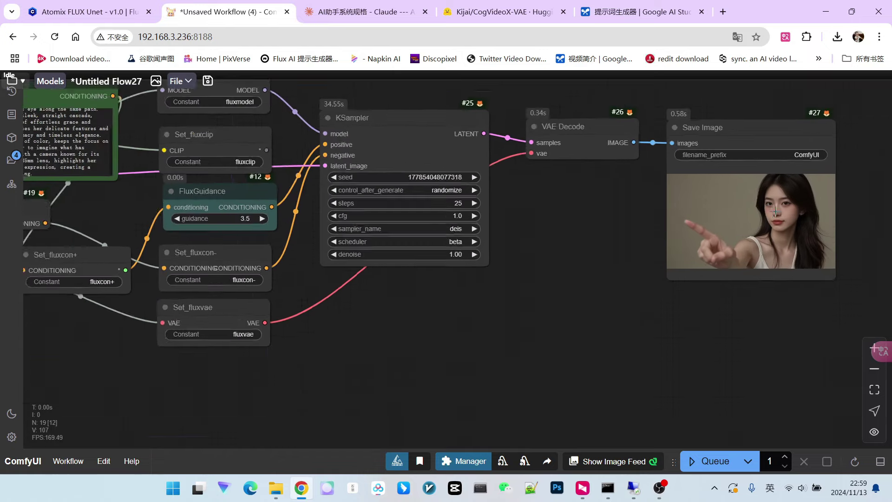
{"action": "scroll", "coordinate": [541, 238], "scroll_direction": "down", "scroll_amount": 8}
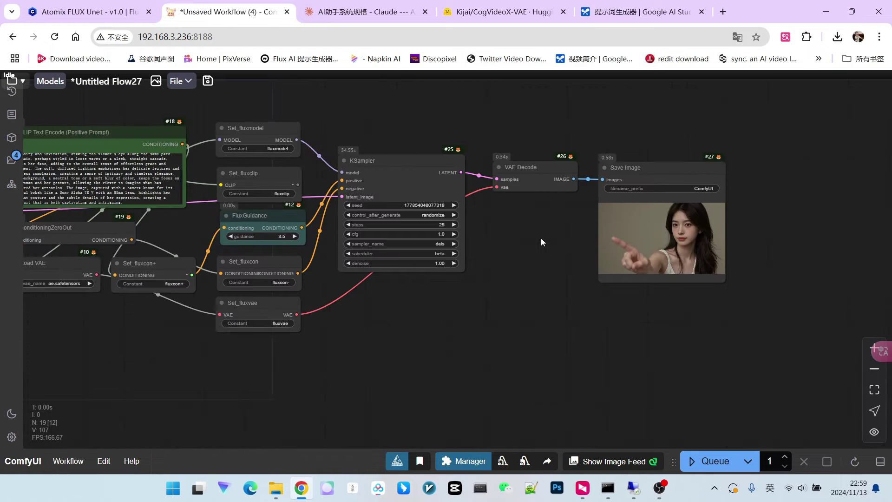
{"action": "scroll", "coordinate": [597, 253], "scroll_direction": "up", "scroll_amount": 3}
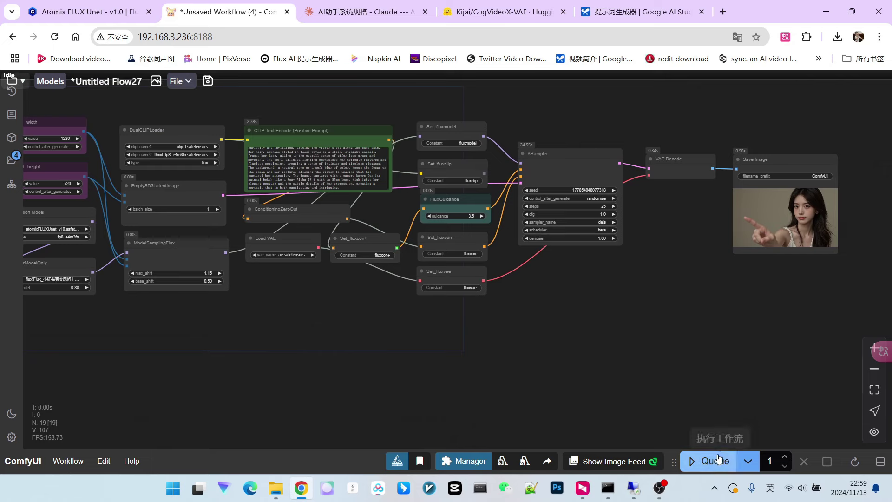
Step: Generate another landscape portrait with the same LoRA and prompt under a new random seed
{"action": "left_click", "coordinate": [709, 461]}
{"action": "scroll", "coordinate": [713, 355], "scroll_direction": "down", "scroll_amount": 1}
{"action": "left_click_drag", "start_coordinate": [712, 354], "coordinate": [690, 318]}
{"action": "scroll", "coordinate": [831, 223], "scroll_direction": "up", "scroll_amount": 8}
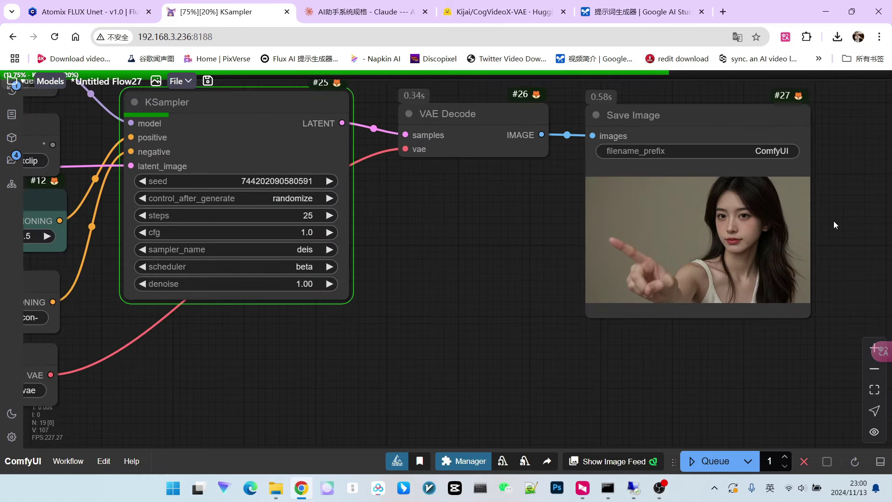
{"action": "scroll", "coordinate": [834, 218], "scroll_direction": "down", "scroll_amount": 3}
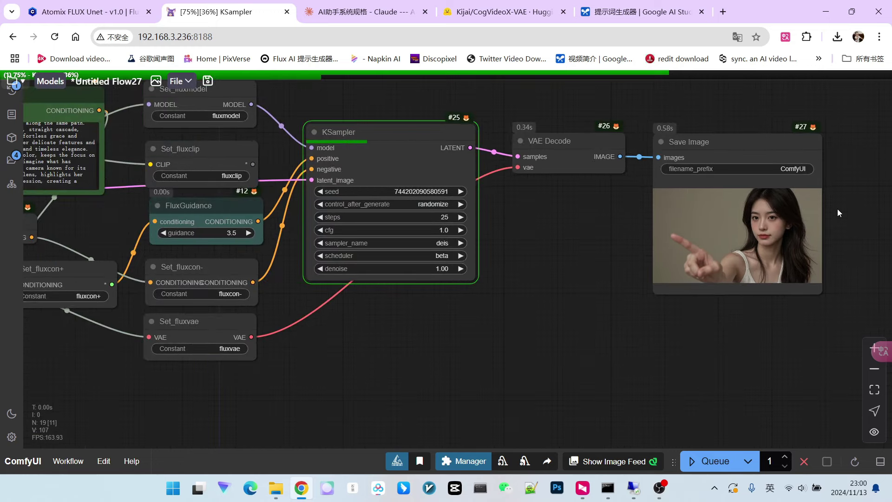
{"action": "scroll", "coordinate": [837, 209], "scroll_direction": "down", "scroll_amount": 3}
{"action": "scroll", "coordinate": [171, 304], "scroll_direction": "left", "scroll_amount": 5}
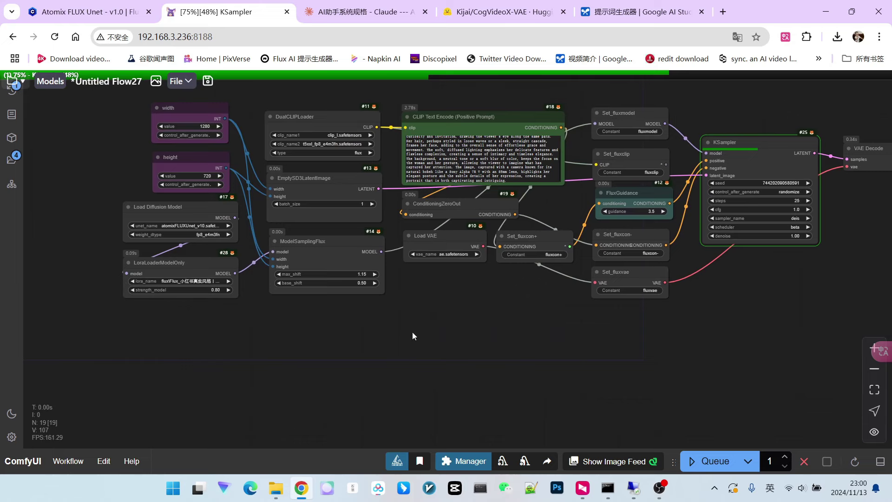
{"action": "left_click_drag", "start_coordinate": [666, 326], "coordinate": [454, 326]}
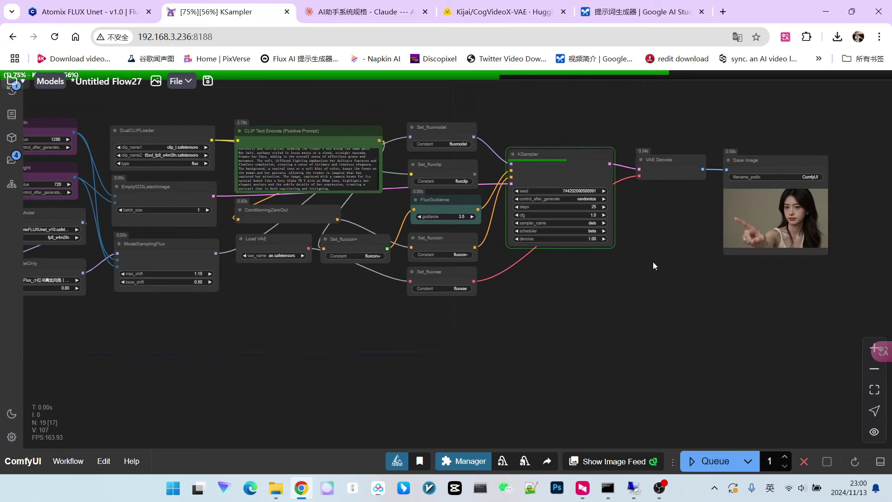
{"action": "scroll", "coordinate": [832, 206], "scroll_direction": "up", "scroll_amount": 10}
{"action": "scroll", "coordinate": [650, 186], "scroll_direction": "down", "scroll_amount": 12}
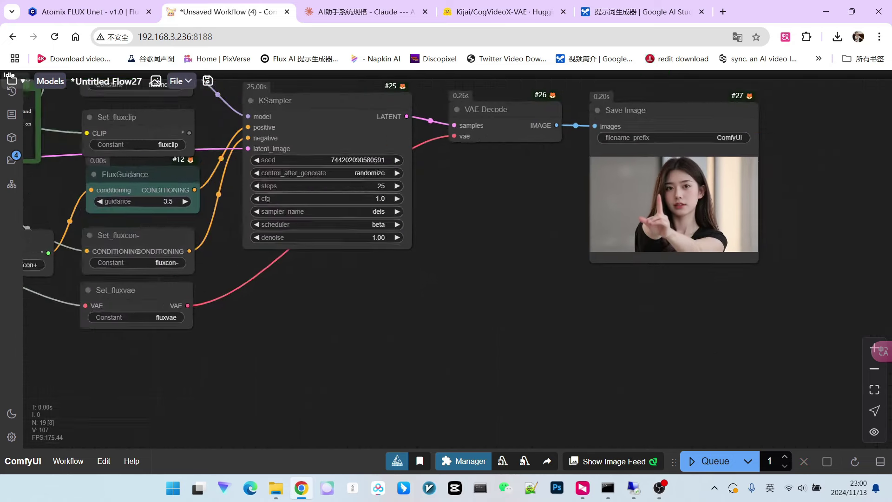
Step: Inspect the face and raised hand in the latest Save Image result up close
{"action": "left_click_drag", "start_coordinate": [519, 236], "coordinate": [652, 277]}
{"action": "scroll", "coordinate": [692, 247], "scroll_direction": "up", "scroll_amount": 4}
{"action": "left_click_drag", "start_coordinate": [704, 236], "coordinate": [632, 240]}
{"action": "scroll", "coordinate": [651, 232], "scroll_direction": "up", "scroll_amount": 6}
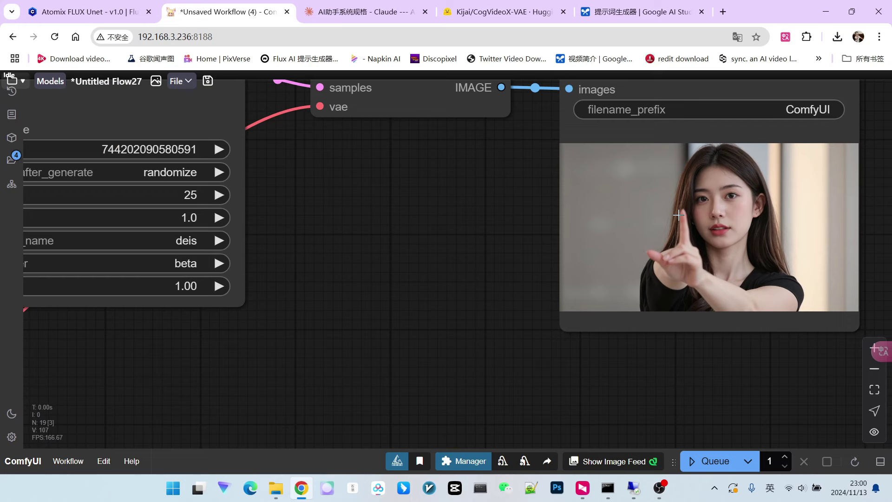
{"action": "scroll", "coordinate": [678, 214], "scroll_direction": "down", "scroll_amount": 6}
Step: Look over the complete node chain from the width, height and model loader nodes to the Save Image node
{"action": "left_click_drag", "start_coordinate": [526, 275], "coordinate": [708, 284]}
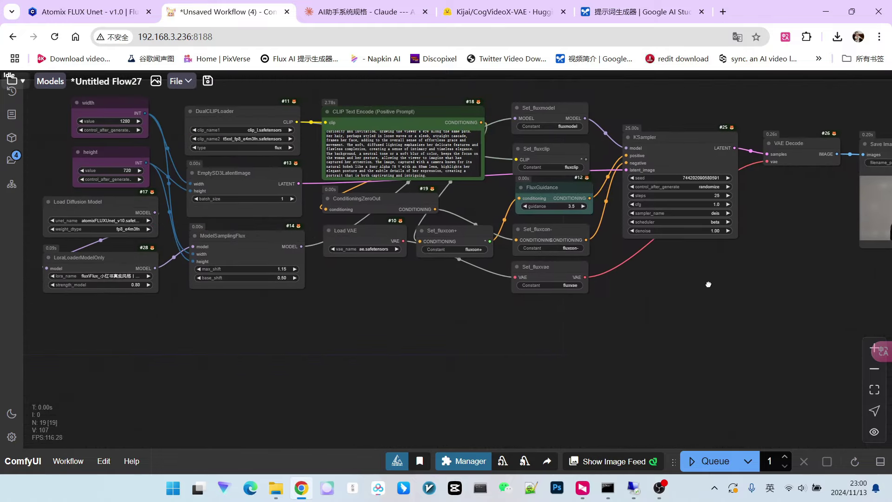
{"action": "scroll", "coordinate": [372, 139], "scroll_direction": "down", "scroll_amount": 1}
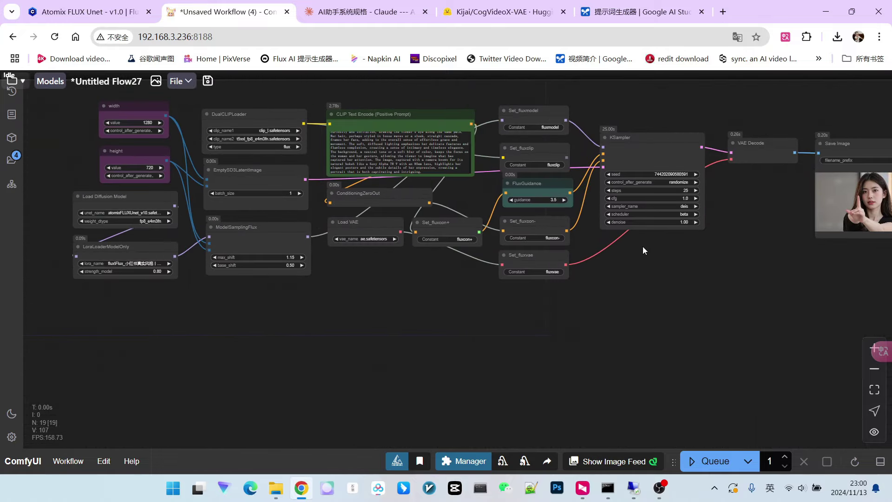
{"action": "scroll", "coordinate": [647, 274], "scroll_direction": "right", "scroll_amount": 2}
{"action": "scroll", "coordinate": [650, 272], "scroll_direction": "down", "scroll_amount": 1}
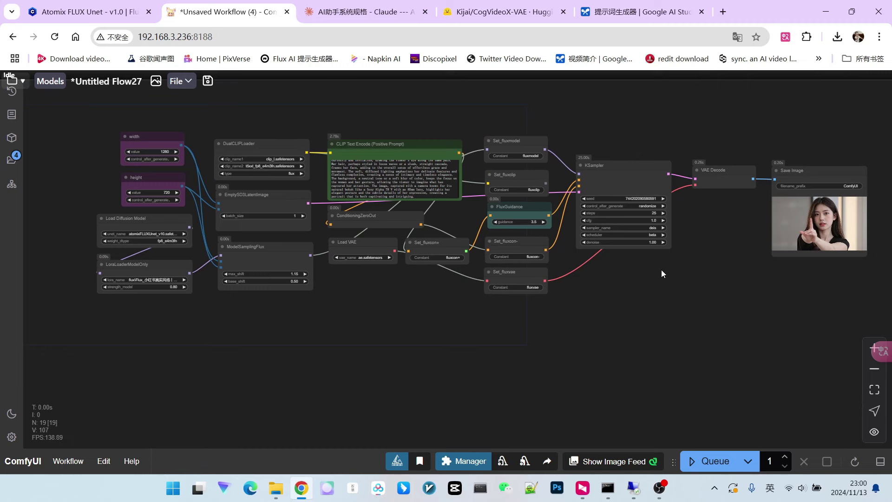
{"action": "scroll", "coordinate": [238, 208], "scroll_direction": "up", "scroll_amount": 2}
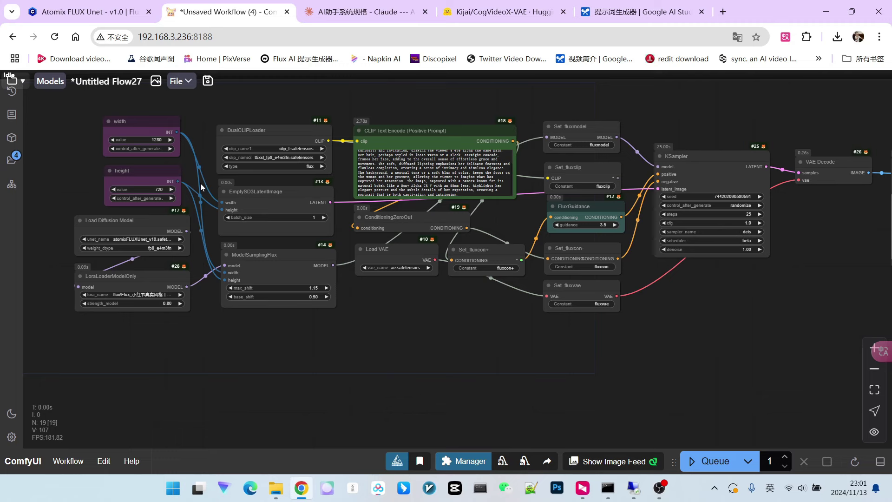
{"action": "scroll", "coordinate": [278, 292], "scroll_direction": "down", "scroll_amount": 2}
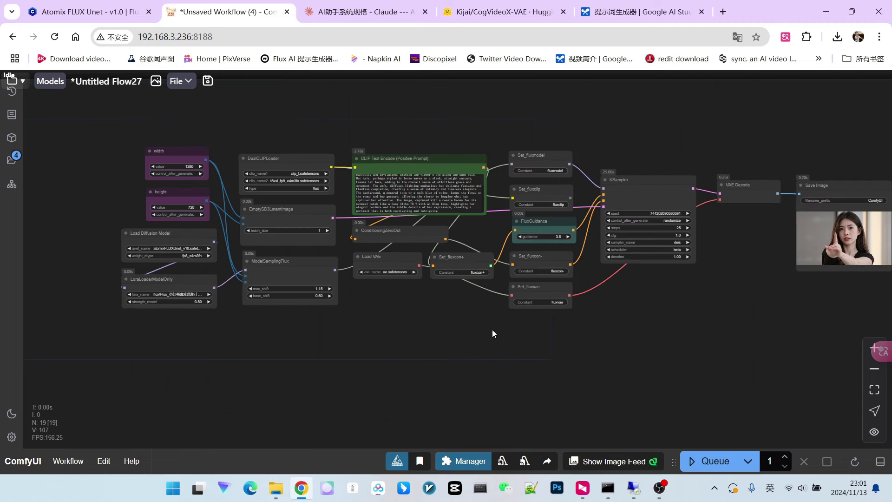
{"action": "left_click_drag", "start_coordinate": [492, 330], "coordinate": [439, 330]}
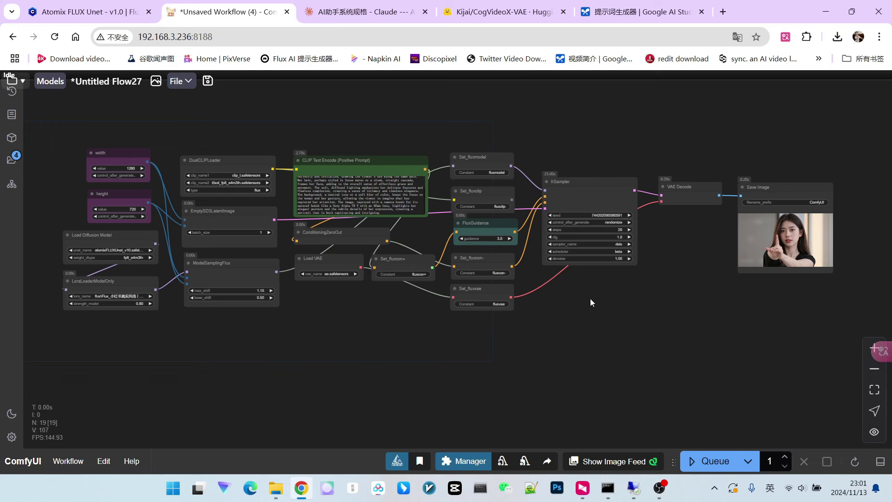
{"action": "scroll", "coordinate": [335, 346], "scroll_direction": "up", "scroll_amount": 2}
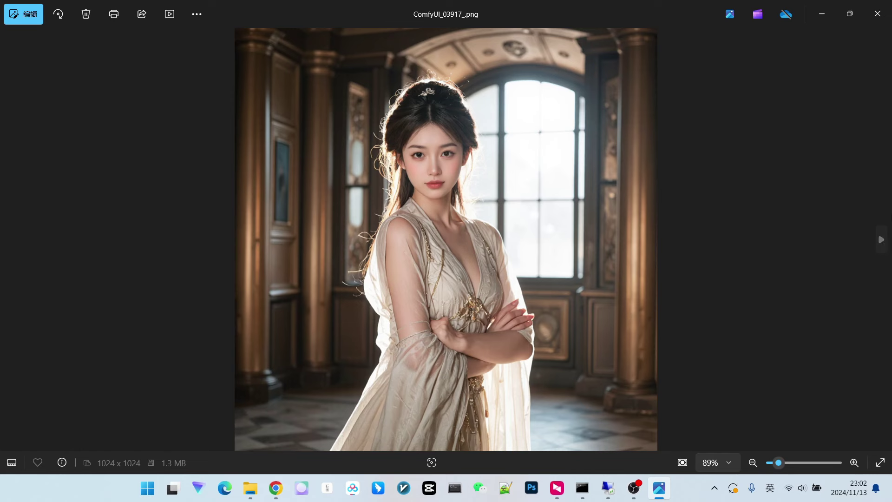
Step: Page through the generated pictures in the image viewer from ComfyUI_03917_.png to ComfyUI_03921_.png and compare their quality
{"action": "left_click", "coordinate": [882, 240]}
{"action": "left_click", "coordinate": [882, 240]}
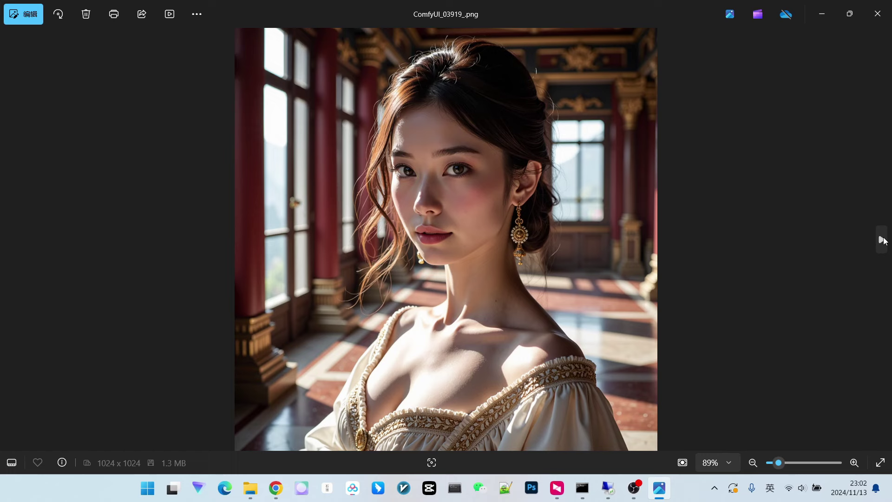
{"action": "left_click", "coordinate": [882, 240]}
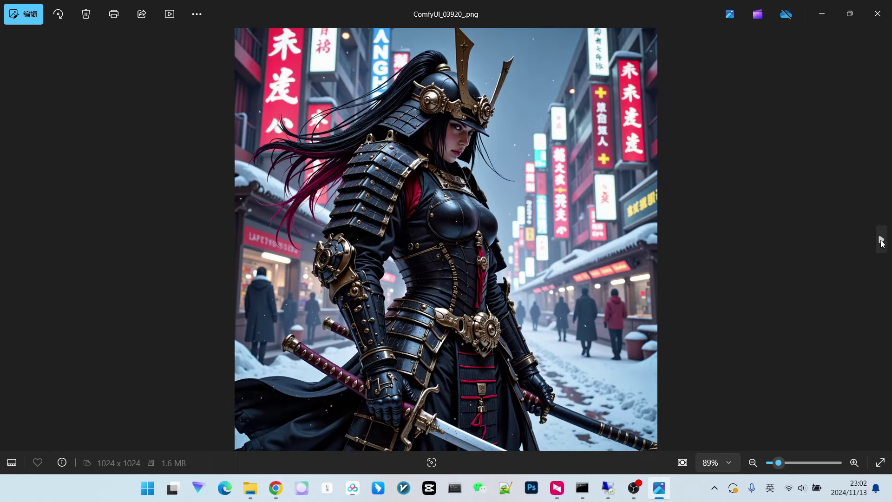
{"action": "left_click", "coordinate": [881, 240]}
{"action": "left_click", "coordinate": [9, 241]}
{"action": "left_click", "coordinate": [880, 239]}
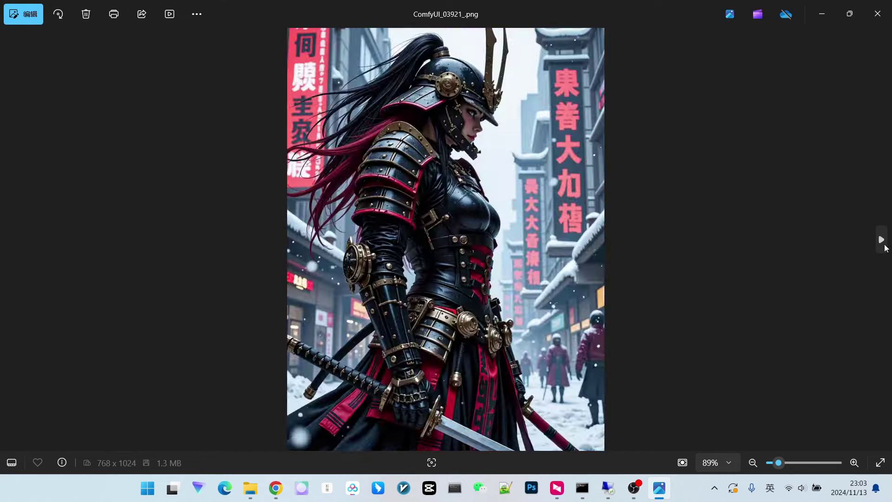
Step: Page through the remaining generated pictures from ComfyUI_03922_.png onward, and close the image viewer
{"action": "left_click", "coordinate": [879, 238]}
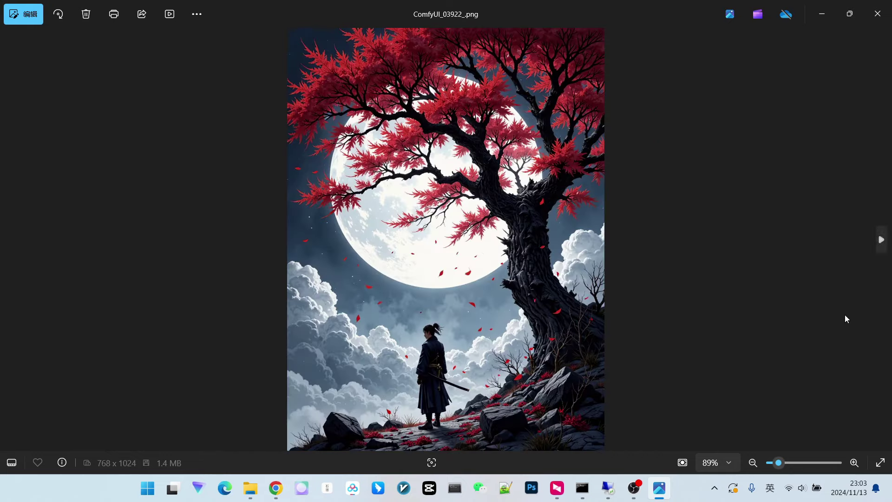
{"action": "mouse_move", "coordinate": [878, 256]}
{"action": "left_click", "coordinate": [880, 240]}
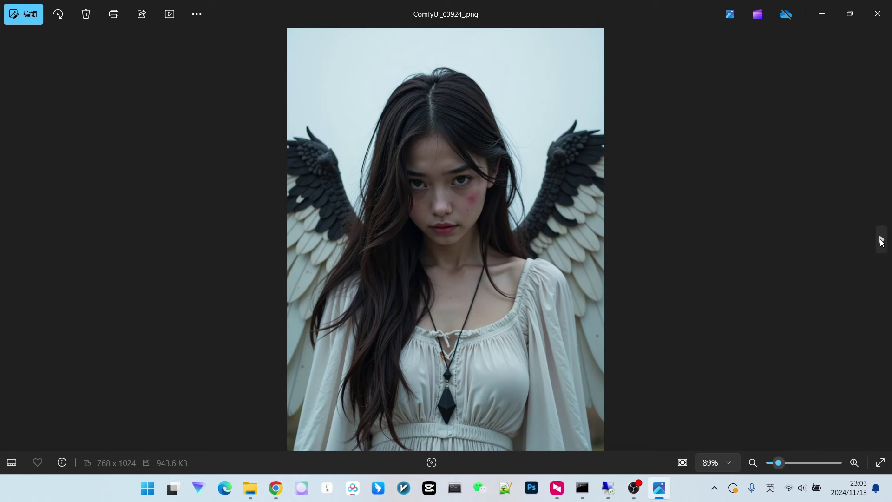
{"action": "left_click", "coordinate": [882, 239]}
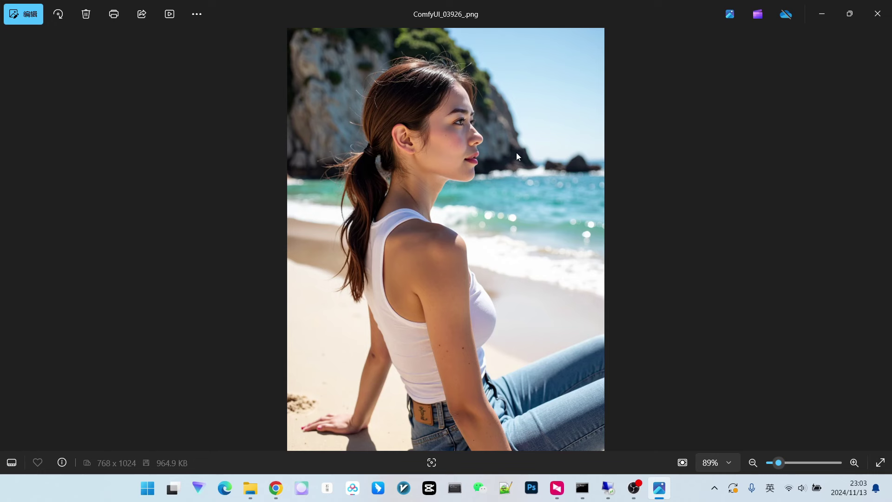
{"action": "left_click", "coordinate": [881, 240]}
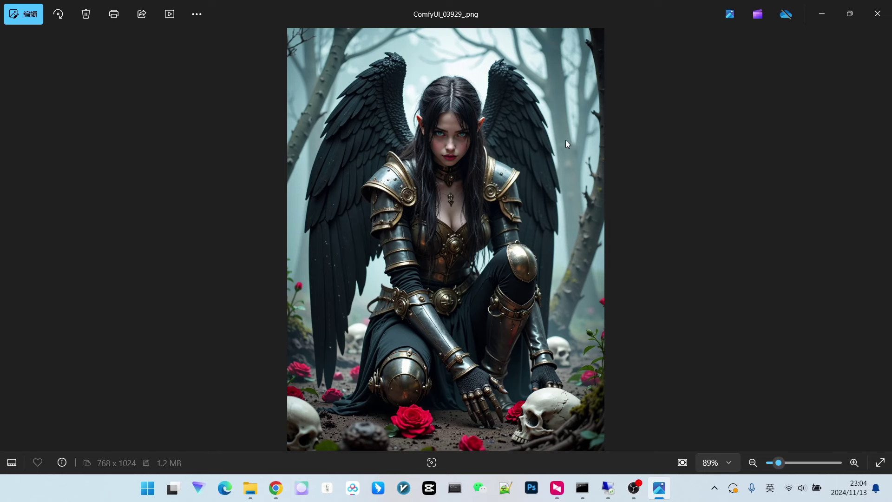
{"action": "key", "text": "Right"}
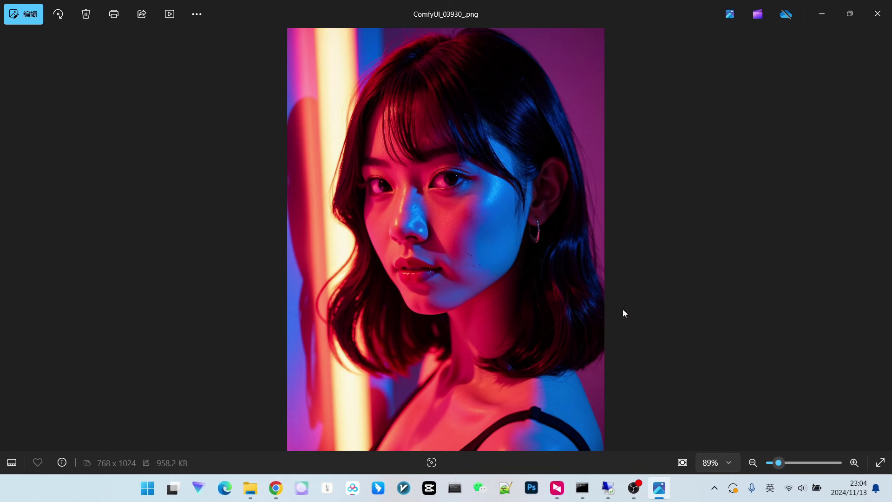
{"action": "left_click", "coordinate": [885, 250]}
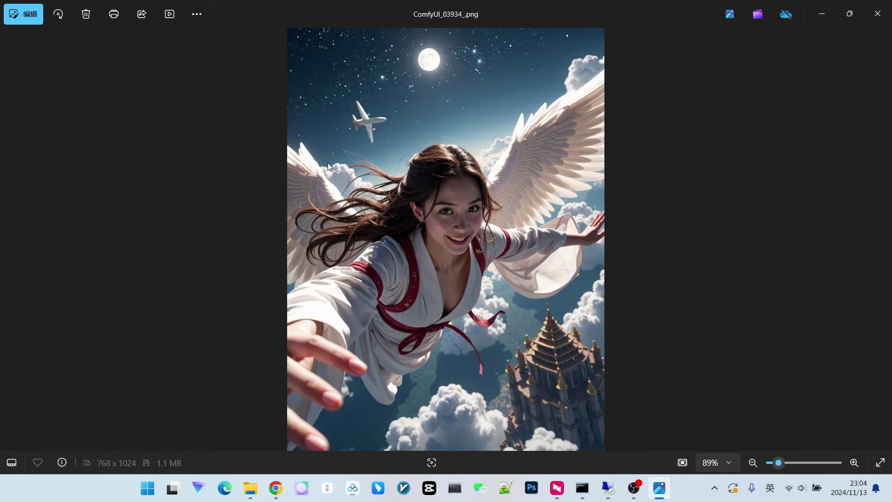
{"action": "left_click", "coordinate": [881, 240]}
{"action": "key", "text": "alt+F4"}
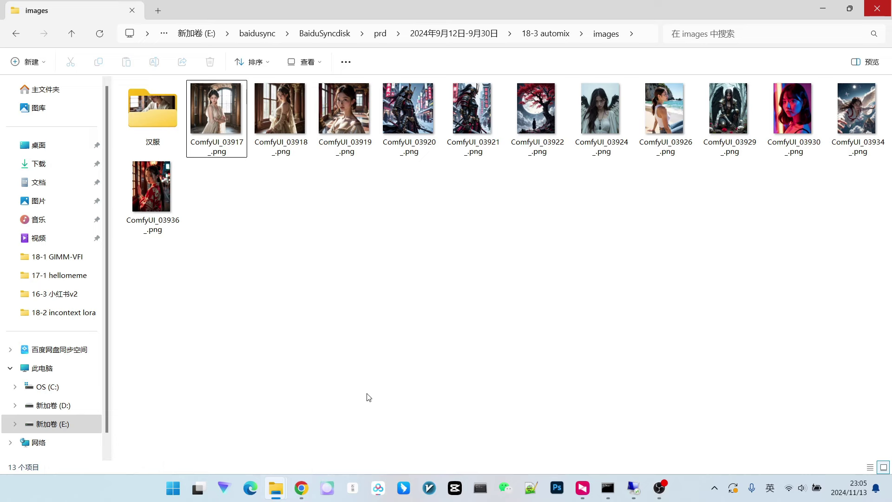
Step: Switch to the Claude chat in Chrome and look through the ten hanfu girl prompts and their named versions
{"action": "mouse_move", "coordinate": [305, 488]}
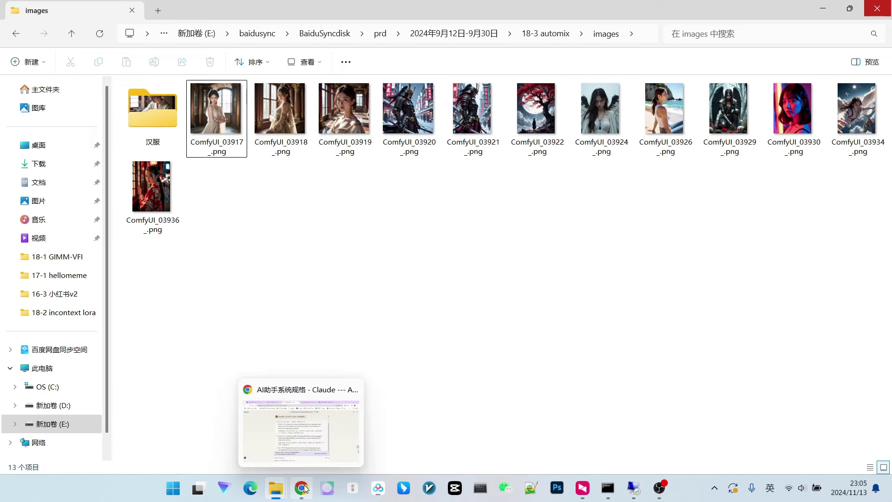
{"action": "left_click", "coordinate": [319, 422]}
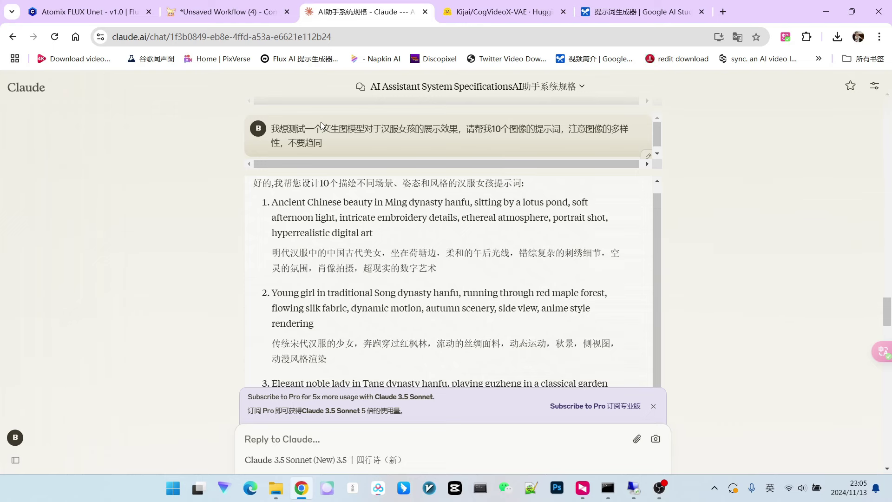
{"action": "scroll", "coordinate": [215, 216], "scroll_direction": "down", "scroll_amount": 12}
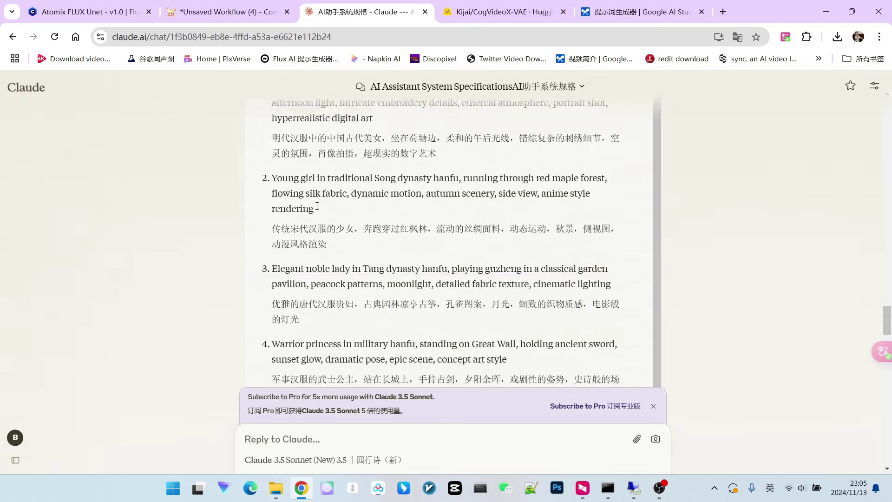
{"action": "scroll", "coordinate": [216, 216], "scroll_direction": "up", "scroll_amount": 15}
{"action": "scroll", "coordinate": [215, 216], "scroll_direction": "down", "scroll_amount": 5}
{"action": "scroll", "coordinate": [215, 216], "scroll_direction": "up", "scroll_amount": 2}
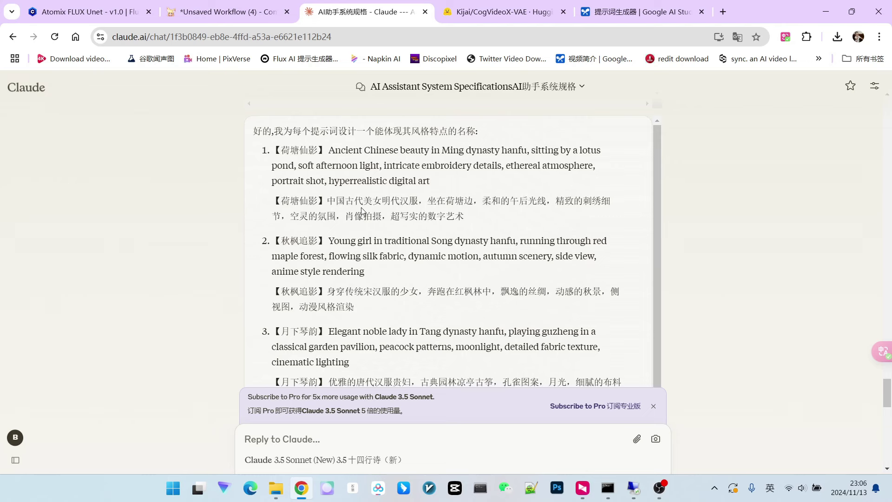
Step: Read the Chinese and English text of the first named prompt, 荷塘仙影, in the Claude reply
{"action": "left_click_drag", "start_coordinate": [345, 201], "coordinate": [445, 216]}
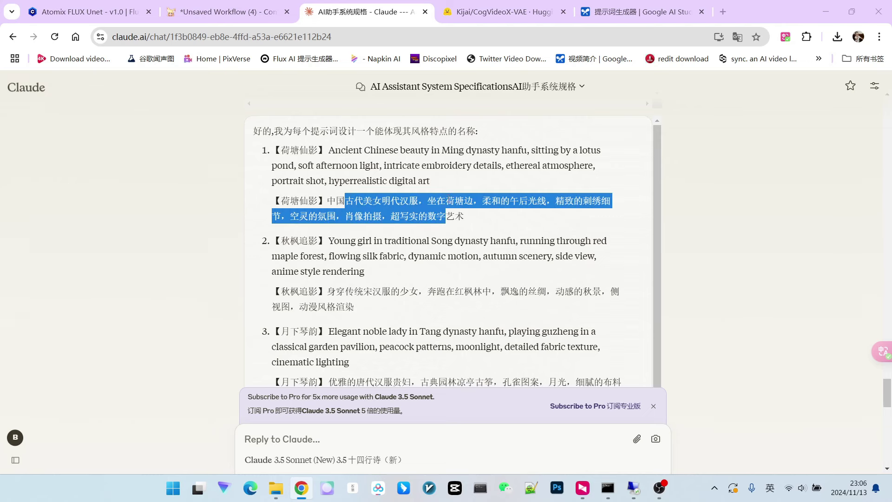
{"action": "left_click", "coordinate": [378, 163]}
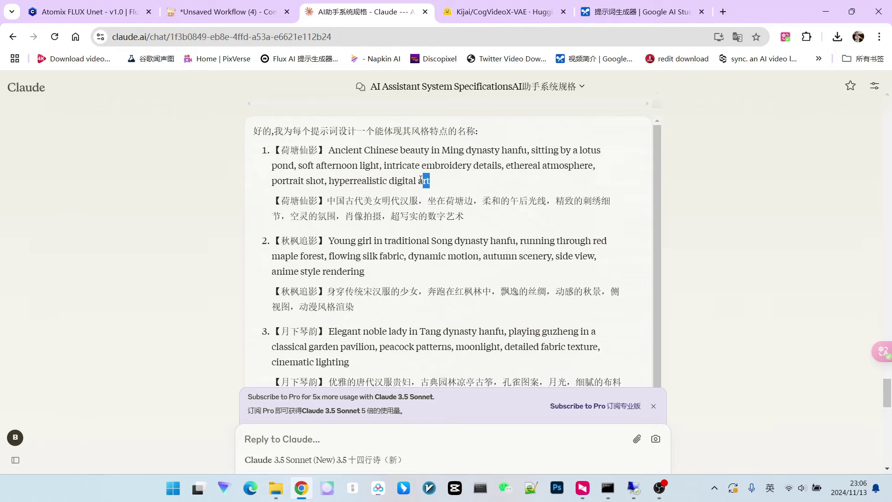
{"action": "left_click_drag", "start_coordinate": [429, 181], "coordinate": [331, 150]}
{"action": "left_click", "coordinate": [353, 163]}
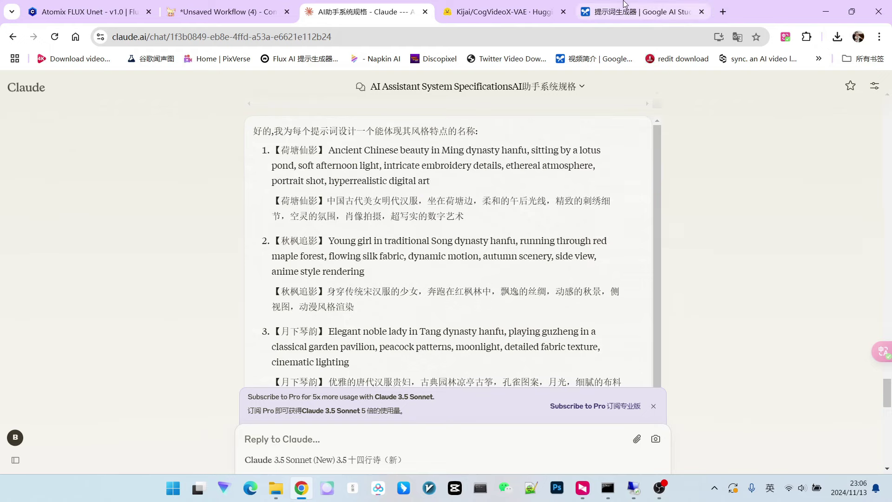
Step: Switch to the 提示词生成器 chat in Google AI Studio and review its earlier keyword requests and generated prompts
{"action": "left_click", "coordinate": [641, 11]}
{"action": "scroll", "coordinate": [675, 247], "scroll_direction": "down", "scroll_amount": 10}
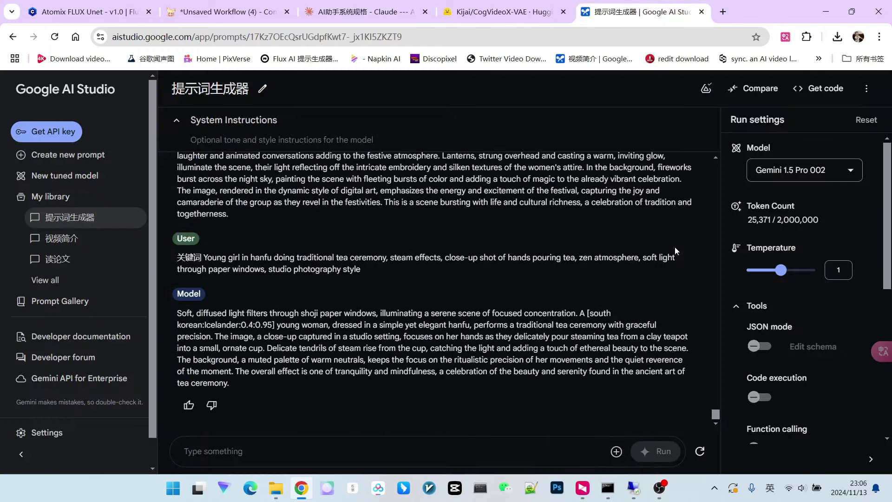
{"action": "scroll", "coordinate": [528, 277], "scroll_direction": "up", "scroll_amount": 15}
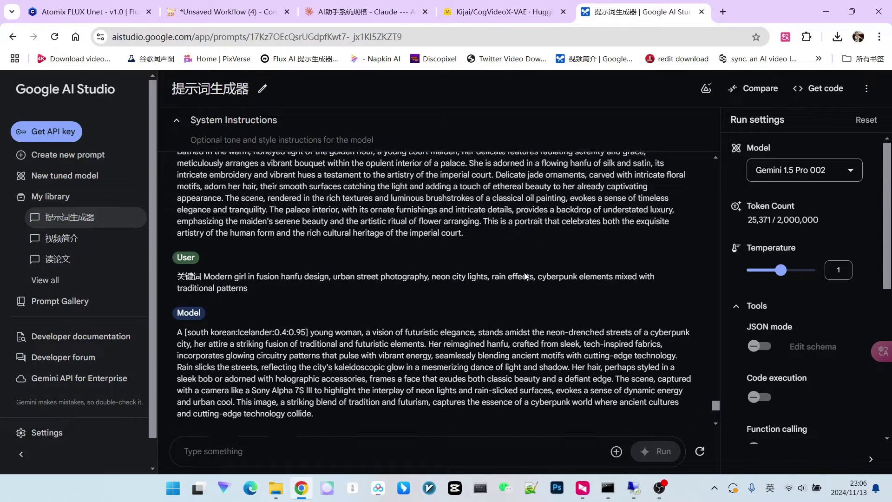
{"action": "scroll", "coordinate": [366, 216], "scroll_direction": "up", "scroll_amount": 4}
{"action": "triple_click", "coordinate": [367, 223]}
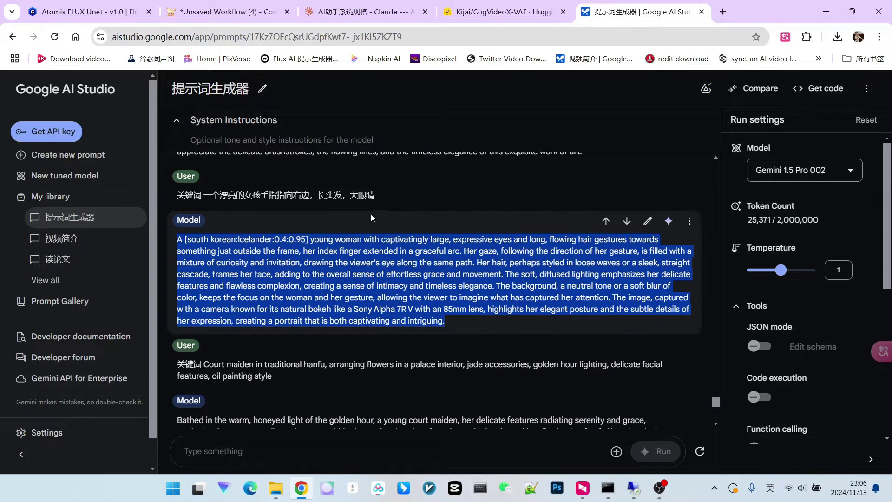
Step: Compare the "Court maiden in traditional hanfu" keywords with the expanded prompt written by the model in Google AI Studio
{"action": "key", "text": "ctrl+3"}
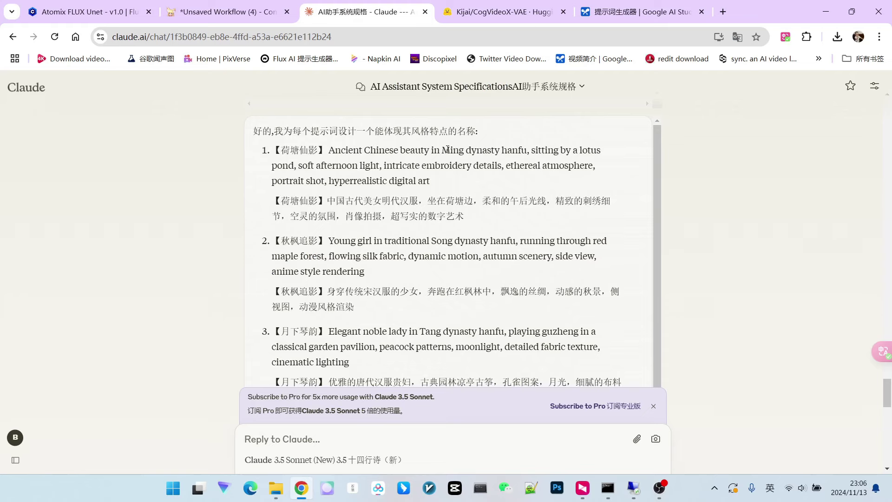
{"action": "left_click", "coordinate": [611, 14]}
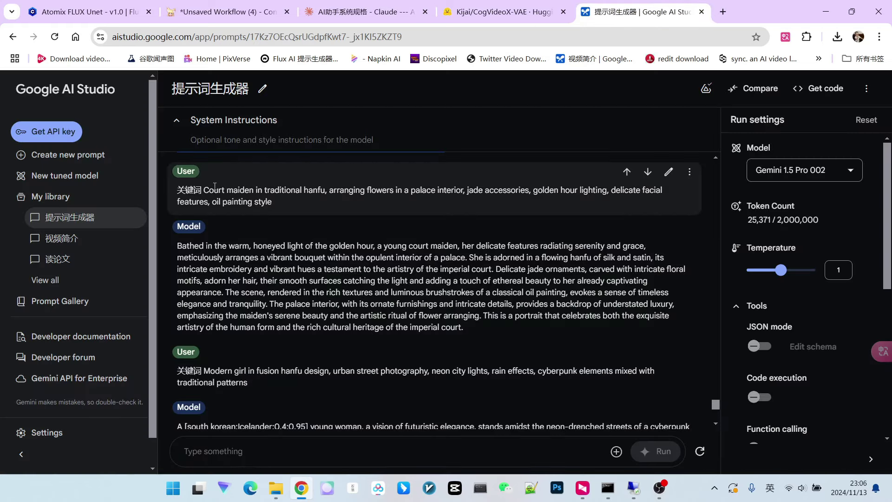
{"action": "left_click_drag", "start_coordinate": [205, 190], "coordinate": [300, 216]}
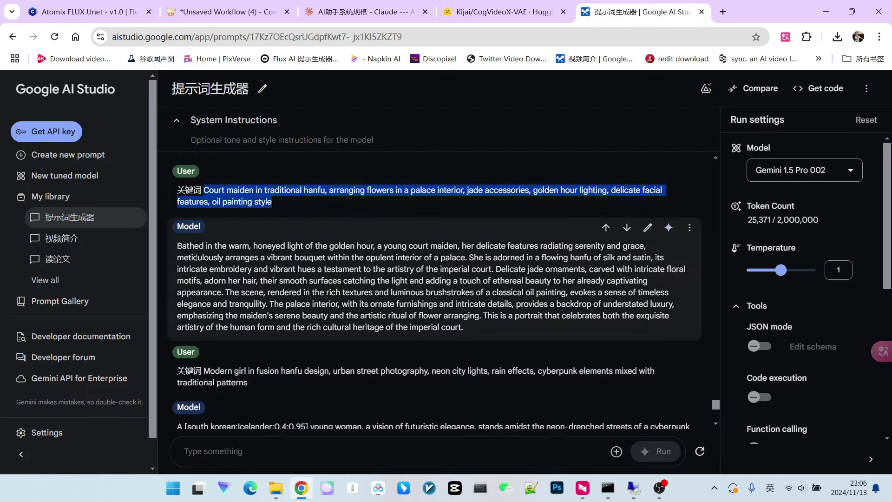
{"action": "left_click_drag", "start_coordinate": [177, 245], "coordinate": [304, 313]}
{"action": "scroll", "coordinate": [381, 265], "scroll_direction": "down", "scroll_amount": 5}
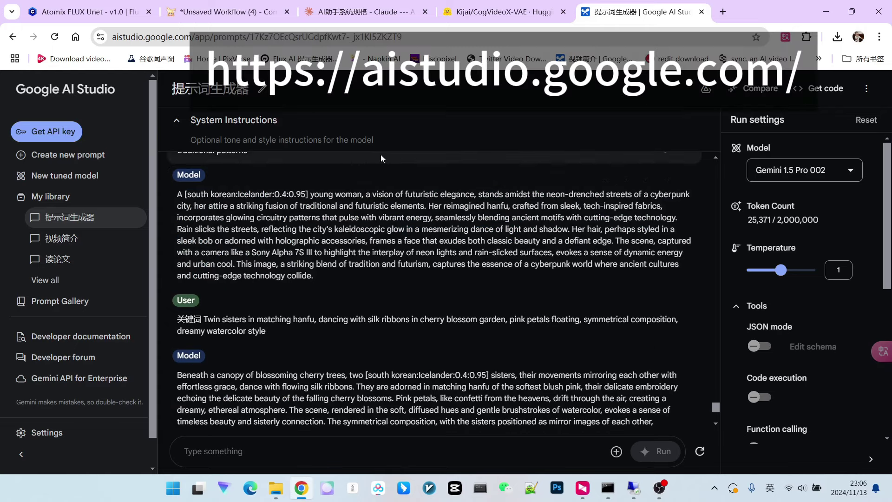
Step: View the lotus pond result in ComfyUI, and reread the matching 荷塘仙影 description in the Claude chat
{"action": "left_click", "coordinate": [223, 12]}
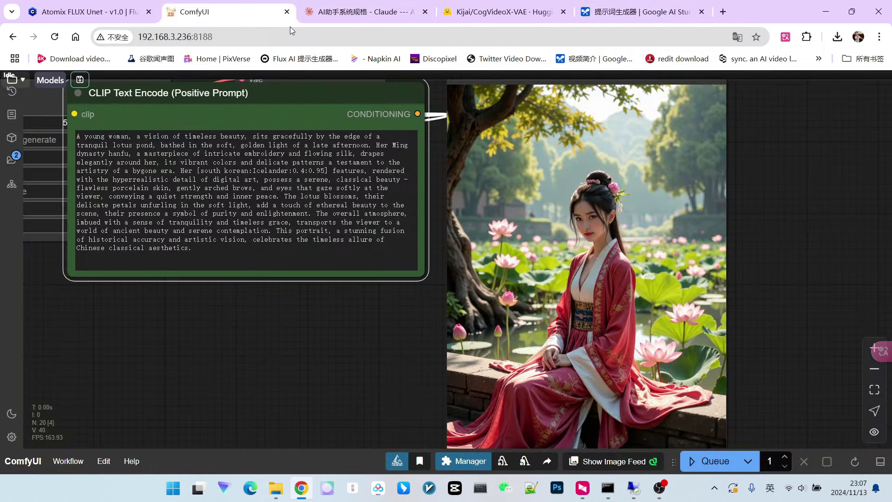
{"action": "left_click", "coordinate": [330, 18]}
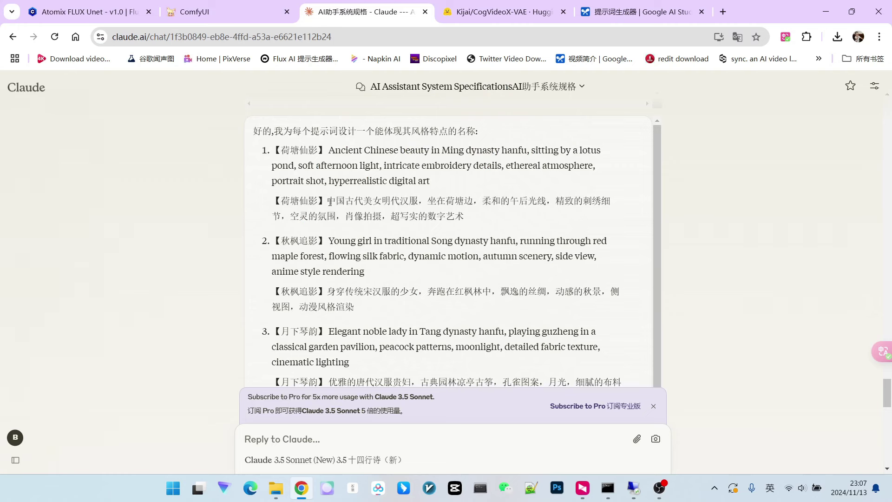
{"action": "left_click_drag", "start_coordinate": [328, 202], "coordinate": [458, 203]}
{"action": "left_click", "coordinate": [440, 204]}
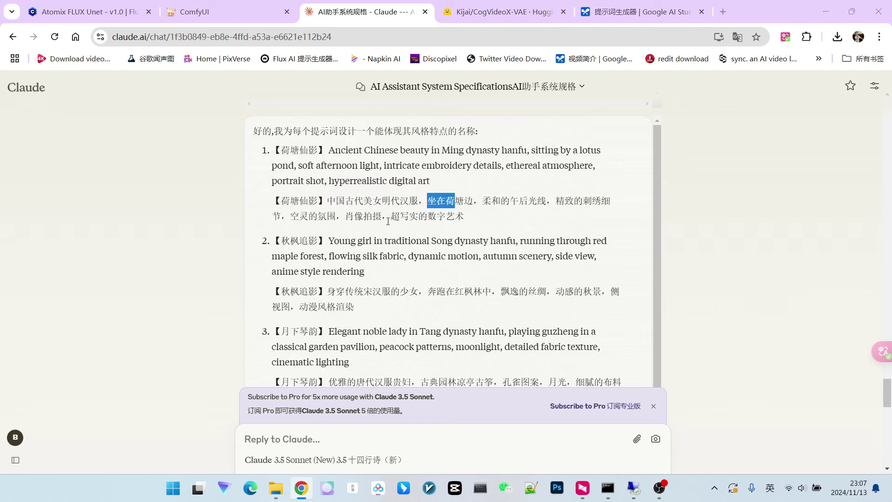
{"action": "left_click_drag", "start_coordinate": [297, 216], "coordinate": [318, 215]}
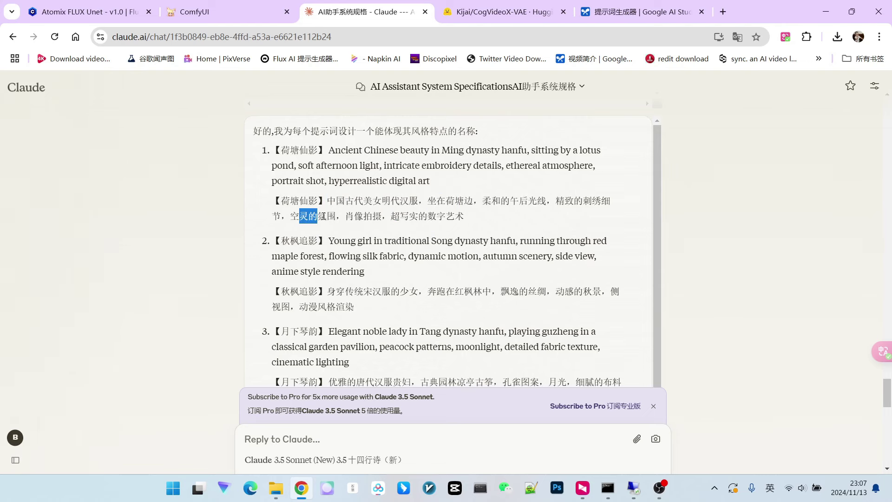
{"action": "left_click", "coordinate": [424, 213]}
Step: Compare the positive prompt about the Ming dynasty hanfu woman with the lotus pond picture in the ComfyUI Save Image node
{"action": "left_click", "coordinate": [214, 17]}
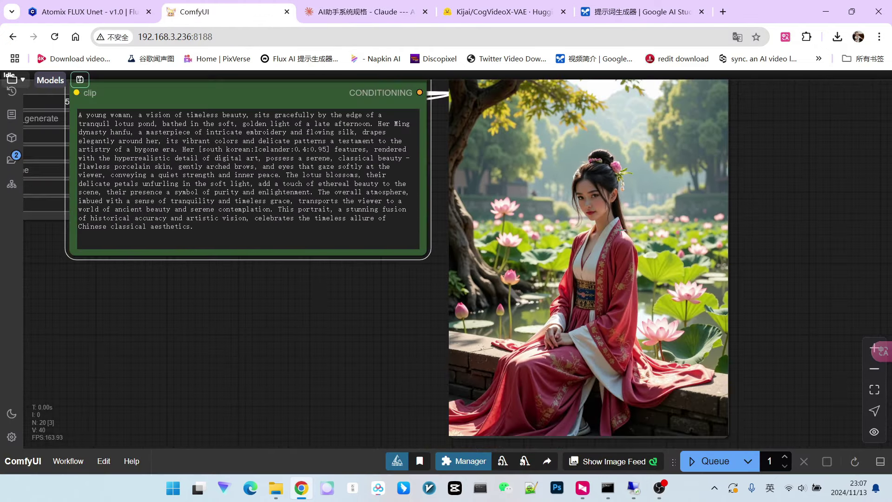
{"action": "scroll", "coordinate": [532, 144], "scroll_direction": "down", "scroll_amount": 2}
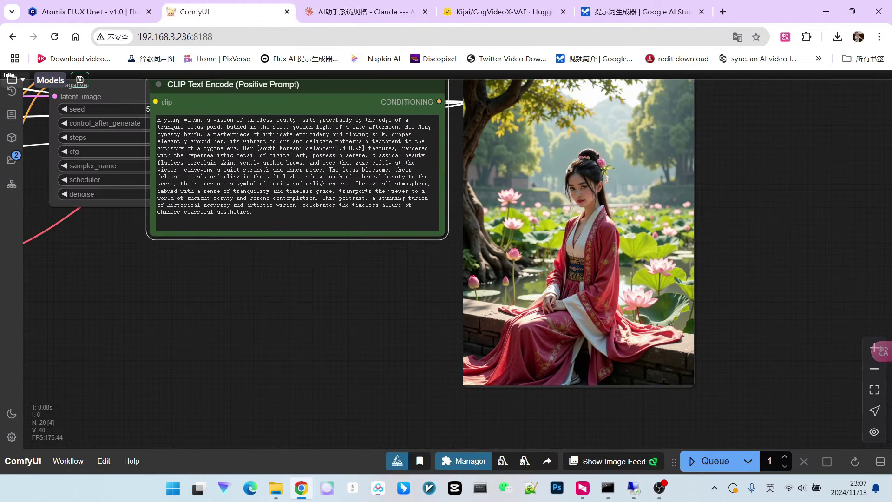
{"action": "scroll", "coordinate": [522, 188], "scroll_direction": "up", "scroll_amount": 2}
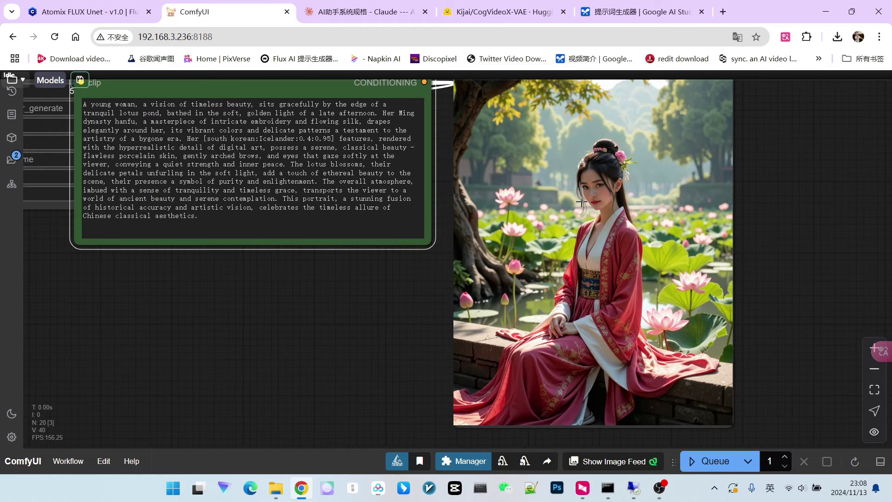
{"action": "scroll", "coordinate": [586, 191], "scroll_direction": "down", "scroll_amount": 2}
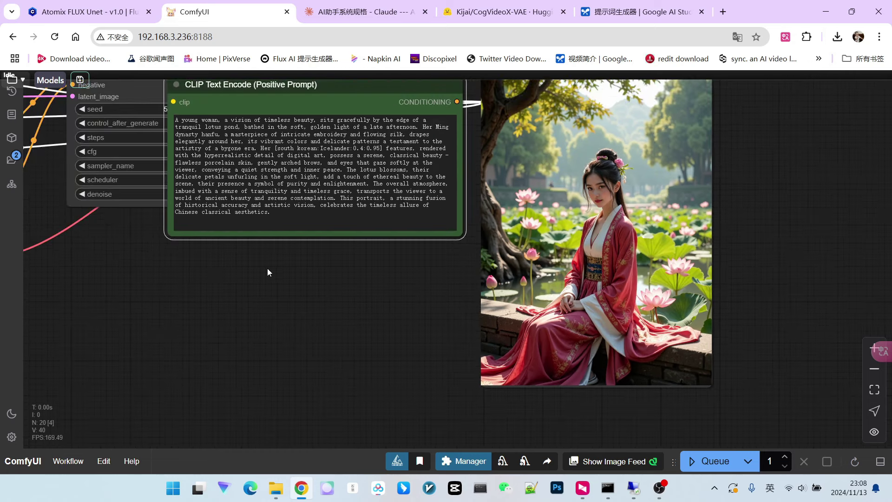
{"action": "scroll", "coordinate": [295, 300], "scroll_direction": "up", "scroll_amount": 3}
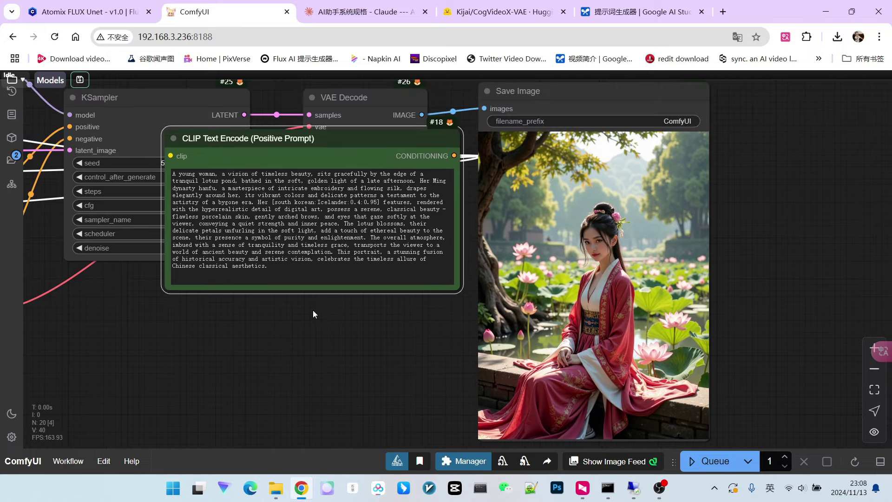
{"action": "scroll", "coordinate": [712, 309], "scroll_direction": "up", "scroll_amount": 4}
{"action": "scroll", "coordinate": [715, 307], "scroll_direction": "down", "scroll_amount": 1}
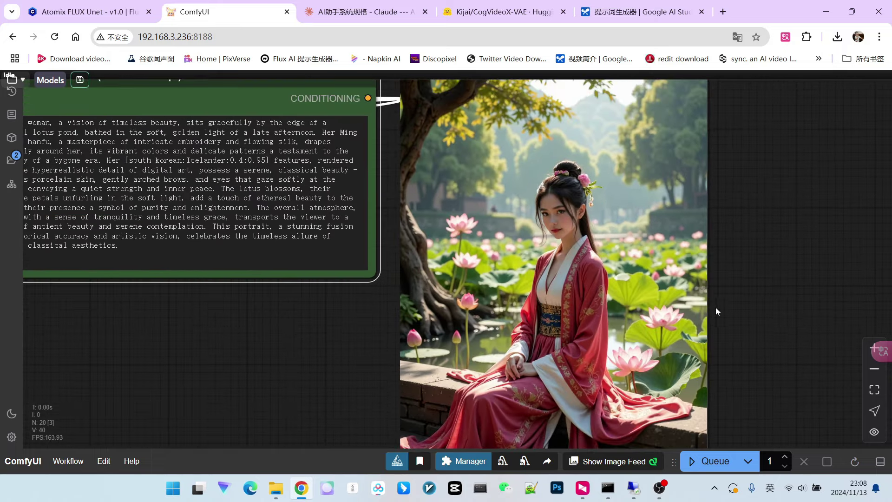
Step: Inspect the face, hands, embroidery and lotus flowers of the hanfu picture up close in the Save Image node
{"action": "scroll", "coordinate": [715, 307], "scroll_direction": "down", "scroll_amount": 2}
{"action": "scroll", "coordinate": [716, 308], "scroll_direction": "right", "scroll_amount": 2}
{"action": "scroll", "coordinate": [720, 277], "scroll_direction": "up", "scroll_amount": 1}
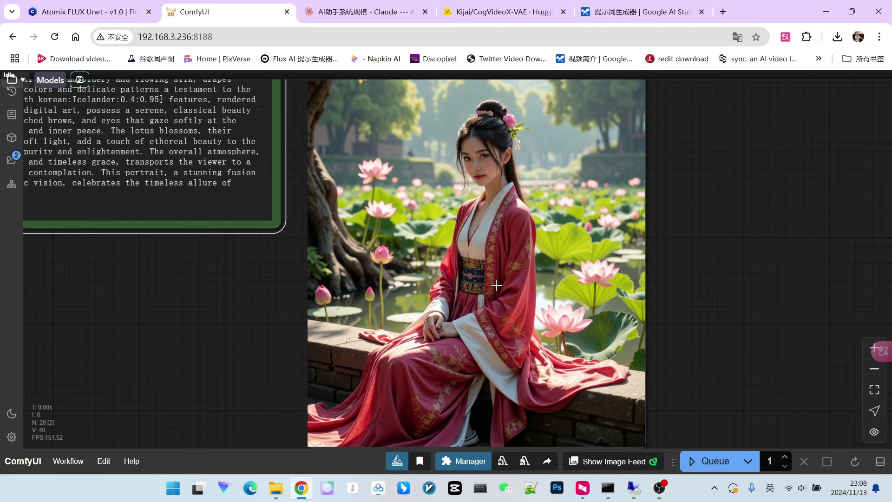
{"action": "scroll", "coordinate": [483, 286], "scroll_direction": "up", "scroll_amount": 1}
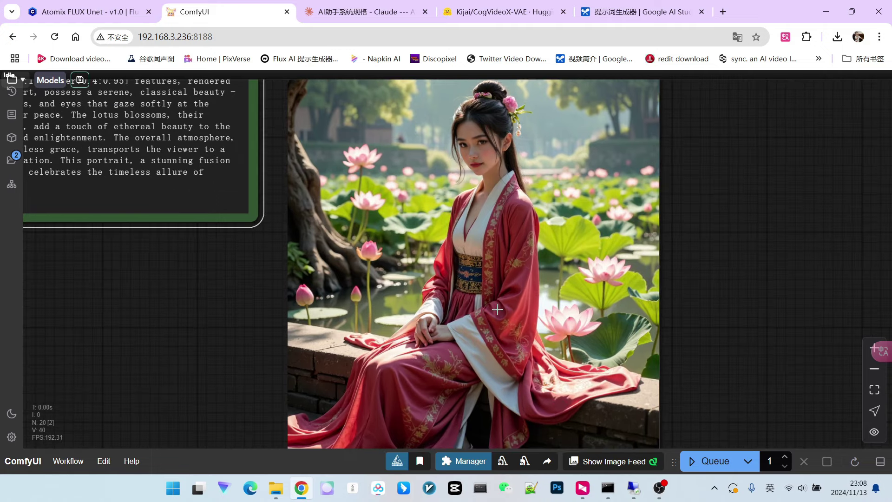
{"action": "scroll", "coordinate": [321, 369], "scroll_direction": "down", "scroll_amount": 1}
{"action": "scroll", "coordinate": [320, 368], "scroll_direction": "up", "scroll_amount": 3}
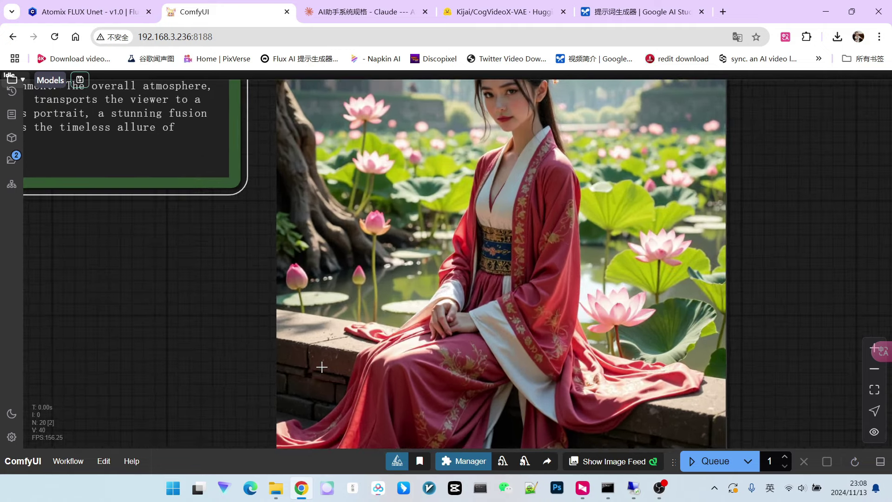
{"action": "scroll", "coordinate": [322, 367], "scroll_direction": "down", "scroll_amount": 5}
{"action": "scroll", "coordinate": [354, 270], "scroll_direction": "up", "scroll_amount": 2}
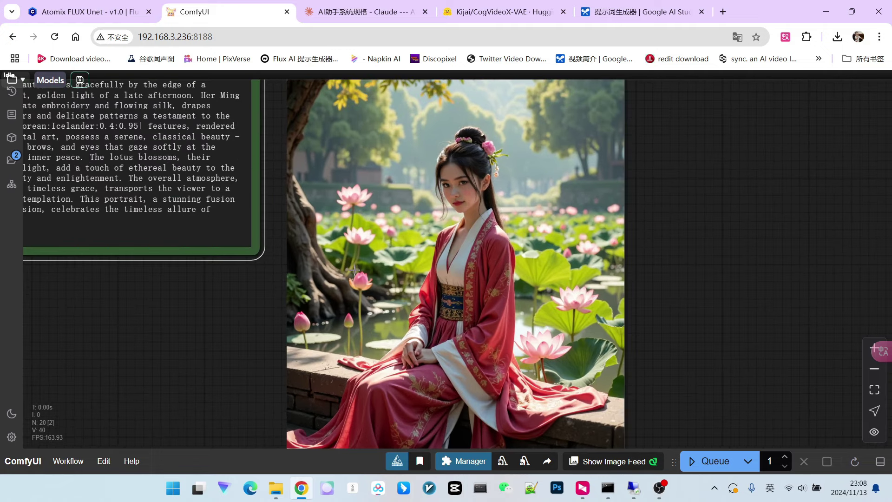
Step: Examine the whole red-robed lotus pond picture beside its positive prompt, checking the woman's face and robe up close
{"action": "scroll", "coordinate": [388, 166], "scroll_direction": "down", "scroll_amount": 3}
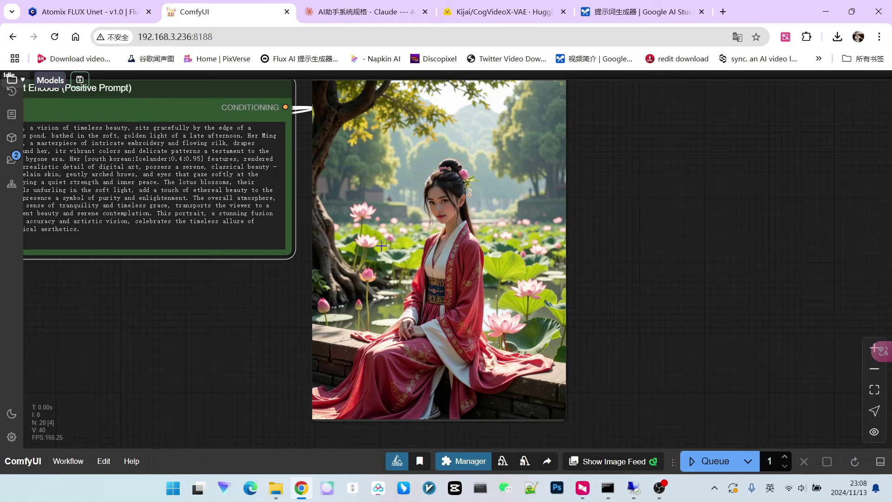
{"action": "scroll", "coordinate": [488, 214], "scroll_direction": "down", "scroll_amount": 2}
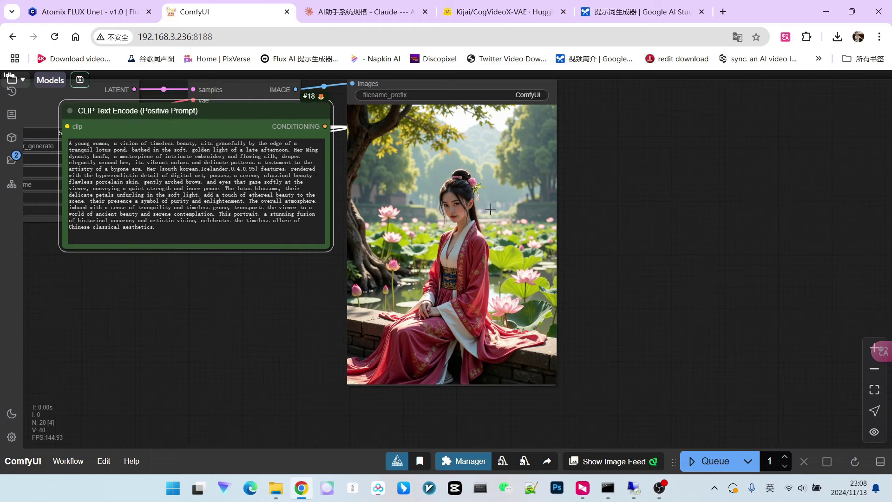
{"action": "scroll", "coordinate": [625, 204], "scroll_direction": "up", "scroll_amount": 2}
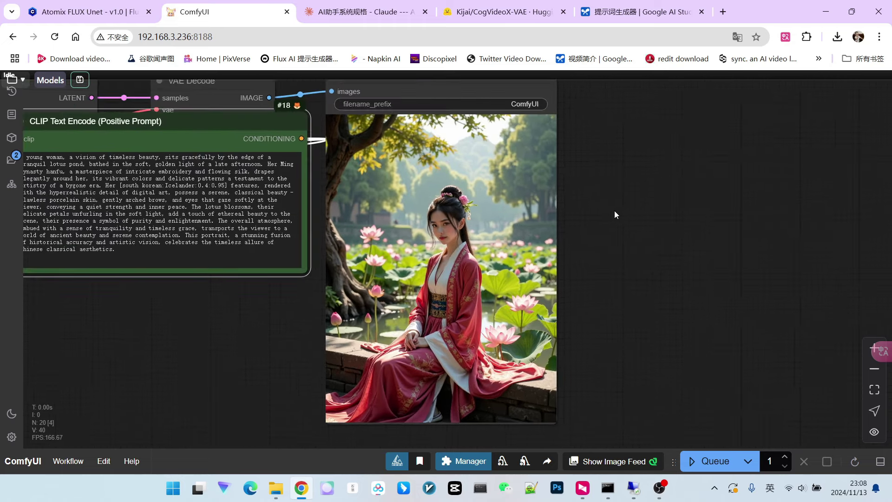
{"action": "scroll", "coordinate": [614, 211], "scroll_direction": "up", "scroll_amount": 15}
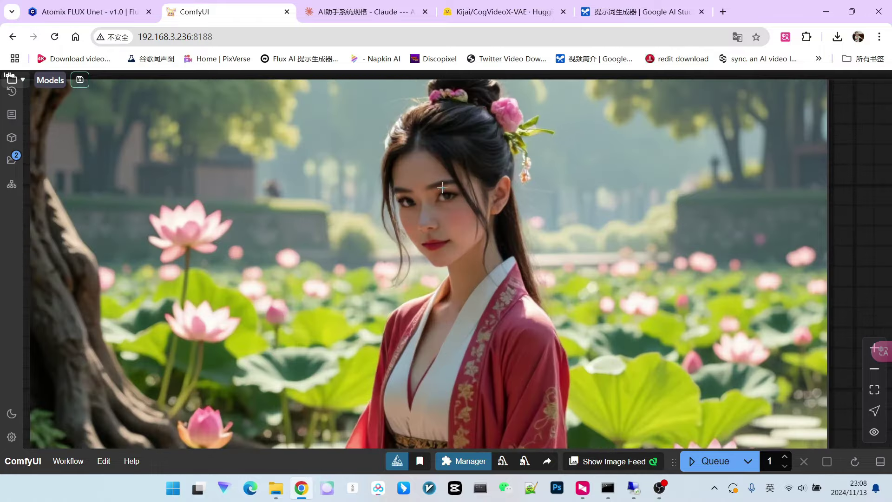
{"action": "scroll", "coordinate": [443, 188], "scroll_direction": "down", "scroll_amount": 5}
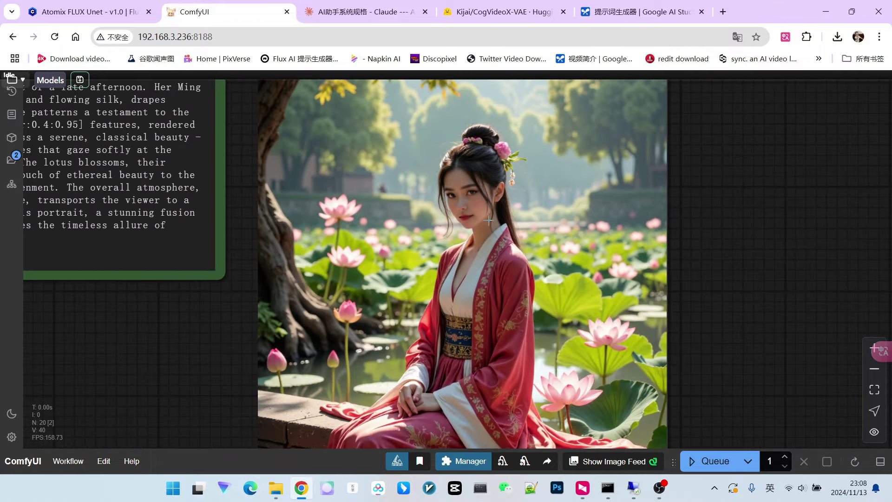
{"action": "scroll", "coordinate": [479, 358], "scroll_direction": "up", "scroll_amount": 2}
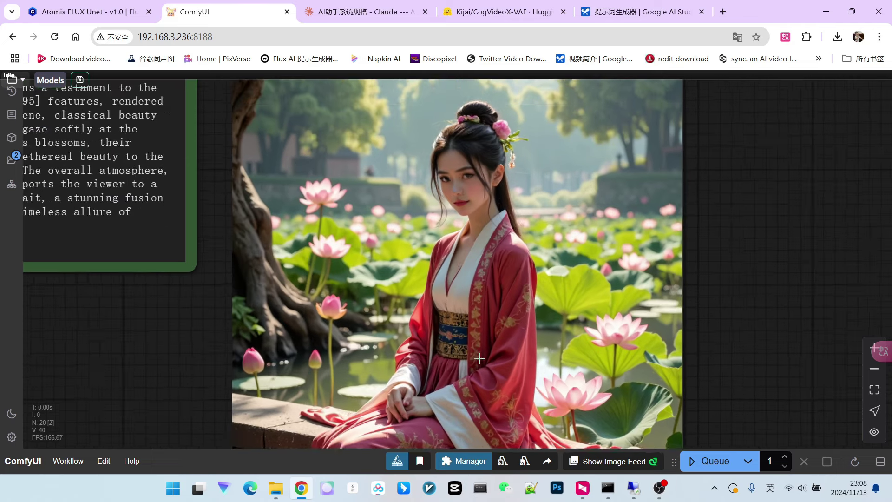
{"action": "scroll", "coordinate": [520, 297], "scroll_direction": "down", "scroll_amount": 5}
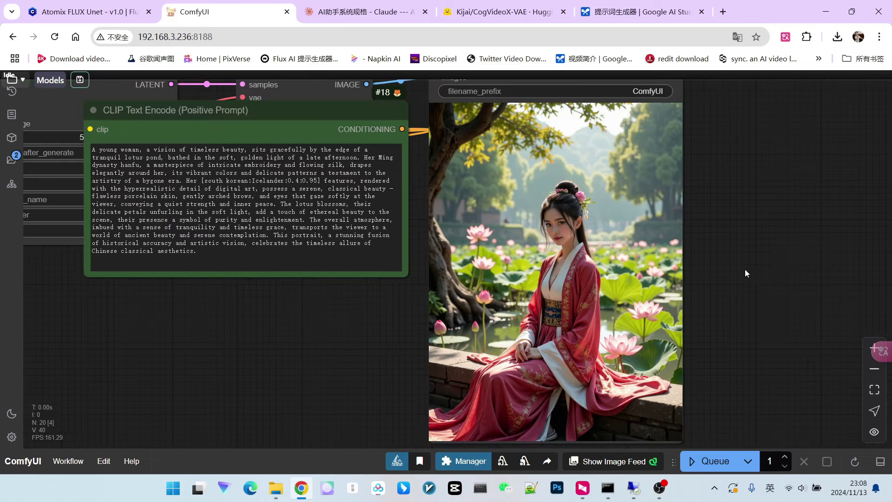
{"action": "left_click_drag", "start_coordinate": [746, 269], "coordinate": [687, 255]}
{"action": "scroll", "coordinate": [687, 255], "scroll_direction": "down", "scroll_amount": 1}
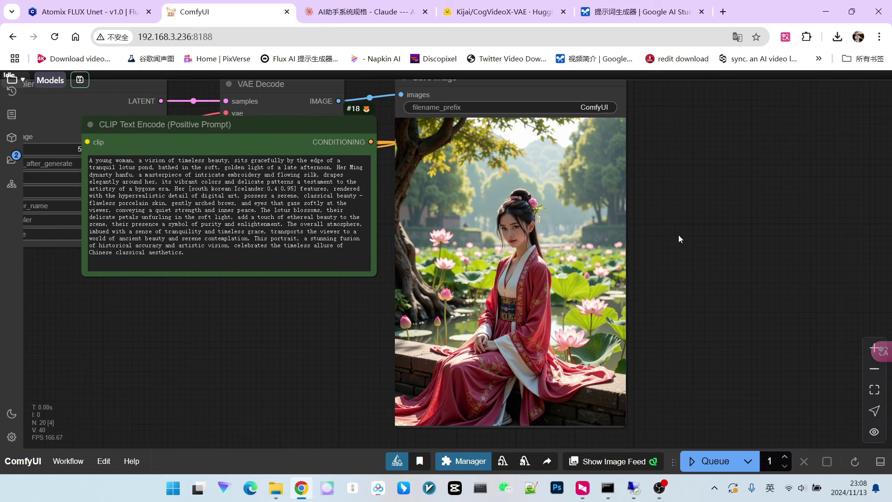
Step: Open the queue history, load the workflow of the lotus pond picture with the beige robe, and inspect the image
{"action": "left_click", "coordinate": [15, 101]}
{"action": "left_click_drag", "start_coordinate": [369, 279], "coordinate": [233, 276]}
{"action": "scroll", "coordinate": [288, 262], "scroll_direction": "up", "scroll_amount": 2}
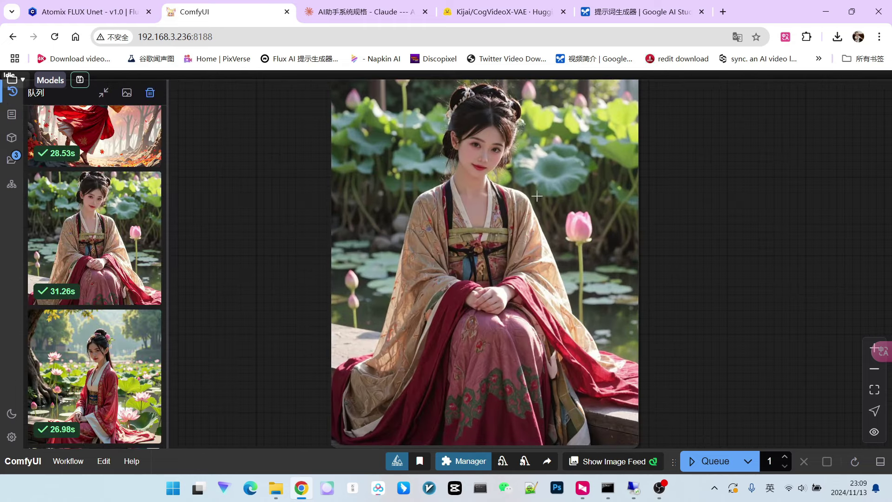
{"action": "scroll", "coordinate": [505, 233], "scroll_direction": "down", "scroll_amount": 2}
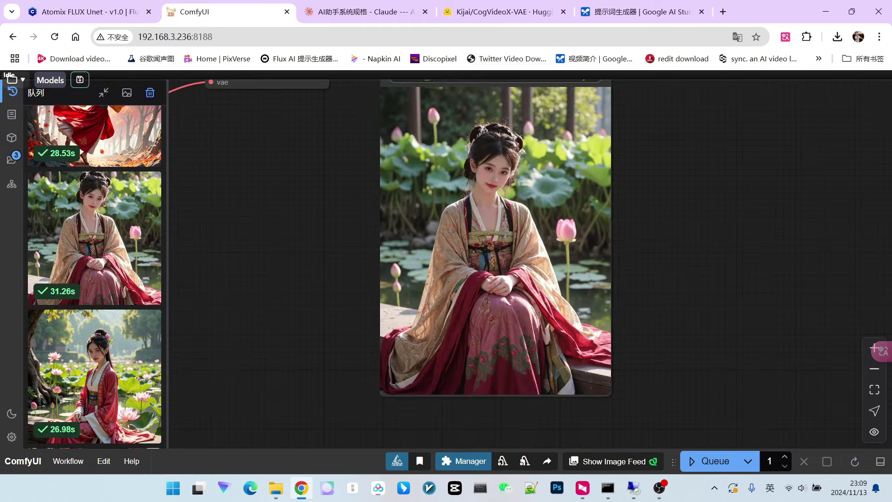
{"action": "scroll", "coordinate": [501, 232], "scroll_direction": "up", "scroll_amount": 2}
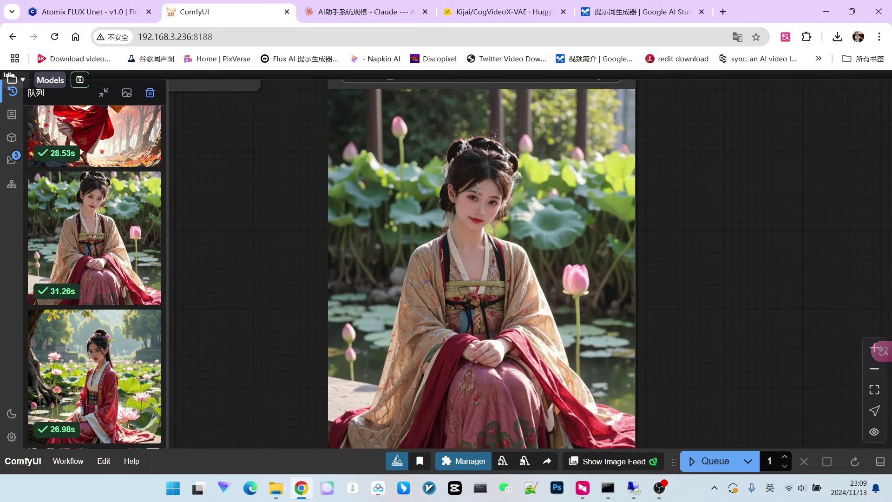
{"action": "scroll", "coordinate": [497, 223], "scroll_direction": "down", "scroll_amount": 1}
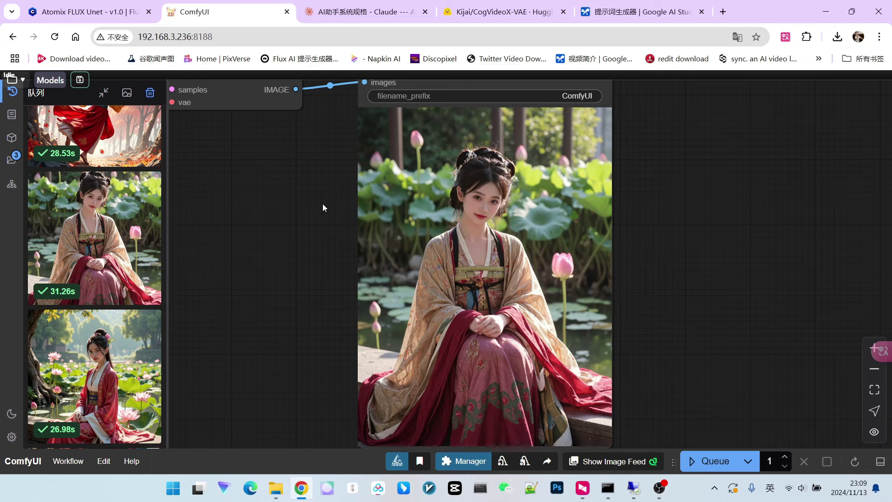
Step: Load the queued result of the girl running through the red maple forest and inspect the picture
{"action": "scroll", "coordinate": [451, 168], "scroll_direction": "up", "scroll_amount": 1}
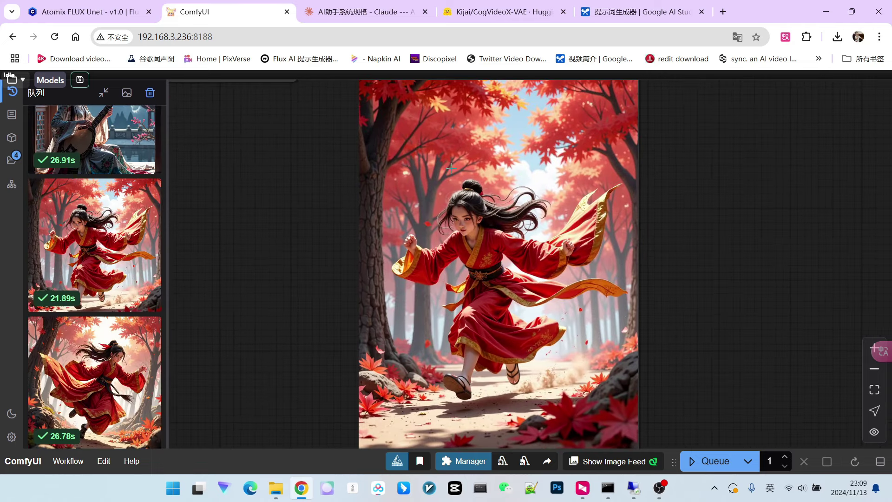
{"action": "scroll", "coordinate": [562, 317], "scroll_direction": "up", "scroll_amount": 1}
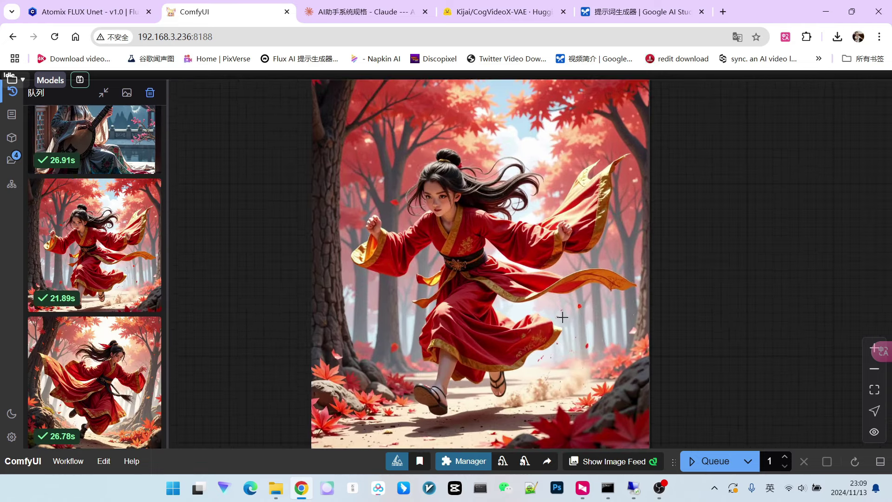
{"action": "scroll", "coordinate": [562, 317], "scroll_direction": "down", "scroll_amount": 1}
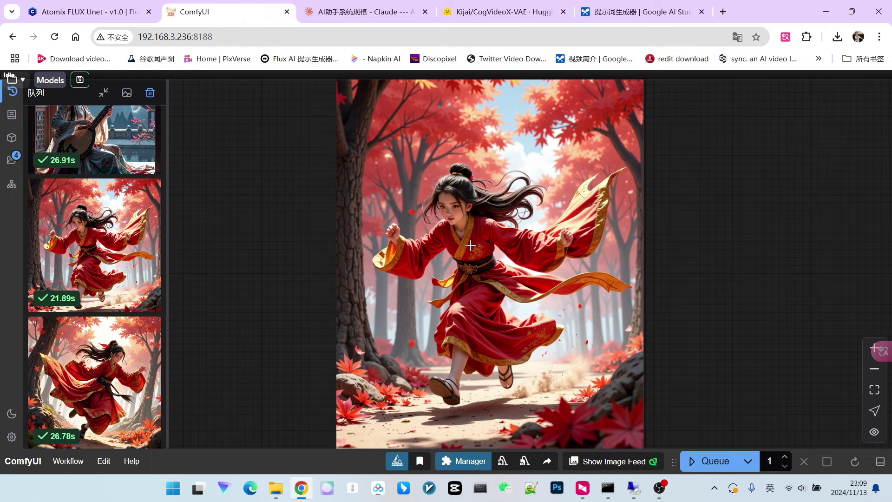
Step: Reread the 秋枫追影 prompt in the Claude chat, highlighting the Song hanfu and red maple forest phrases
{"action": "left_click", "coordinate": [360, 13]}
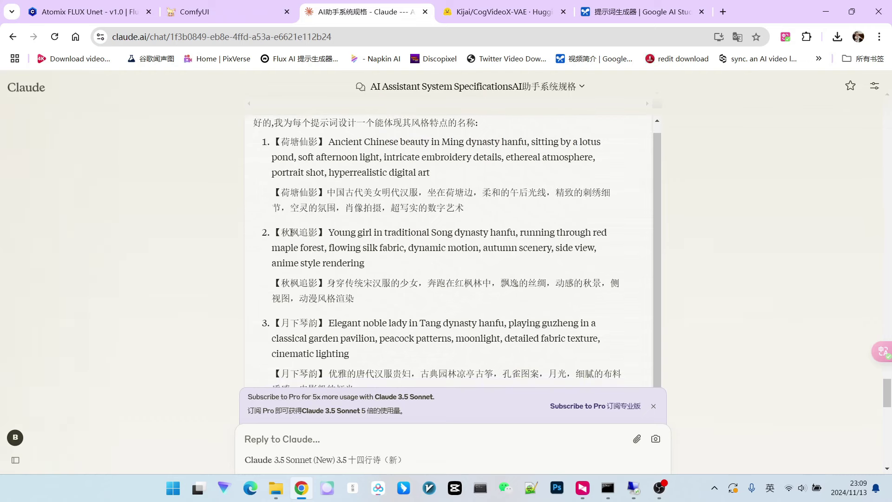
{"action": "scroll", "coordinate": [213, 232], "scroll_direction": "down", "scroll_amount": 1}
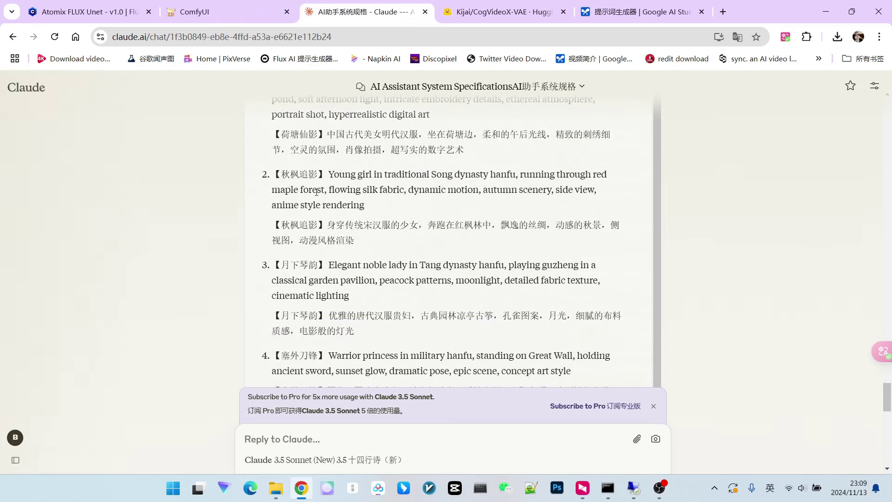
{"action": "left_click_drag", "start_coordinate": [281, 172], "coordinate": [319, 175]}
{"action": "left_click", "coordinate": [334, 227]}
{"action": "left_click_drag", "start_coordinate": [334, 227], "coordinate": [354, 226]}
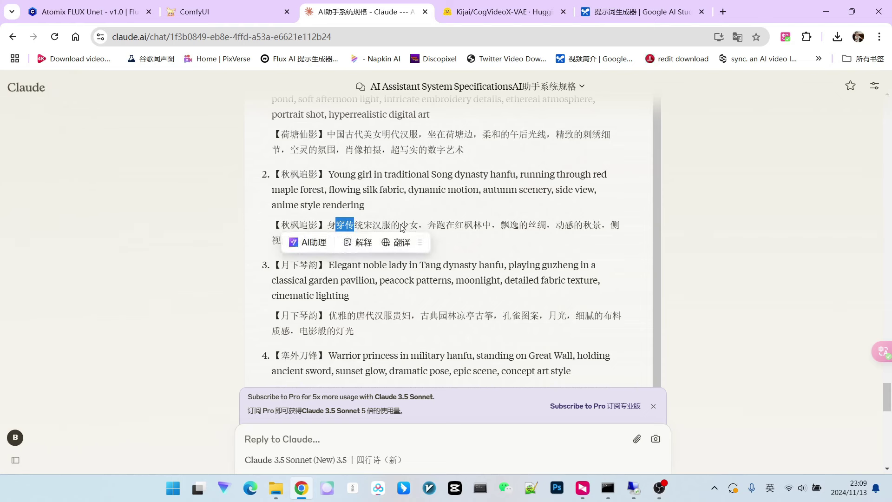
{"action": "left_click_drag", "start_coordinate": [427, 227], "coordinate": [473, 226]}
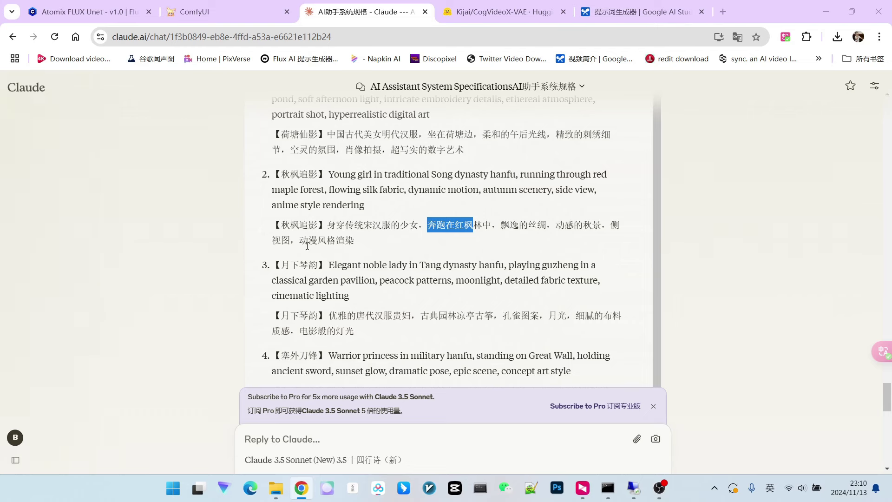
Step: Switch back to ComfyUI, load the workflow of the moonlit lute player from the queue history, and inspect its picture
{"action": "left_click", "coordinate": [223, 12]}
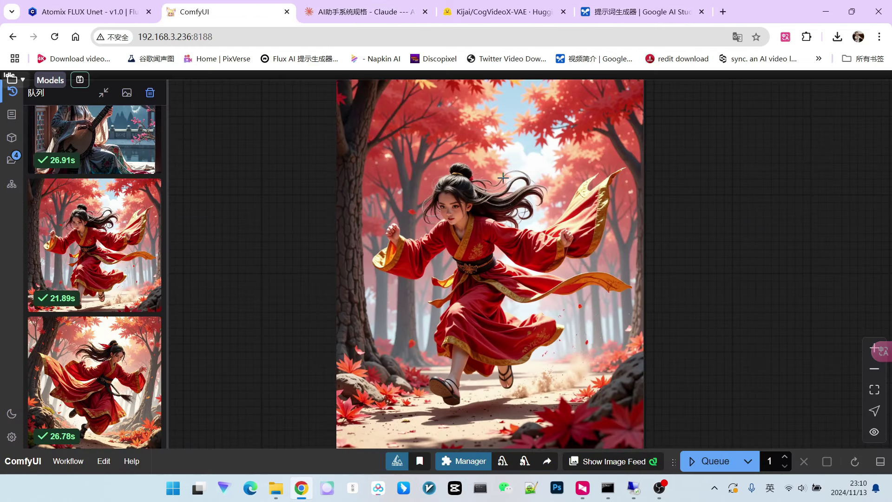
{"action": "scroll", "coordinate": [135, 155], "scroll_direction": "up", "scroll_amount": 1}
{"action": "right_click", "coordinate": [133, 156]}
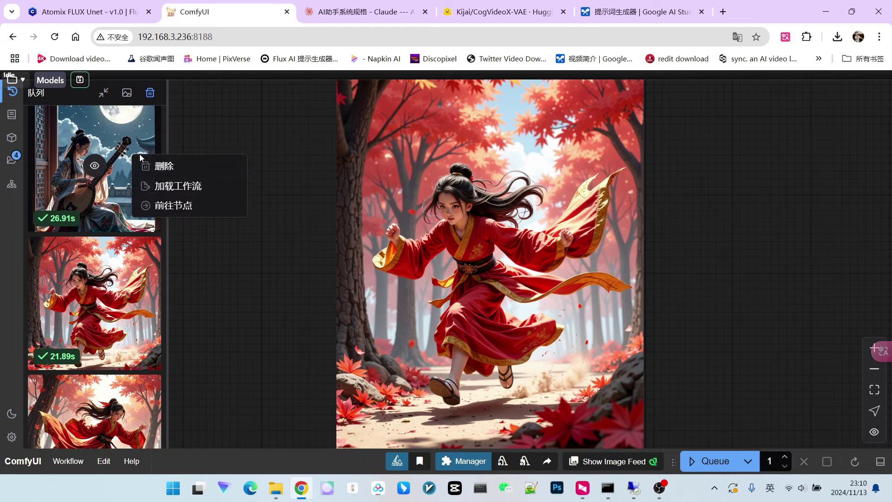
{"action": "left_click", "coordinate": [206, 193]}
{"action": "scroll", "coordinate": [314, 206], "scroll_direction": "up", "scroll_amount": 5}
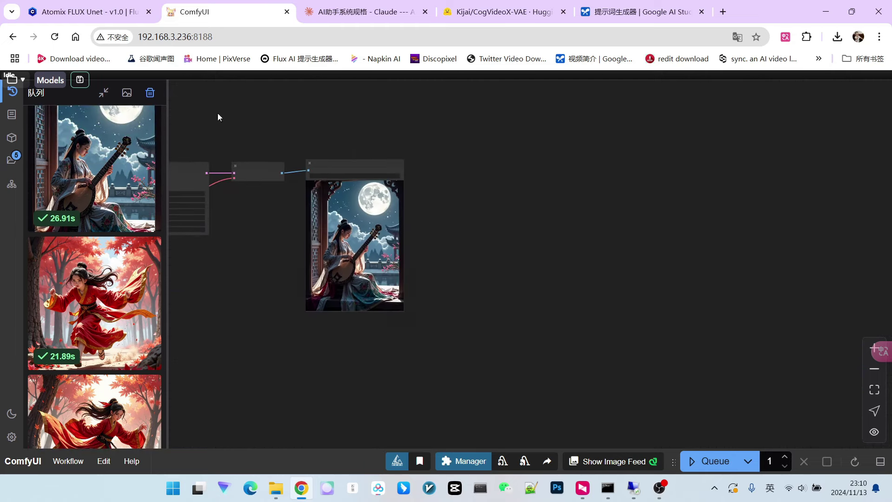
{"action": "scroll", "coordinate": [314, 206], "scroll_direction": "up", "scroll_amount": 4}
{"action": "left_click_drag", "start_coordinate": [238, 226], "coordinate": [283, 187]}
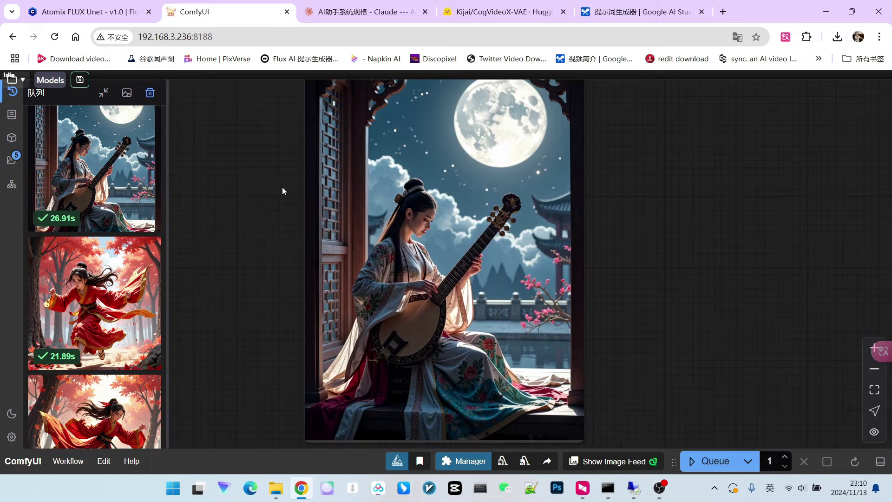
{"action": "scroll", "coordinate": [568, 199], "scroll_direction": "down", "scroll_amount": 2}
{"action": "left_click_drag", "start_coordinate": [612, 177], "coordinate": [611, 207]}
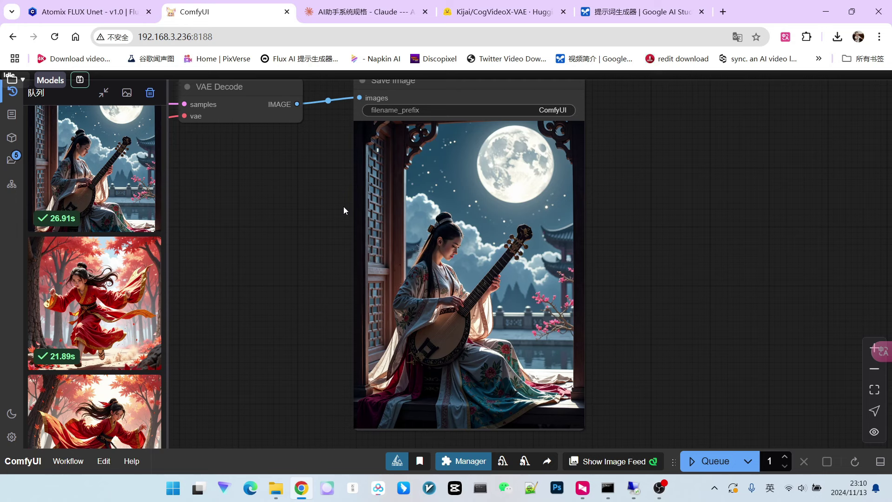
Step: Reread the 月下琴韵 description in the Claude chat, highlighting its Tang hanfu, classical garden, peacock pattern and cinematic lighting phrases
{"action": "left_click", "coordinate": [363, 12]}
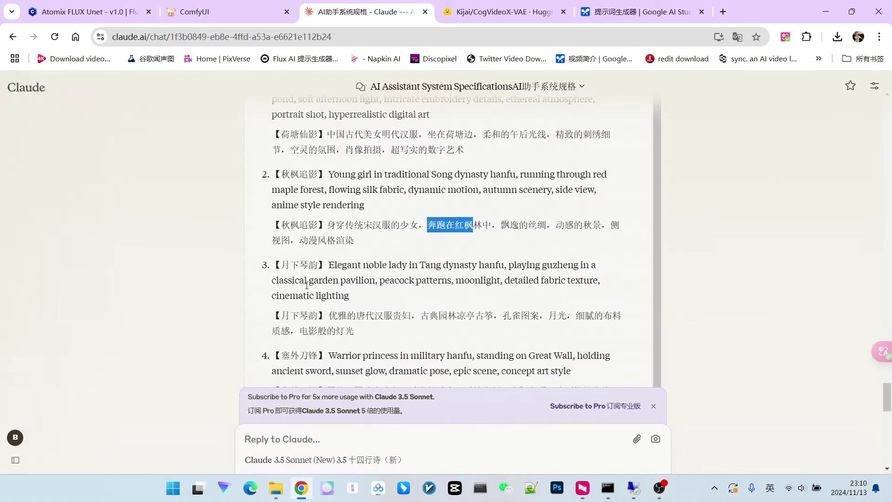
{"action": "left_click_drag", "start_coordinate": [329, 316], "coordinate": [365, 316]}
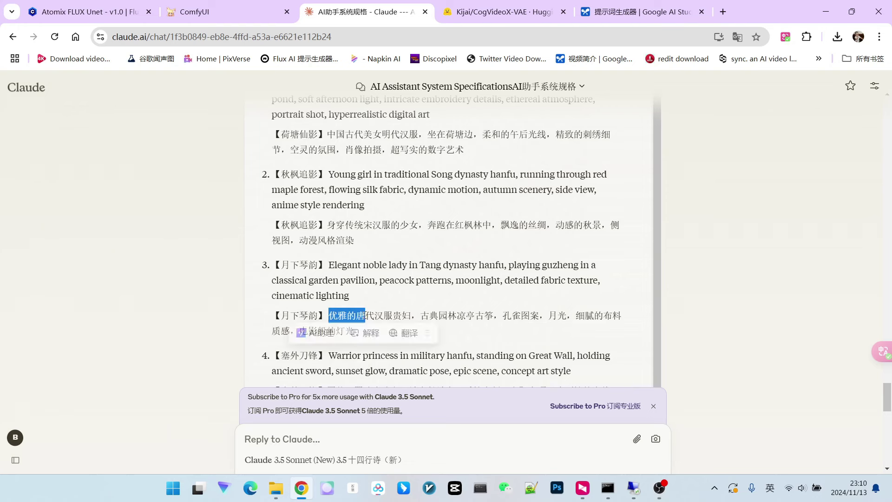
{"action": "left_click", "coordinate": [406, 315]}
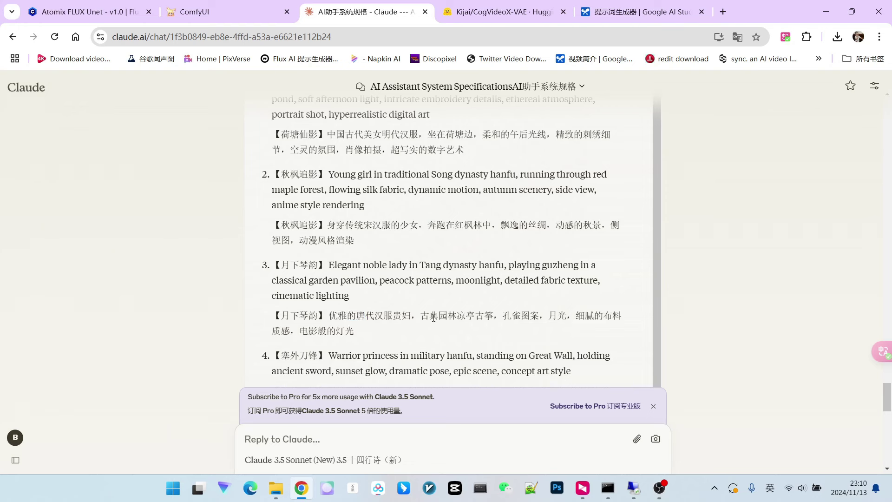
{"action": "left_click_drag", "start_coordinate": [433, 318], "coordinate": [449, 317]}
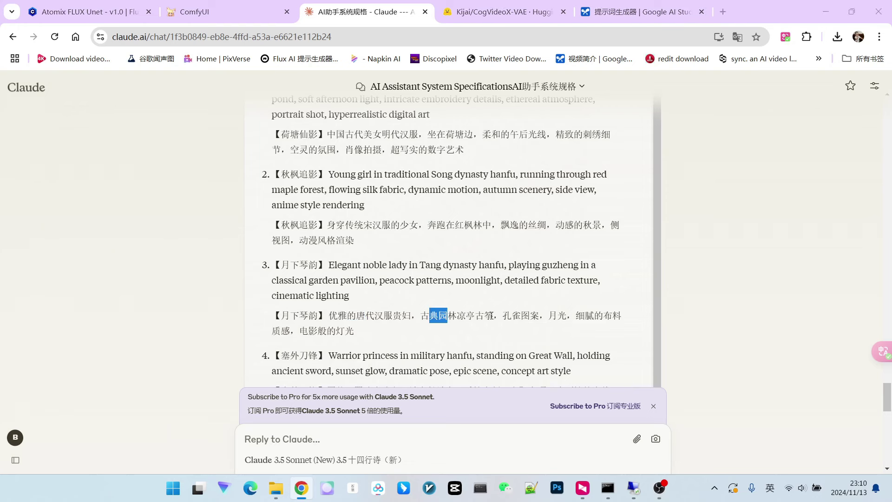
{"action": "left_click_drag", "start_coordinate": [524, 316], "coordinate": [532, 316]}
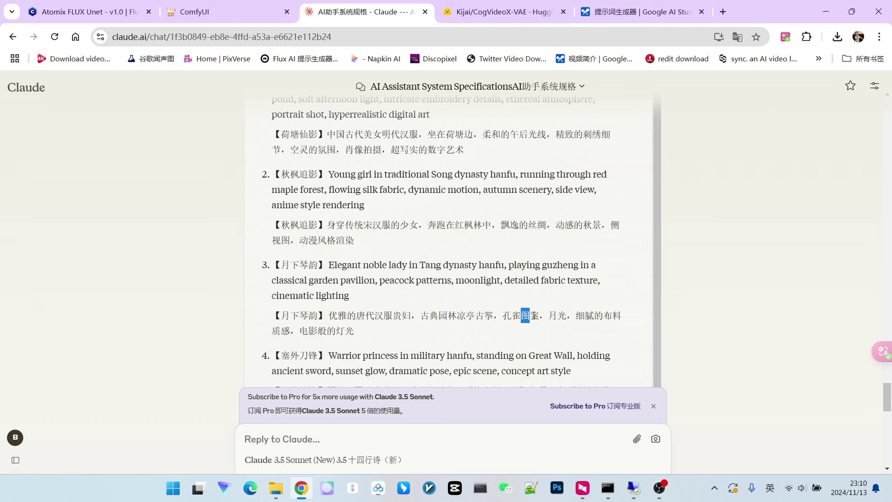
{"action": "left_click_drag", "start_coordinate": [310, 330], "coordinate": [327, 331]}
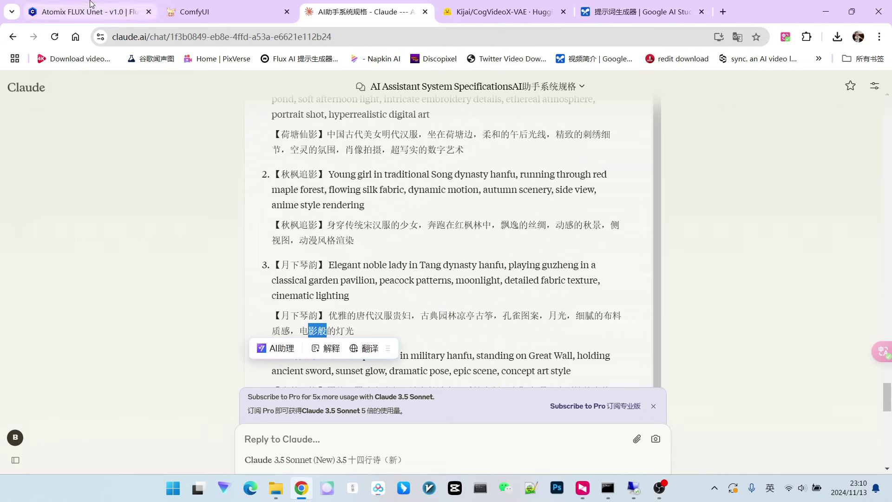
Step: Return to ComfyUI and check the moonlit lute picture against the 月下琴韵 description
{"action": "left_click", "coordinate": [204, 12]}
{"action": "scroll", "coordinate": [606, 318], "scroll_direction": "up", "scroll_amount": 1}
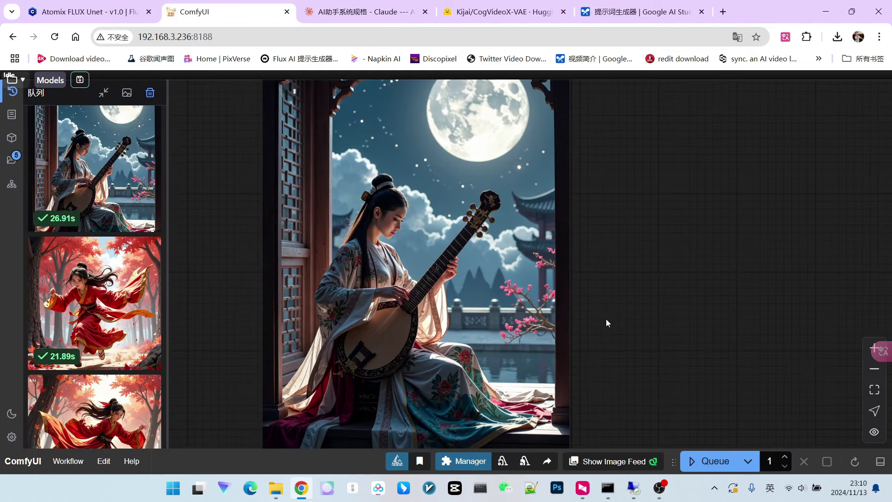
{"action": "scroll", "coordinate": [606, 313], "scroll_direction": "down", "scroll_amount": 3}
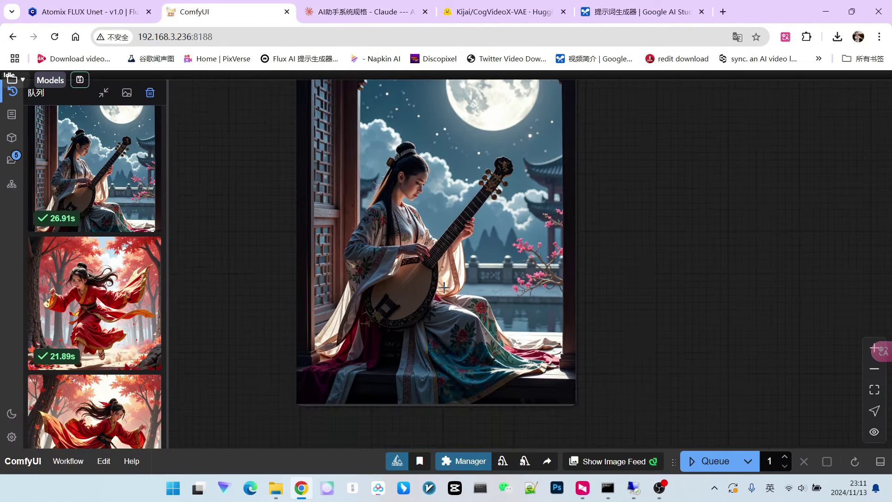
{"action": "scroll", "coordinate": [609, 241], "scroll_direction": "down", "scroll_amount": 2}
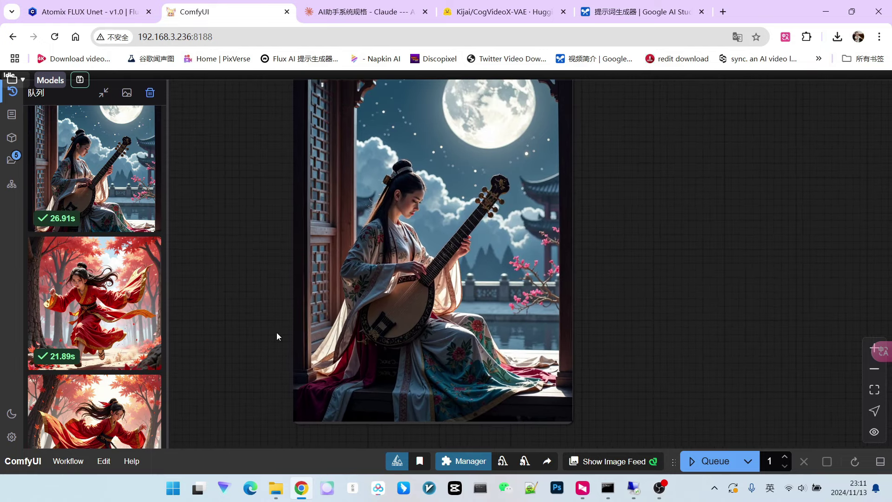
Step: Load the workflow of the musician in the teal floral hanfu from the queue history
{"action": "scroll", "coordinate": [114, 234], "scroll_direction": "up", "scroll_amount": 5}
{"action": "right_click", "coordinate": [114, 223]}
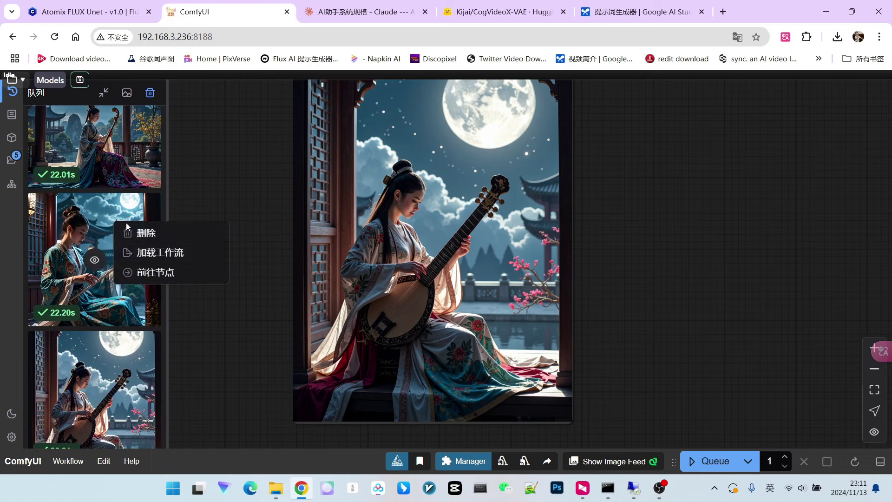
{"action": "left_click", "coordinate": [157, 255]}
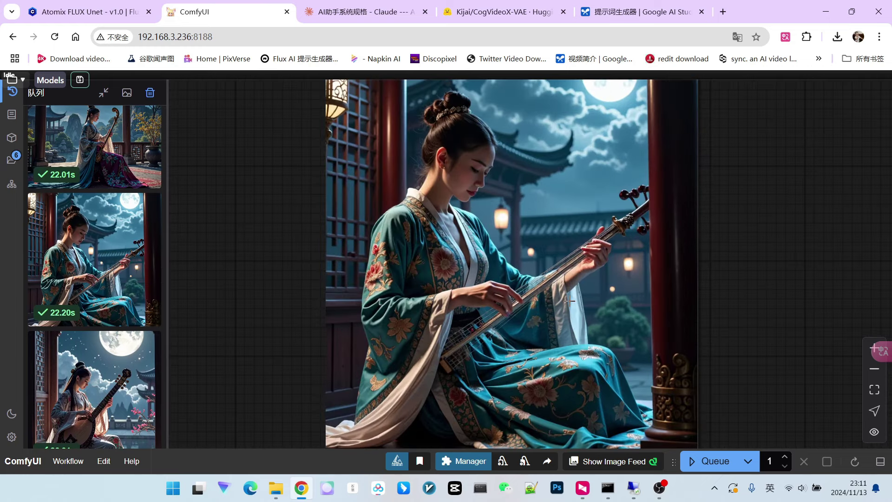
Step: Load the workflow of the lute player seated in the moonlit pavilion from the queue history and inspect its picture
{"action": "scroll", "coordinate": [570, 321], "scroll_direction": "down", "scroll_amount": 3}
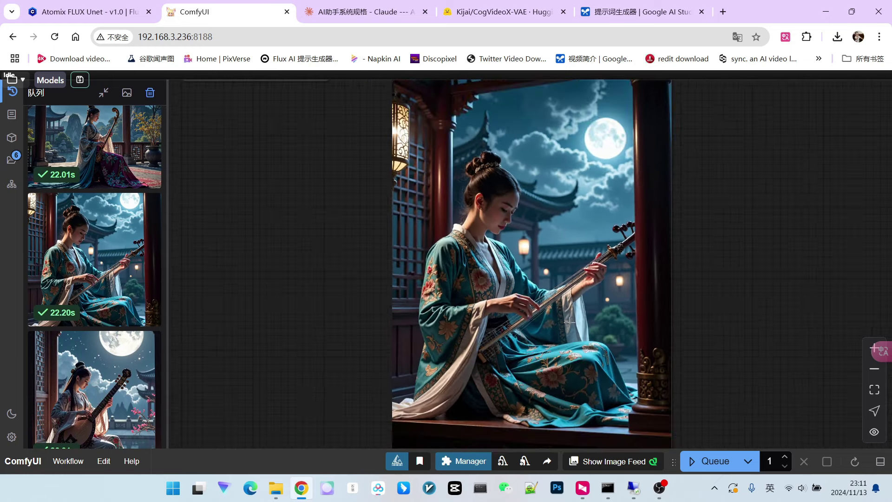
{"action": "scroll", "coordinate": [119, 247], "scroll_direction": "up", "scroll_amount": 2}
{"action": "right_click", "coordinate": [107, 207]}
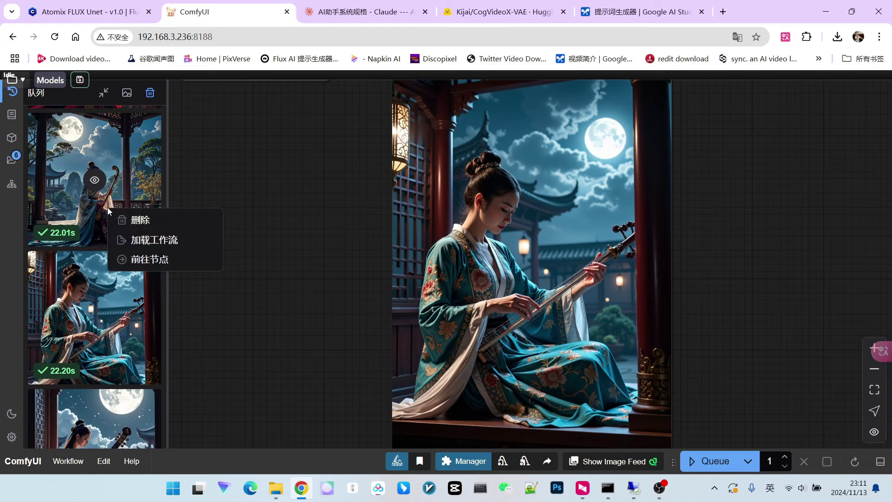
{"action": "left_click", "coordinate": [146, 241]}
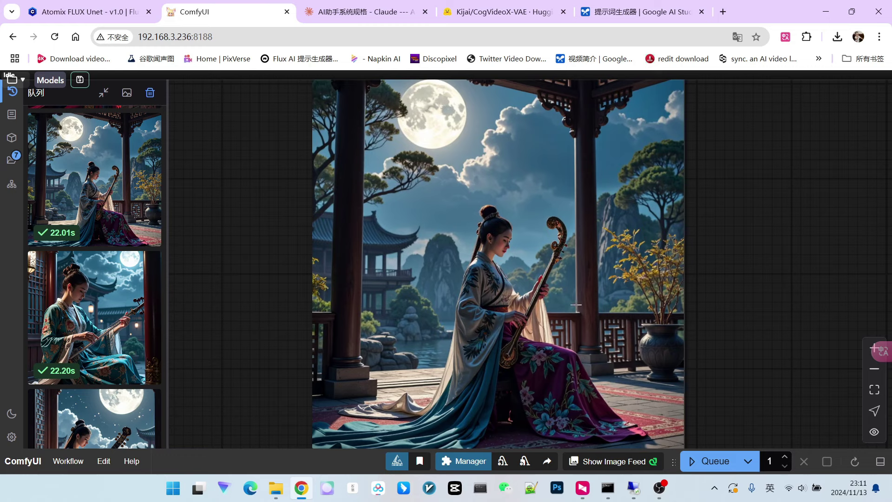
{"action": "scroll", "coordinate": [112, 232], "scroll_direction": "up", "scroll_amount": 2}
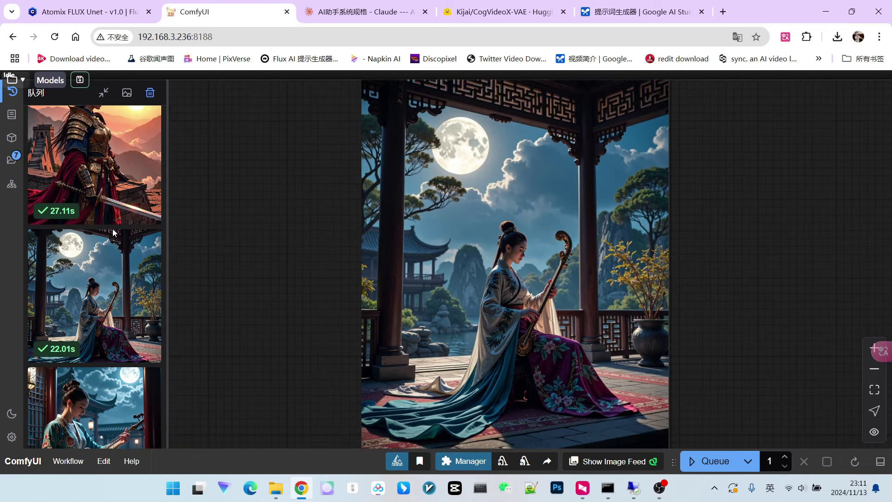
{"action": "scroll", "coordinate": [113, 232], "scroll_direction": "down", "scroll_amount": 2}
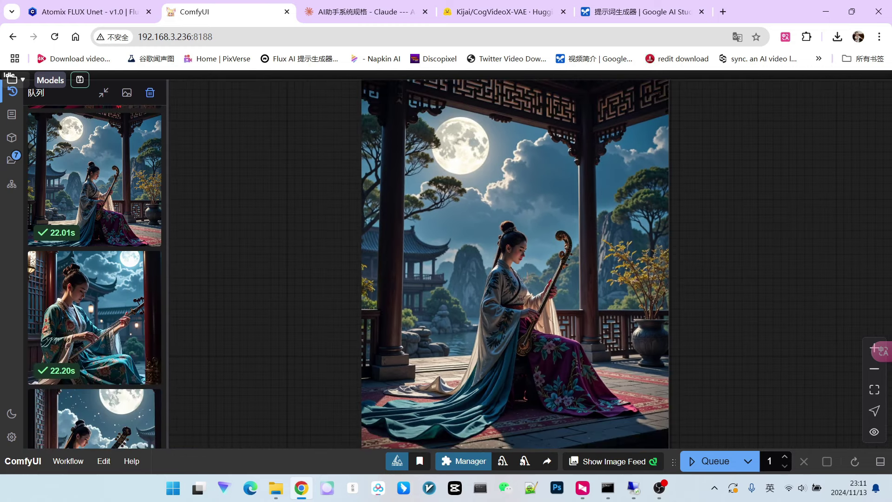
Step: Load the workflow of the armoured warrior standing beside the Great Wall at sunset from the queue history
{"action": "scroll", "coordinate": [125, 186], "scroll_direction": "up", "scroll_amount": 7}
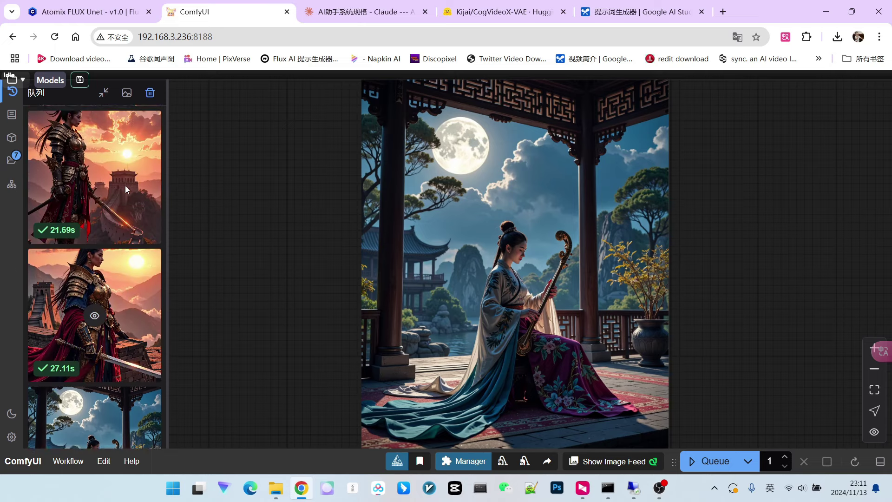
{"action": "right_click", "coordinate": [127, 252]}
{"action": "left_click", "coordinate": [200, 282]}
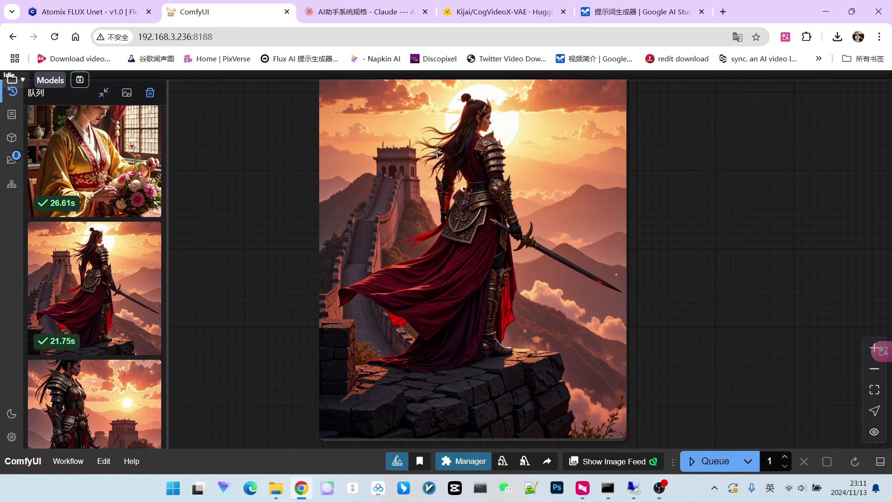
Step: Switch to the Claude chat and reread the 塞外刀锋 description, highlighting its military attire, Great Wall and epic scene phrases
{"action": "left_click", "coordinate": [365, 13]}
{"action": "scroll", "coordinate": [343, 260], "scroll_direction": "down", "scroll_amount": 1}
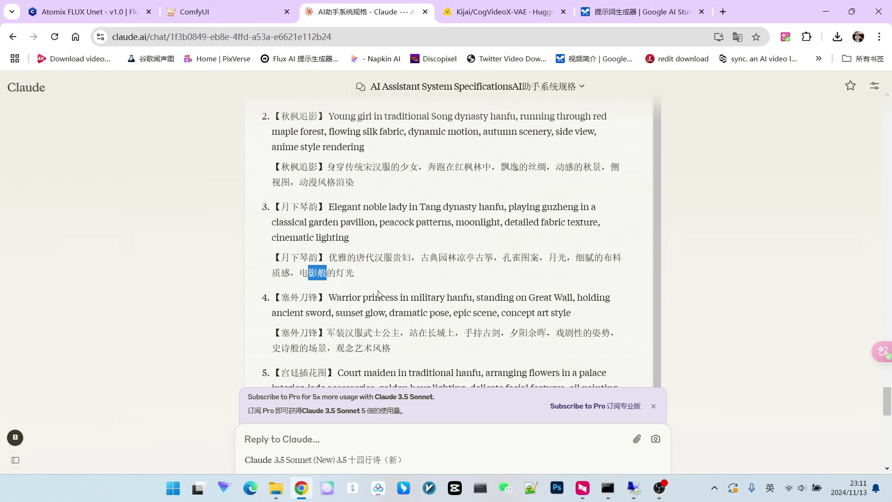
{"action": "left_click", "coordinate": [369, 333]}
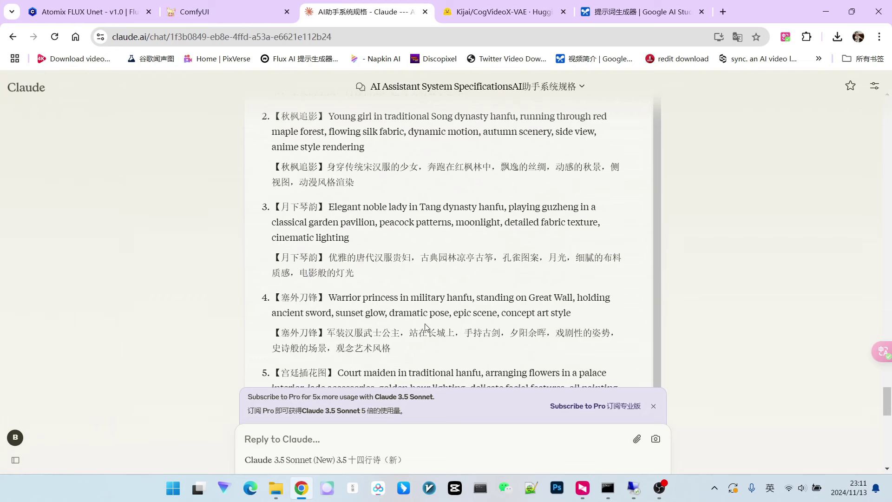
{"action": "double_click", "coordinate": [332, 333]}
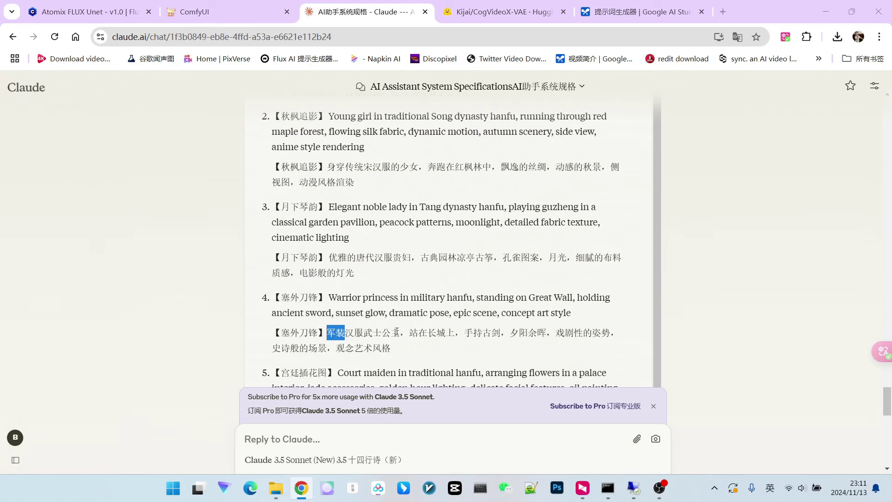
{"action": "left_click", "coordinate": [425, 332]}
{"action": "double_click", "coordinate": [436, 333]}
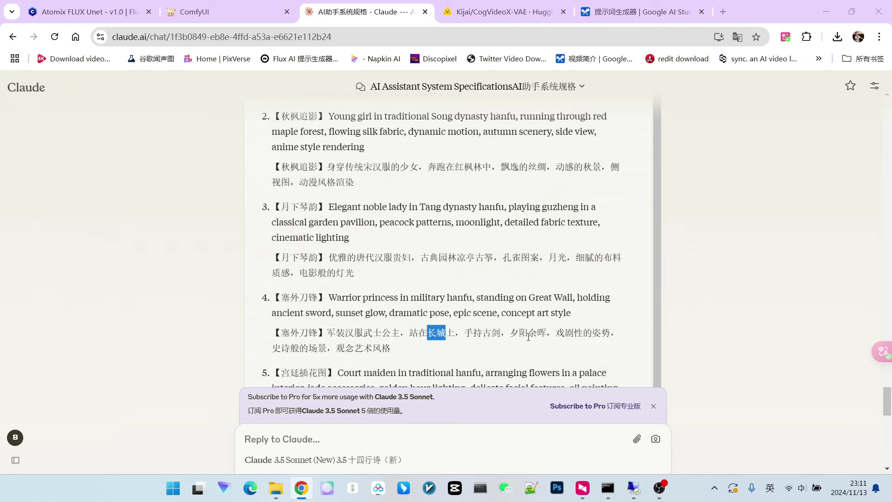
{"action": "double_click", "coordinate": [284, 347]}
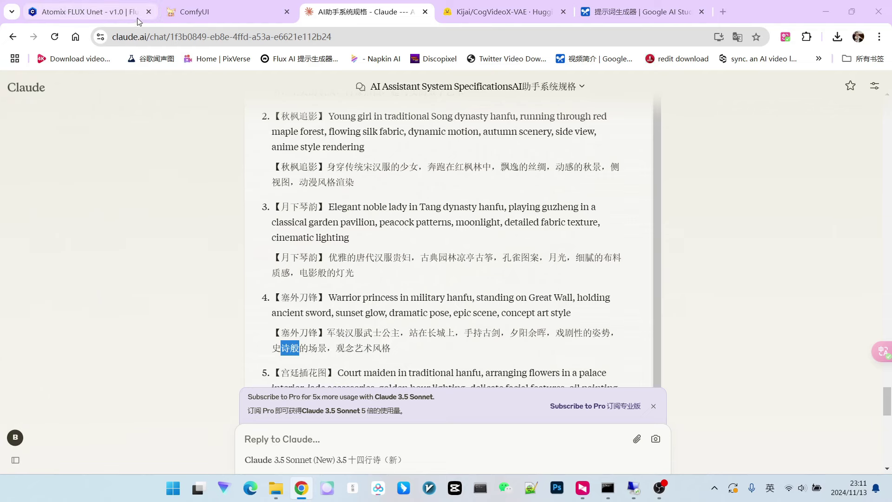
Step: Return to ComfyUI and check the Great Wall warrior picture against the 塞外刀锋 description
{"action": "left_click", "coordinate": [193, 17]}
{"action": "scroll", "coordinate": [299, 198], "scroll_direction": "down", "scroll_amount": 2}
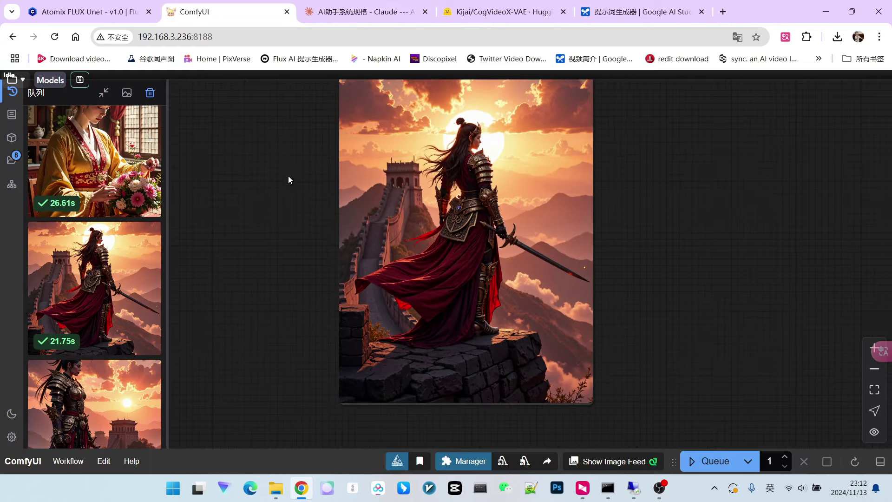
{"action": "left_click_drag", "start_coordinate": [289, 175], "coordinate": [286, 197]}
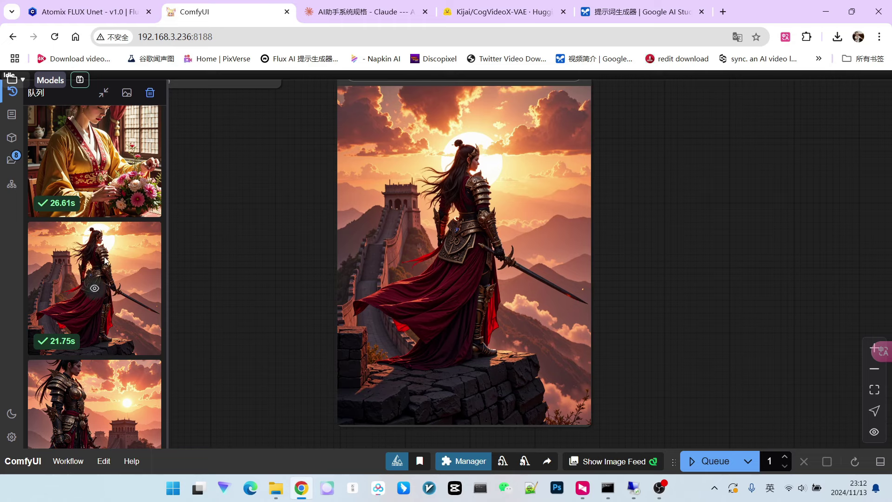
Step: Load the workflow of the woman in teal hanfu arranging flowers from the queue history and inspect its picture
{"action": "scroll", "coordinate": [633, 274], "scroll_direction": "up", "scroll_amount": 2}
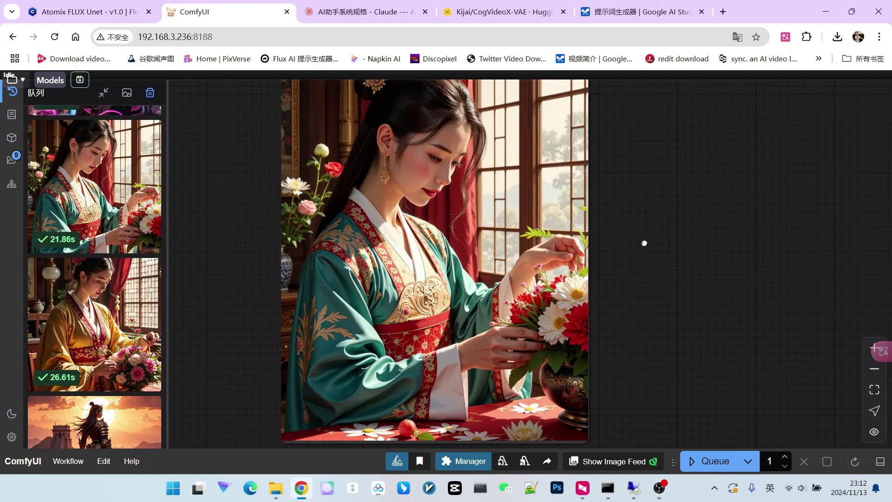
{"action": "mouse_move", "coordinate": [644, 243]}
{"action": "left_mouse_down"}
{"action": "mouse_move", "coordinate": [645, 257]}
{"action": "mouse_move", "coordinate": [651, 250]}
{"action": "left_mouse_up"}
{"action": "scroll", "coordinate": [650, 241], "scroll_direction": "down", "scroll_amount": 2}
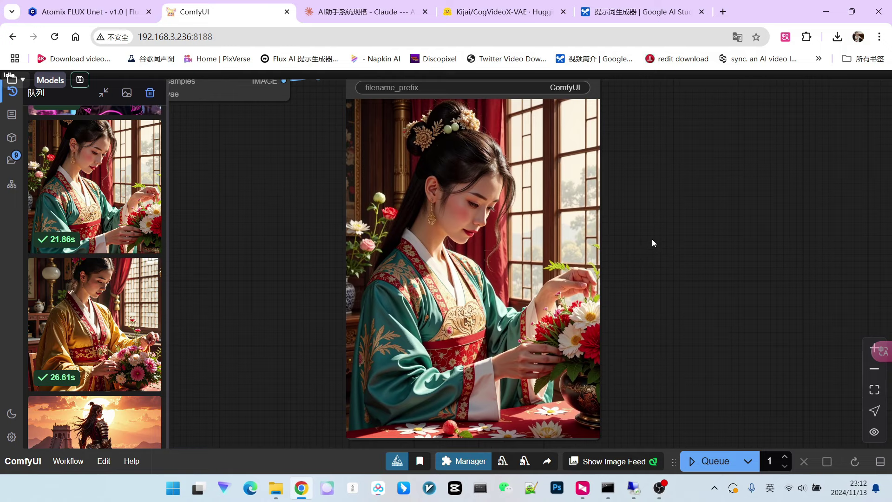
{"action": "scroll", "coordinate": [464, 198], "scroll_direction": "up", "scroll_amount": 4}
{"action": "scroll", "coordinate": [464, 199], "scroll_direction": "down", "scroll_amount": 4}
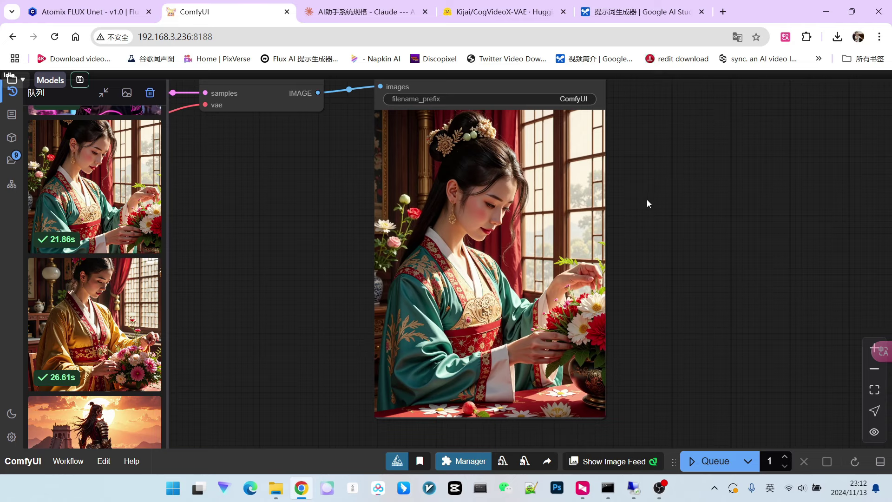
{"action": "left_click_drag", "start_coordinate": [647, 199], "coordinate": [639, 202]}
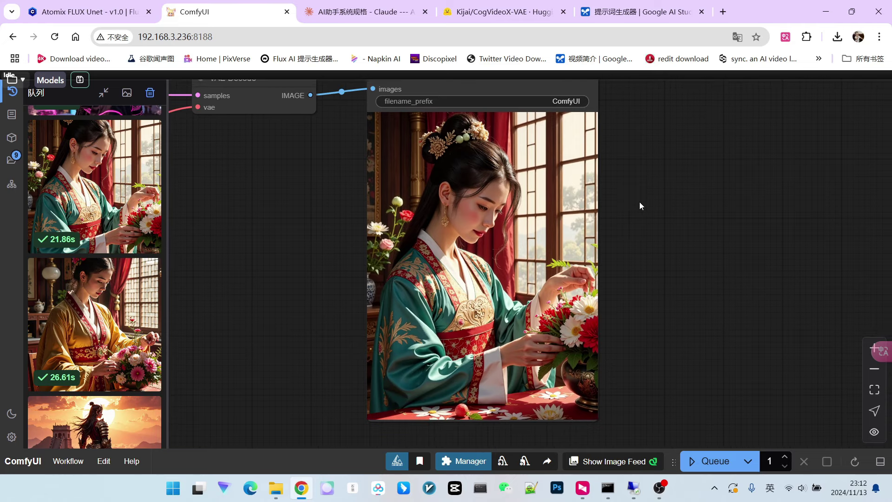
Step: Switch to the Claude chat, dismiss the Pro subscription banner, and reread the 宫廷插花图 description, highlighting its court maiden phrase
{"action": "left_click", "coordinate": [362, 12]}
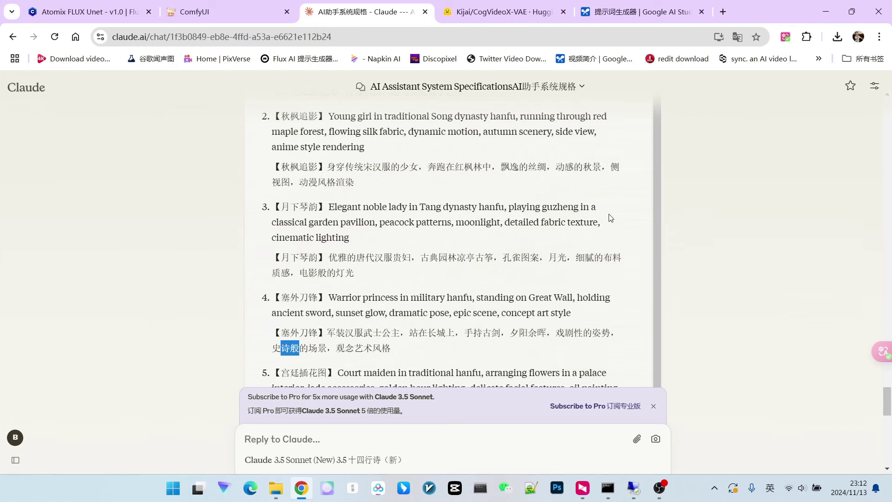
{"action": "left_click", "coordinate": [653, 406]}
{"action": "scroll", "coordinate": [465, 325], "scroll_direction": "down", "scroll_amount": 3}
{"action": "left_click_drag", "start_coordinate": [338, 307], "coordinate": [368, 305]}
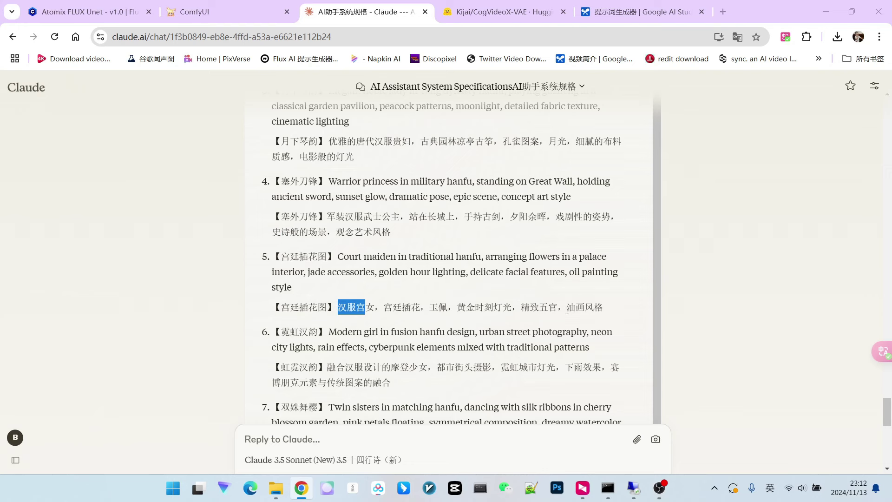
Step: Return to ComfyUI and examine the flower-arranging picture's hair ornaments, face and palace interior against the 宫廷插花图 description
{"action": "left_click", "coordinate": [203, 13]}
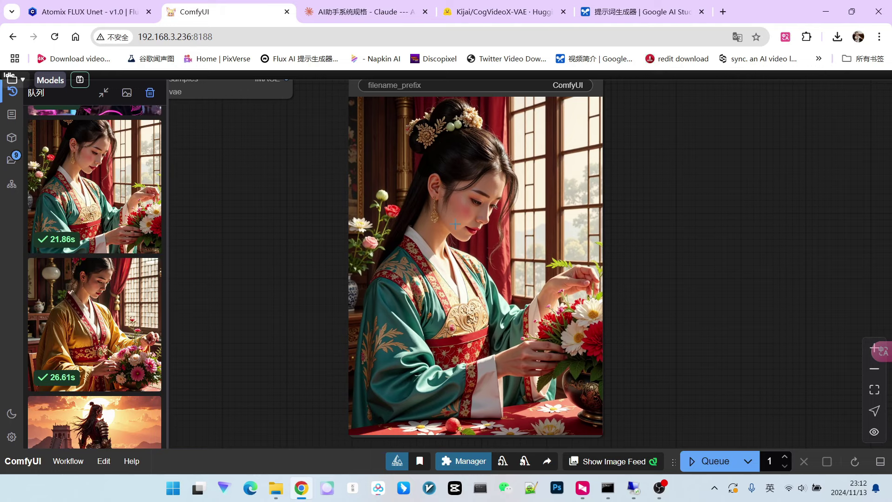
{"action": "scroll", "coordinate": [455, 221], "scroll_direction": "up", "scroll_amount": 1}
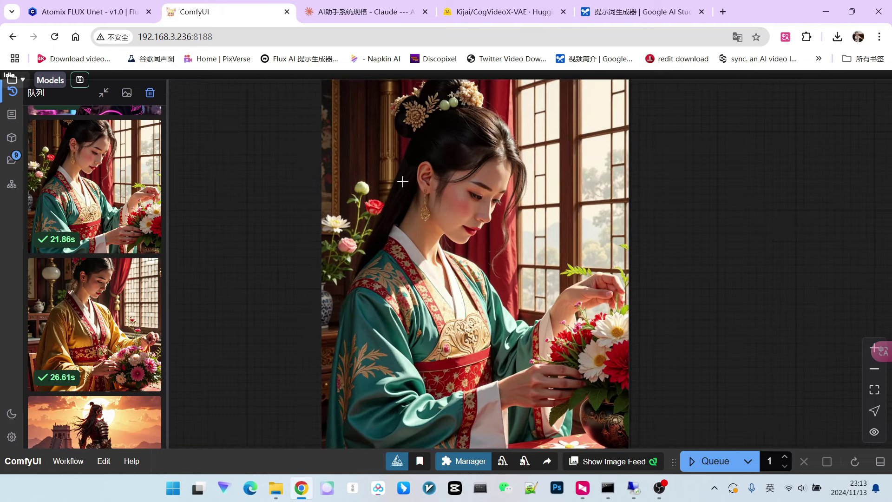
{"action": "scroll", "coordinate": [385, 135], "scroll_direction": "up", "scroll_amount": 5}
{"action": "scroll", "coordinate": [418, 223], "scroll_direction": "down", "scroll_amount": 6}
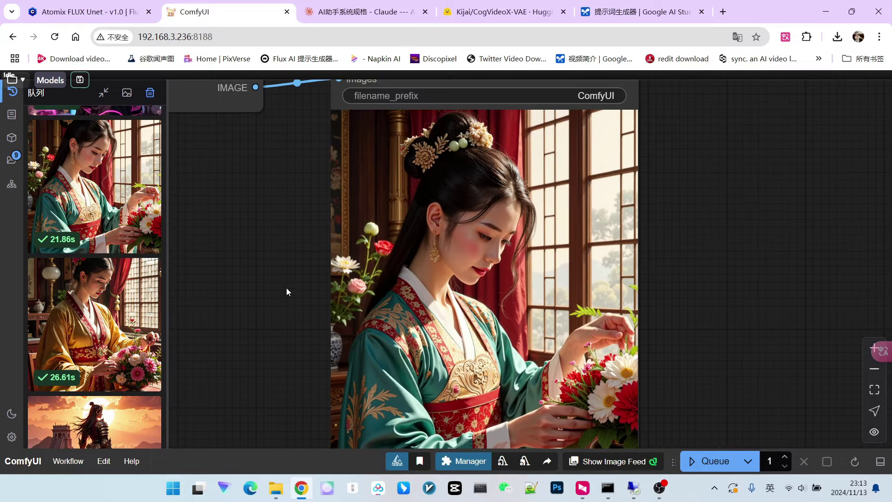
{"action": "scroll", "coordinate": [312, 183], "scroll_direction": "up", "scroll_amount": 2}
{"action": "scroll", "coordinate": [343, 139], "scroll_direction": "up", "scroll_amount": 3}
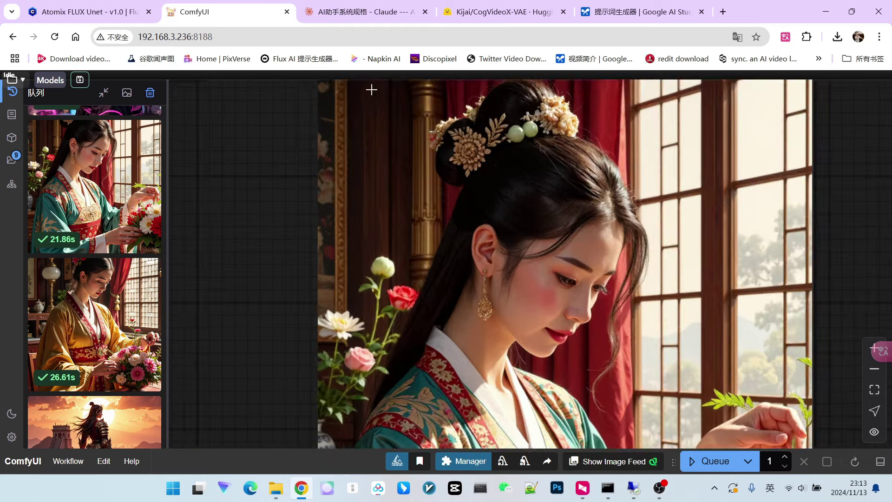
{"action": "scroll", "coordinate": [416, 202], "scroll_direction": "down", "scroll_amount": 5}
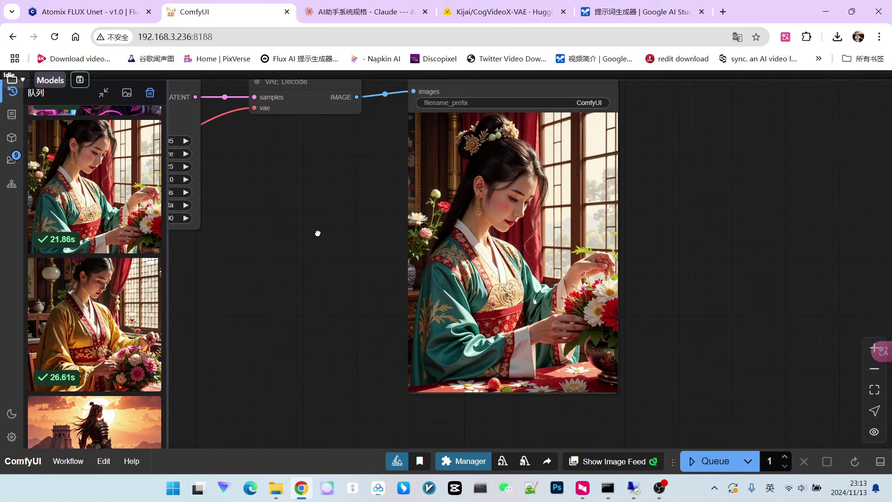
Step: Load the workflow of the girl in circuit-patterned hanfu on the neon street from the queue history and inspect its picture
{"action": "left_click_drag", "start_coordinate": [316, 233], "coordinate": [319, 279]}
{"action": "right_click", "coordinate": [129, 150]}
{"action": "left_click", "coordinate": [162, 176]}
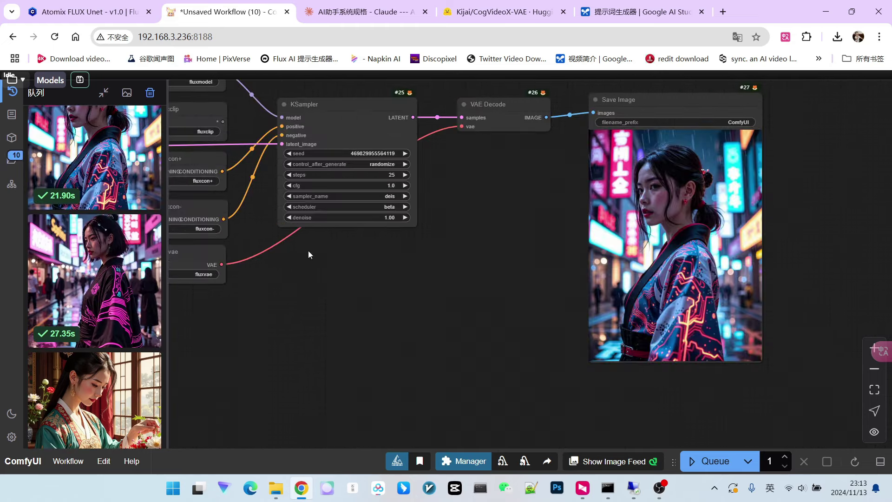
{"action": "left_click_drag", "start_coordinate": [519, 275], "coordinate": [351, 274]}
{"action": "scroll", "coordinate": [584, 303], "scroll_direction": "up", "scroll_amount": 4}
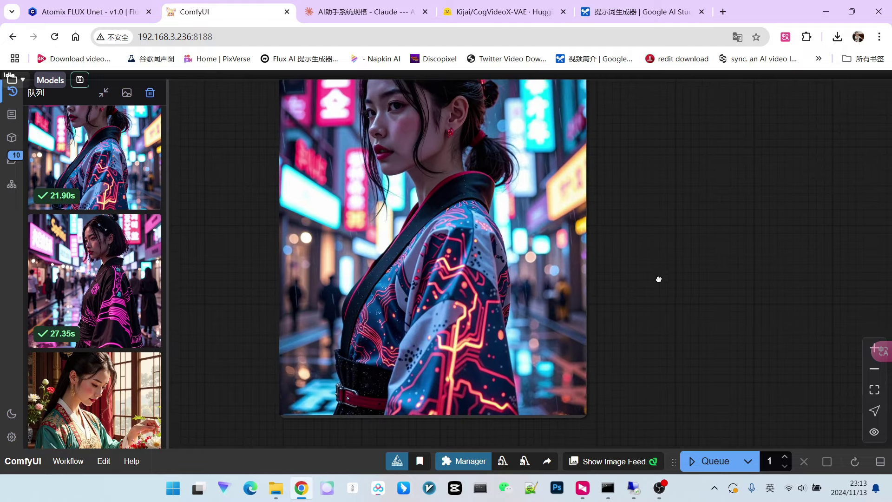
{"action": "scroll", "coordinate": [692, 300], "scroll_direction": "down", "scroll_amount": 2}
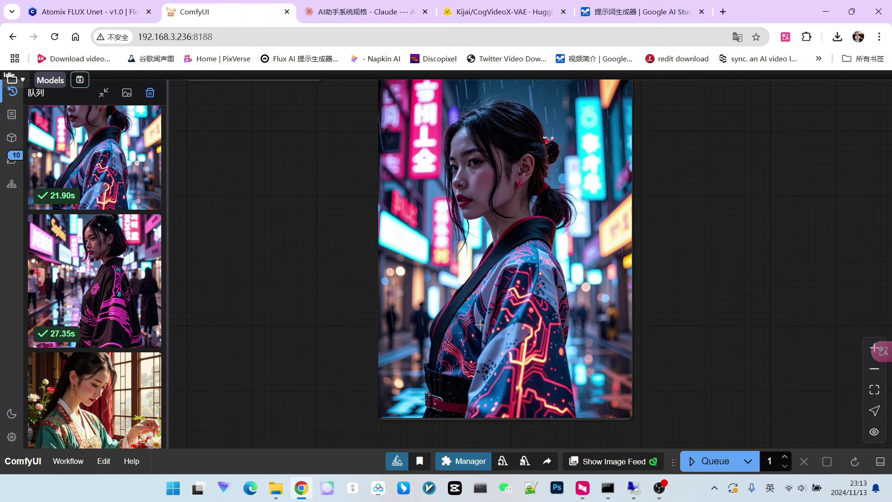
Step: Switch to the Claude chat and reread the 霓虹汉韵 description, highlighting its fusion hanfu and neon city phrases
{"action": "left_click", "coordinate": [350, 17]}
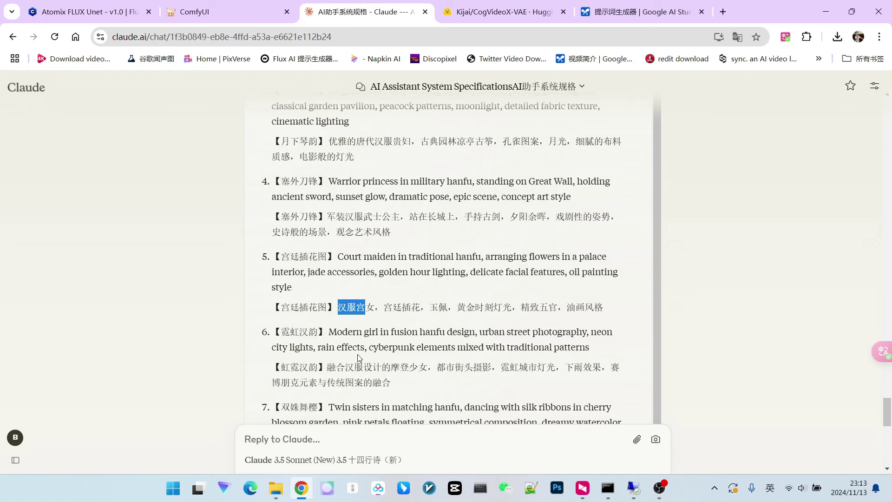
{"action": "left_click_drag", "start_coordinate": [335, 365], "coordinate": [372, 366]}
{"action": "left_click", "coordinate": [430, 366]}
{"action": "left_click_drag", "start_coordinate": [440, 367], "coordinate": [528, 367]}
{"action": "left_click", "coordinate": [500, 362]}
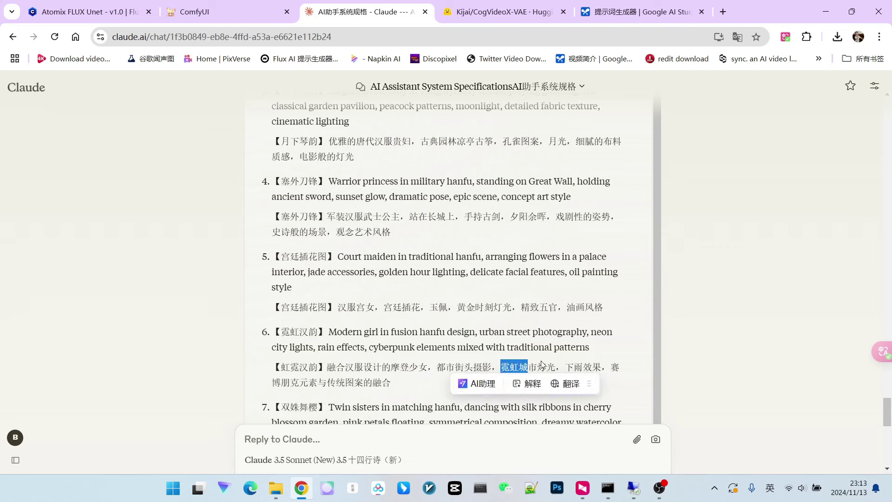
{"action": "left_click", "coordinate": [561, 359]}
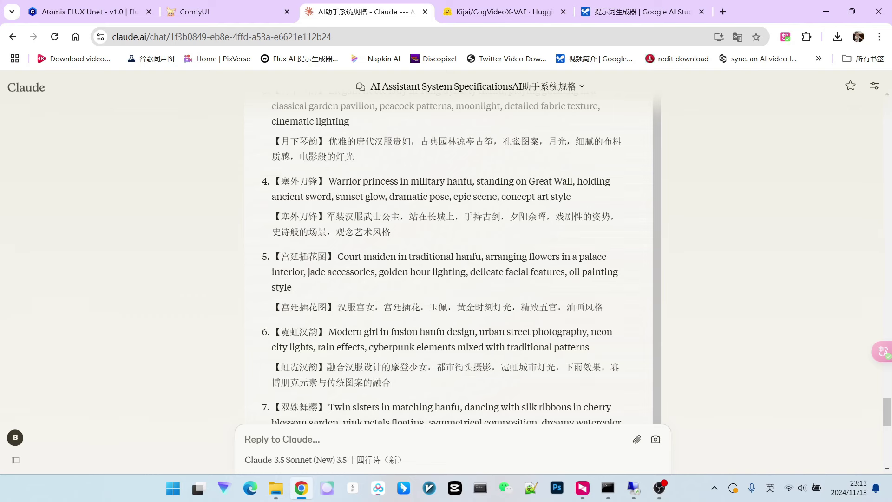
Step: Read the 双姝舞樱 description in the Claude chat, highlighting its dreamy watercolor style phrase
{"action": "scroll", "coordinate": [376, 304], "scroll_direction": "down", "scroll_amount": 3}
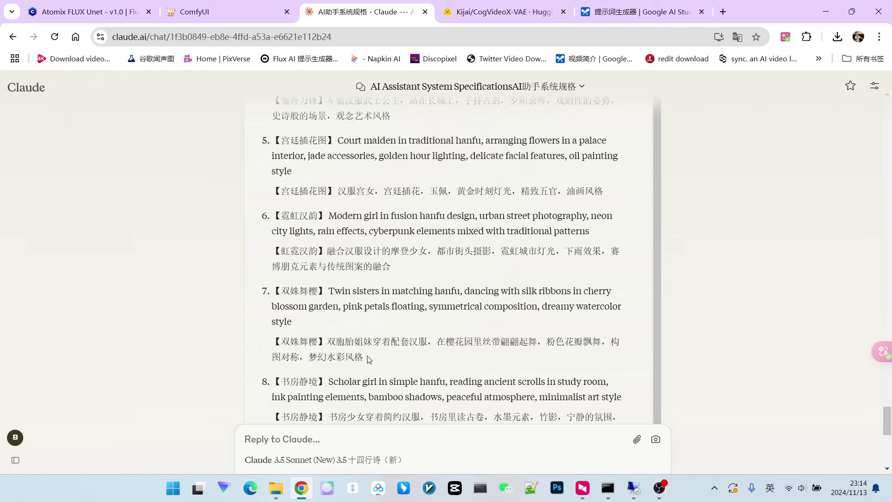
{"action": "left_click_drag", "start_coordinate": [309, 357], "coordinate": [376, 360]}
{"action": "left_click", "coordinate": [404, 357]}
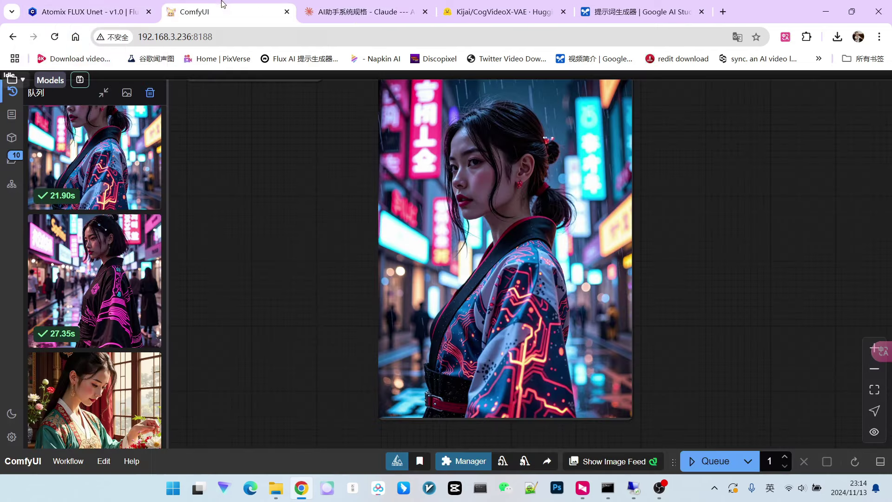
Step: Return to ComfyUI, load the workflow of the twin sisters under cherry blossoms from the queue history, and inspect its picture
{"action": "left_click", "coordinate": [223, 10]}
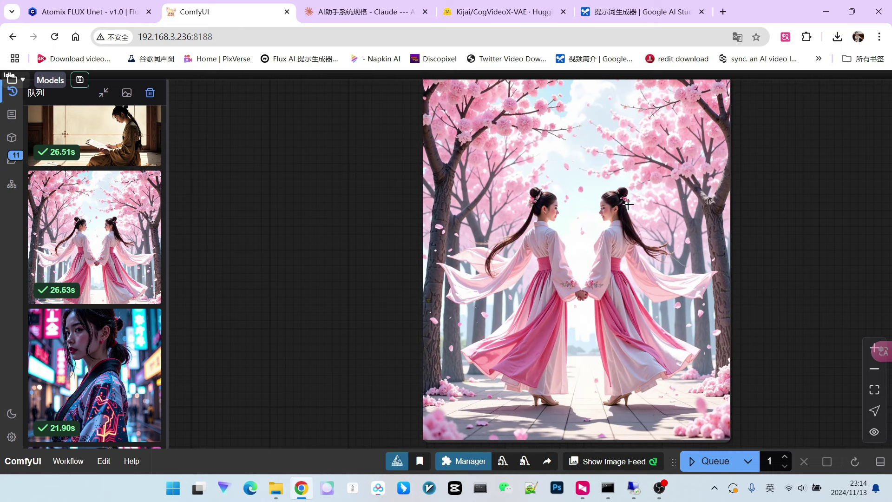
{"action": "scroll", "coordinate": [627, 204], "scroll_direction": "down", "scroll_amount": 2}
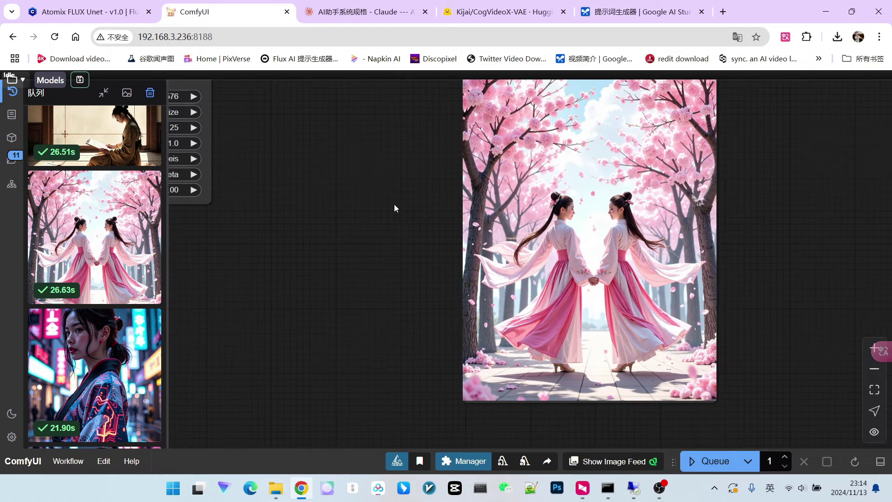
Step: Load the workflow of the brown-robed girl reading by the bamboo window from the queue history and inspect its picture
{"action": "scroll", "coordinate": [106, 214], "scroll_direction": "up", "scroll_amount": 3}
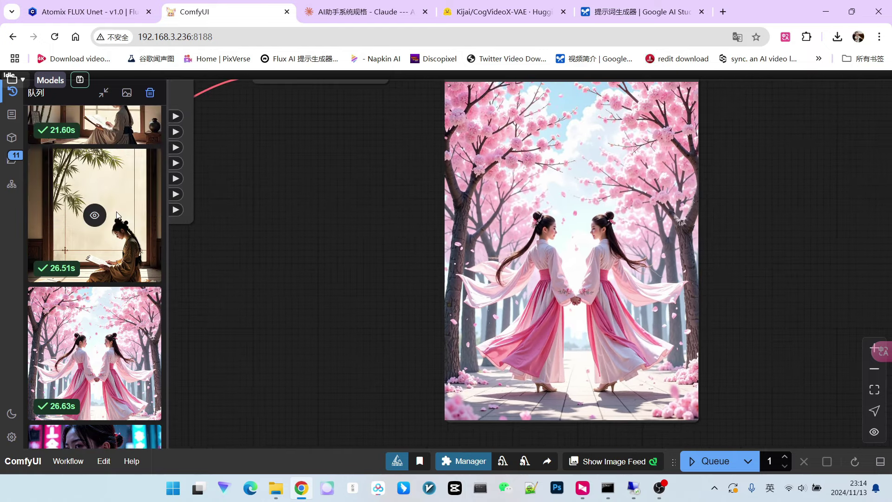
{"action": "right_click", "coordinate": [117, 213]}
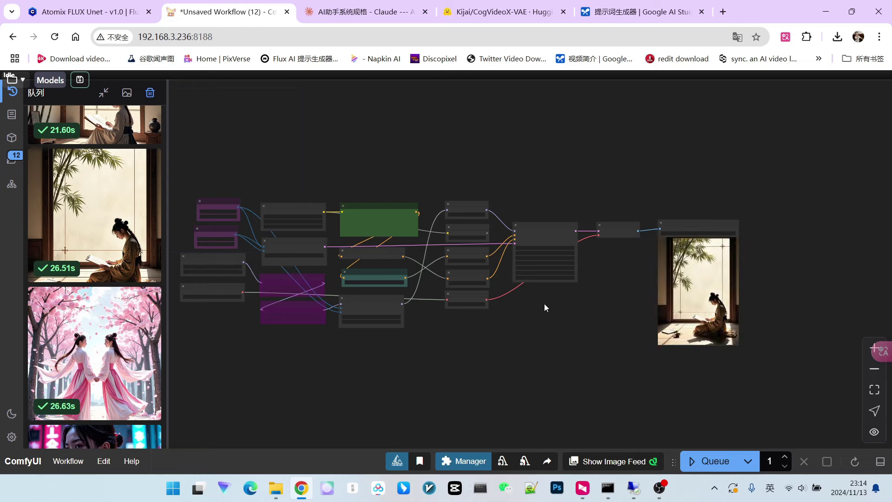
{"action": "scroll", "coordinate": [593, 304], "scroll_direction": "up", "scroll_amount": 5}
{"action": "left_click_drag", "start_coordinate": [637, 293], "coordinate": [387, 263]}
{"action": "scroll", "coordinate": [388, 263], "scroll_direction": "up", "scroll_amount": 2}
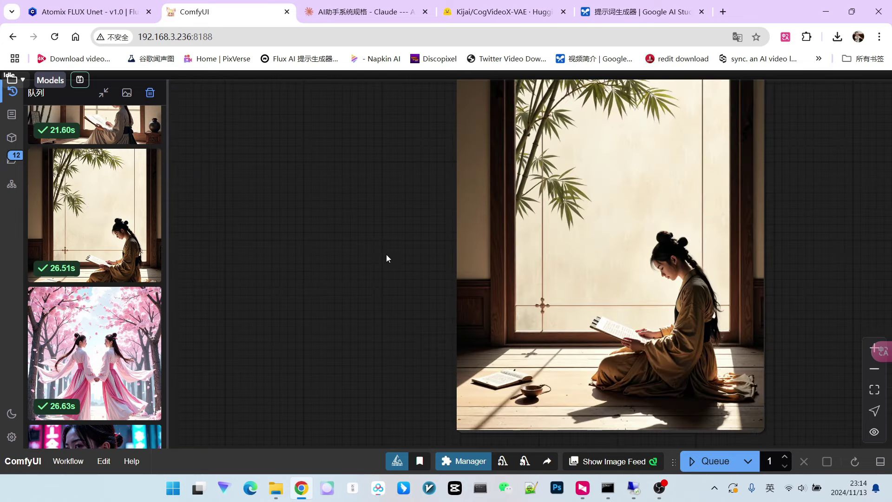
{"action": "scroll", "coordinate": [360, 225], "scroll_direction": "down", "scroll_amount": 1}
{"action": "left_click_drag", "start_coordinate": [352, 214], "coordinate": [350, 229]}
{"action": "scroll", "coordinate": [352, 229], "scroll_direction": "down", "scroll_amount": 1}
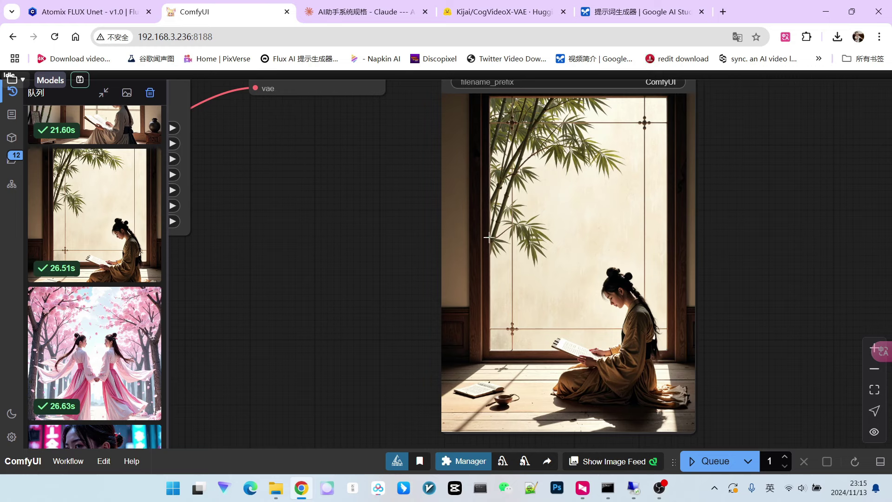
{"action": "scroll", "coordinate": [321, 225], "scroll_direction": "down", "scroll_amount": 1}
{"action": "scroll", "coordinate": [674, 232], "scroll_direction": "up", "scroll_amount": 1}
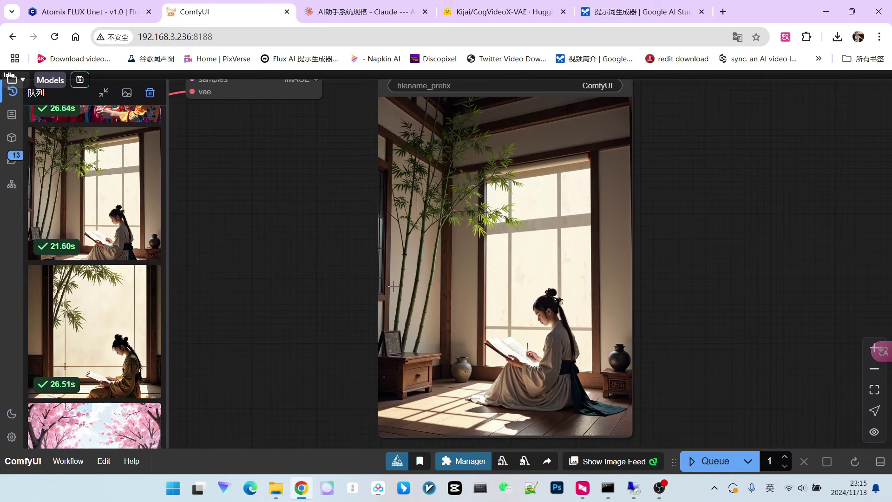
Step: Reload the brown-robed reader's workflow from the queue history and compare its picture with the 书房静境 description in the Claude chat
{"action": "right_click", "coordinate": [144, 326]}
{"action": "left_click", "coordinate": [188, 355]}
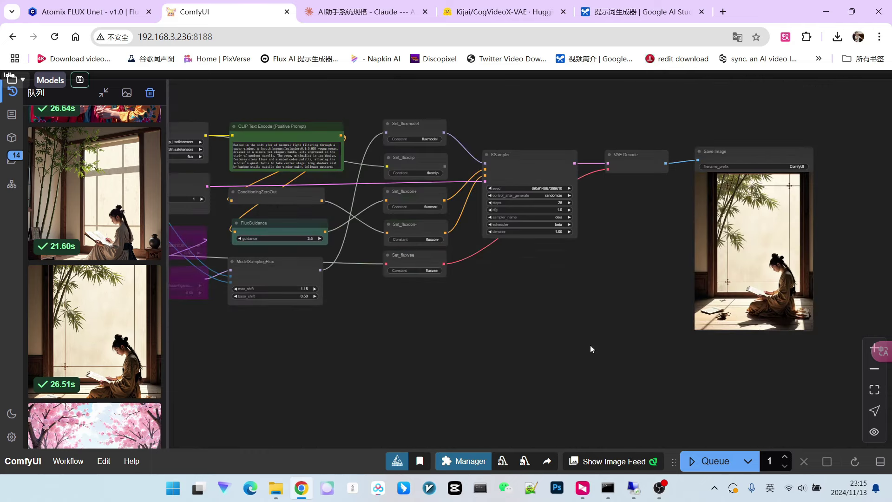
{"action": "scroll", "coordinate": [748, 285], "scroll_direction": "up", "scroll_amount": 5}
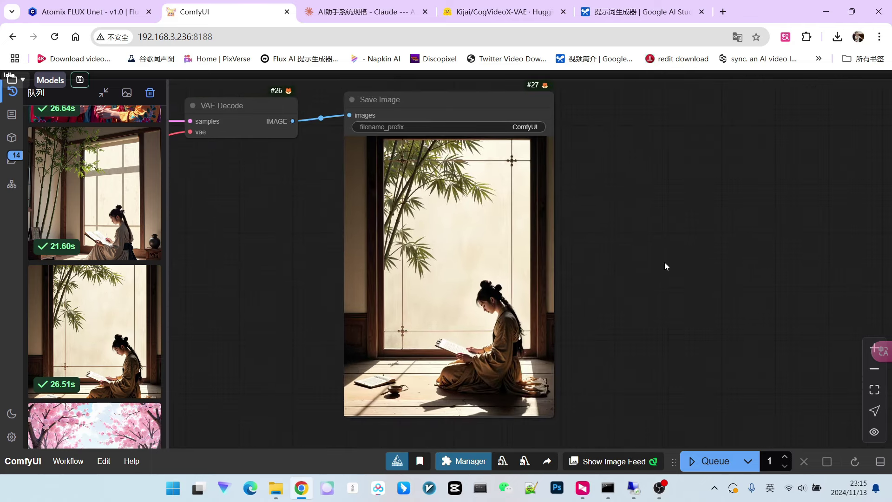
{"action": "left_click", "coordinate": [313, 14]}
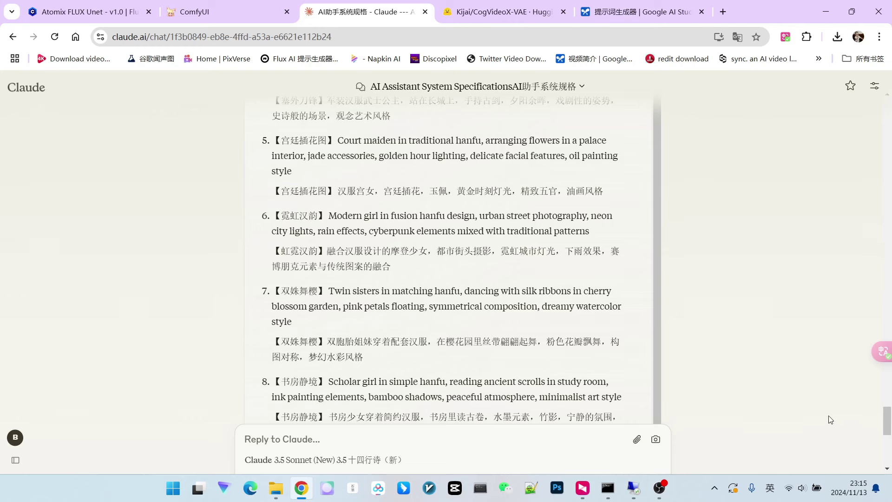
{"action": "scroll", "coordinate": [340, 132], "scroll_direction": "down", "scroll_amount": 6}
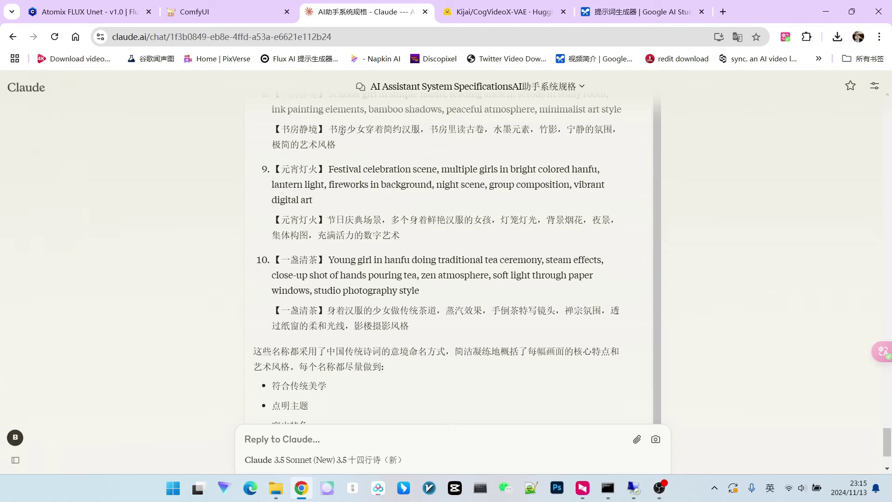
Step: Return to ComfyUI, load the workflow of the standing hanfu group under lanterns and fireworks from the queue history, and inspect its picture
{"action": "left_click", "coordinate": [195, 12]}
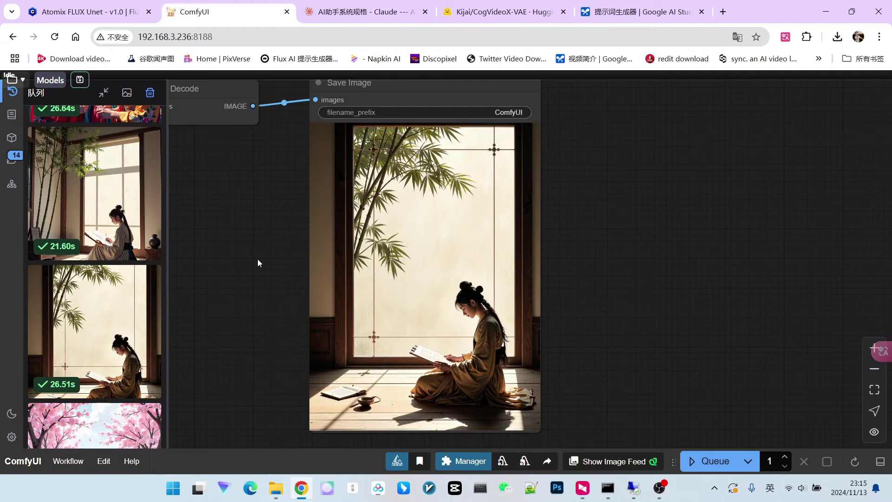
{"action": "scroll", "coordinate": [94, 232], "scroll_direction": "up", "scroll_amount": 5}
{"action": "left_click_drag", "start_coordinate": [95, 205], "coordinate": [266, 250]}
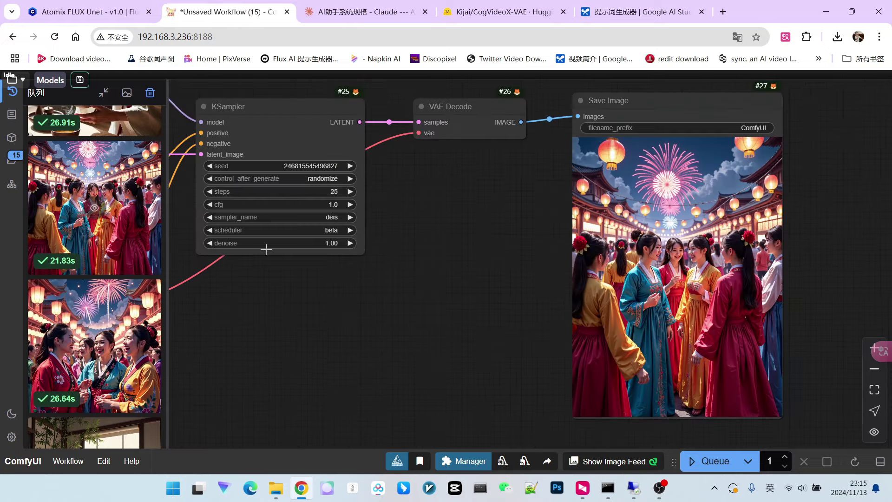
{"action": "scroll", "coordinate": [540, 291], "scroll_direction": "up", "scroll_amount": 3}
{"action": "left_click_drag", "start_coordinate": [446, 257], "coordinate": [359, 220]}
{"action": "scroll", "coordinate": [631, 247], "scroll_direction": "up", "scroll_amount": 2}
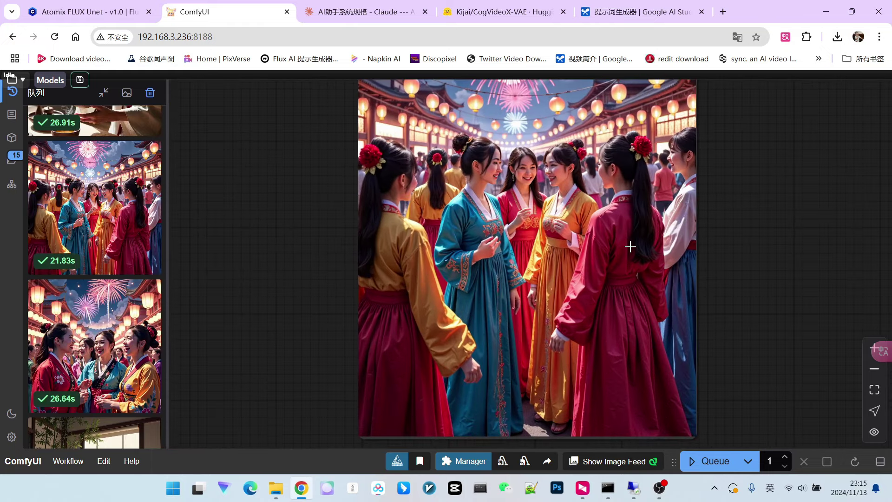
{"action": "scroll", "coordinate": [631, 246], "scroll_direction": "down", "scroll_amount": 3}
{"action": "scroll", "coordinate": [560, 240], "scroll_direction": "down", "scroll_amount": 1}
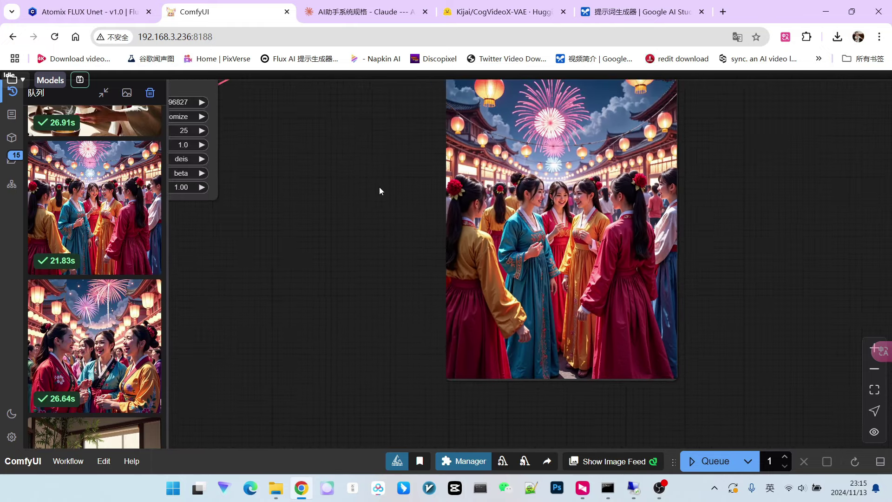
{"action": "left_click_drag", "start_coordinate": [379, 191], "coordinate": [368, 211]}
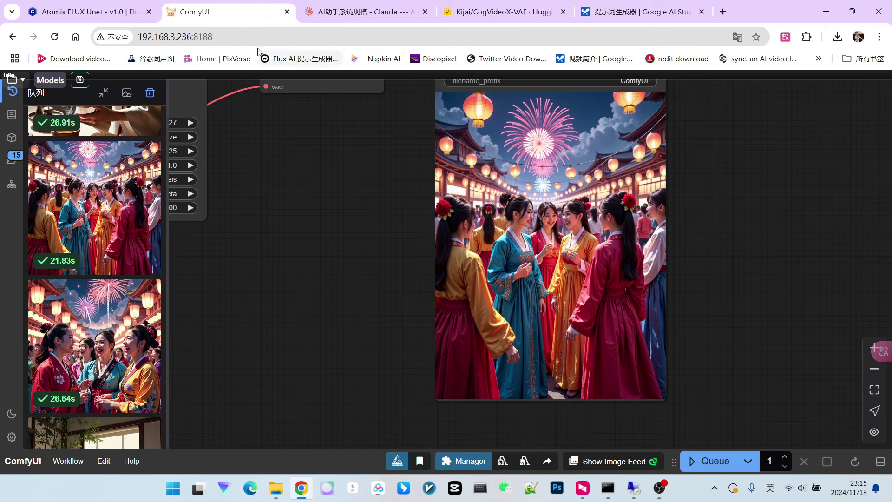
Step: Switch to the Claude chat and read the 元宵灯火 and 一盏清茶 descriptions, highlighting the 活力的 and 蒸汽效果 wording
{"action": "left_click", "coordinate": [367, 12]}
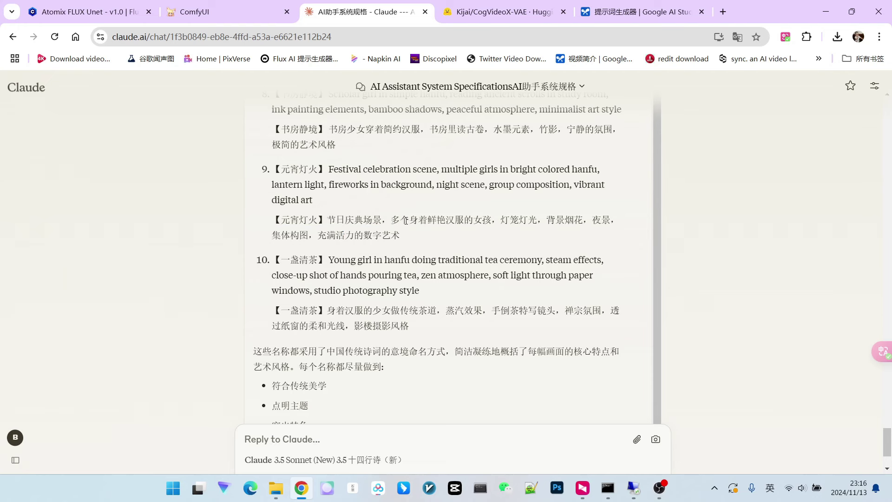
{"action": "left_click_drag", "start_coordinate": [400, 221], "coordinate": [418, 221]}
{"action": "left_click", "coordinate": [488, 208]}
{"action": "left_click_drag", "start_coordinate": [334, 235], "coordinate": [363, 236]}
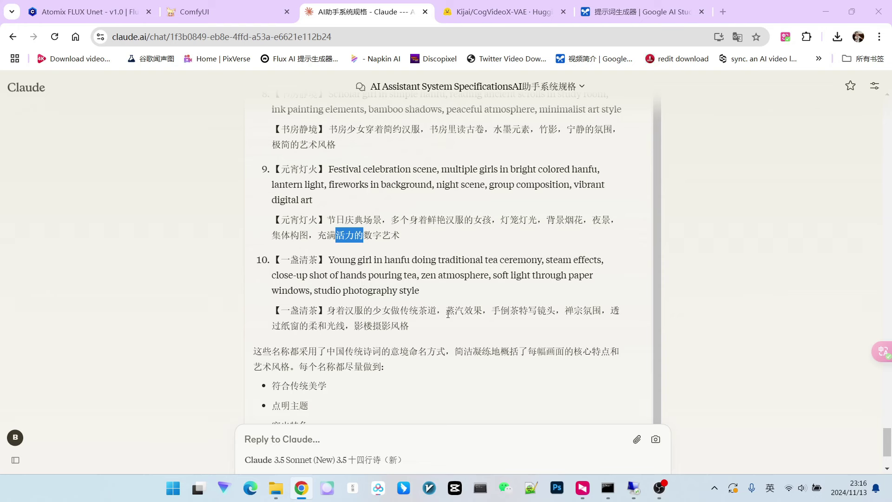
{"action": "left_click_drag", "start_coordinate": [446, 312], "coordinate": [473, 313]}
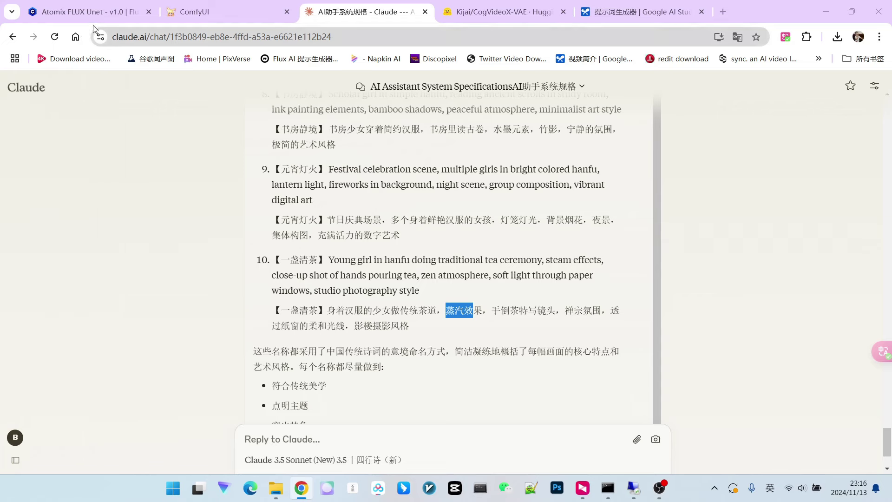
Step: Return to ComfyUI, load the workflow of the red-sashed woman pouring tea into a bowl from the queue history, and inspect its picture
{"action": "left_click", "coordinate": [200, 12]}
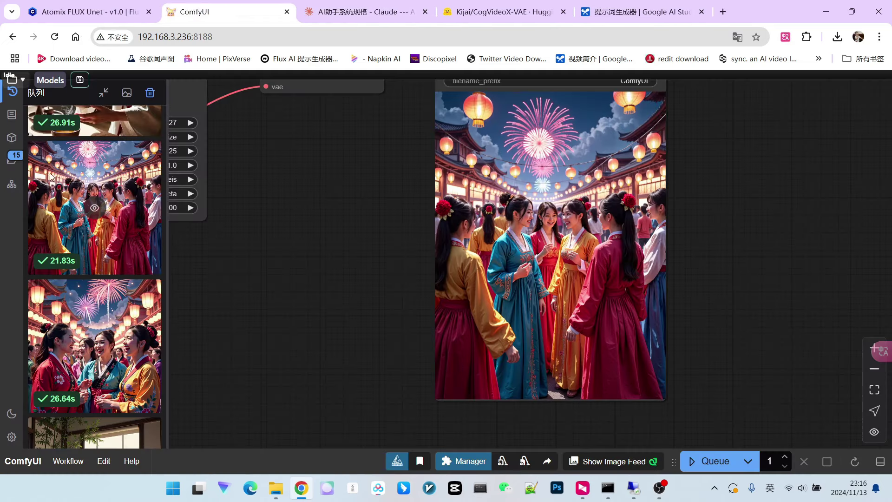
{"action": "scroll", "coordinate": [93, 195], "scroll_direction": "up", "scroll_amount": 3}
{"action": "right_click", "coordinate": [96, 172]}
{"action": "left_click", "coordinate": [168, 202]}
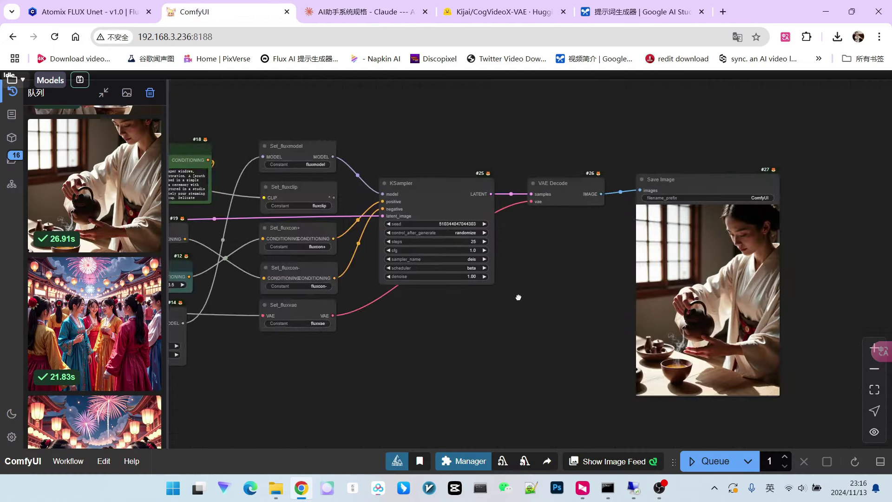
{"action": "scroll", "coordinate": [654, 181], "scroll_direction": "up", "scroll_amount": 3}
{"action": "left_click_drag", "start_coordinate": [654, 182], "coordinate": [684, 211]}
{"action": "scroll", "coordinate": [659, 258], "scroll_direction": "up", "scroll_amount": 3}
{"action": "scroll", "coordinate": [685, 211], "scroll_direction": "down", "scroll_amount": 1}
{"action": "scroll", "coordinate": [686, 216], "scroll_direction": "up", "scroll_amount": 1}
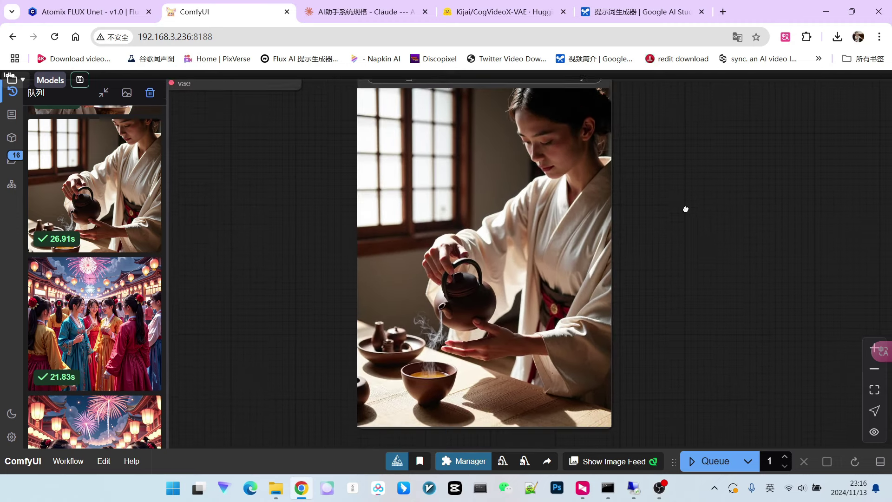
Step: Load the workflow of the woman tilting a teapot with steam curling beside her shoulder and inspect its picture
{"action": "scroll", "coordinate": [116, 233], "scroll_direction": "up", "scroll_amount": 5}
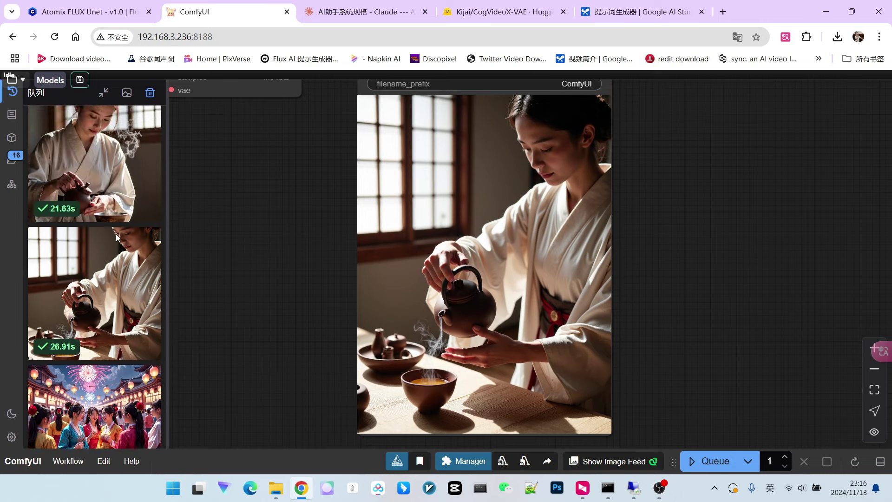
{"action": "right_click", "coordinate": [107, 257]}
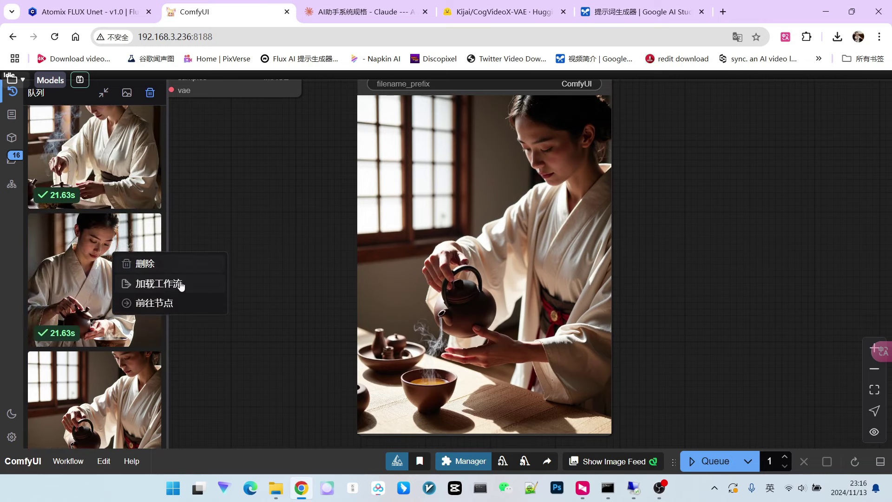
{"action": "left_click", "coordinate": [161, 285]}
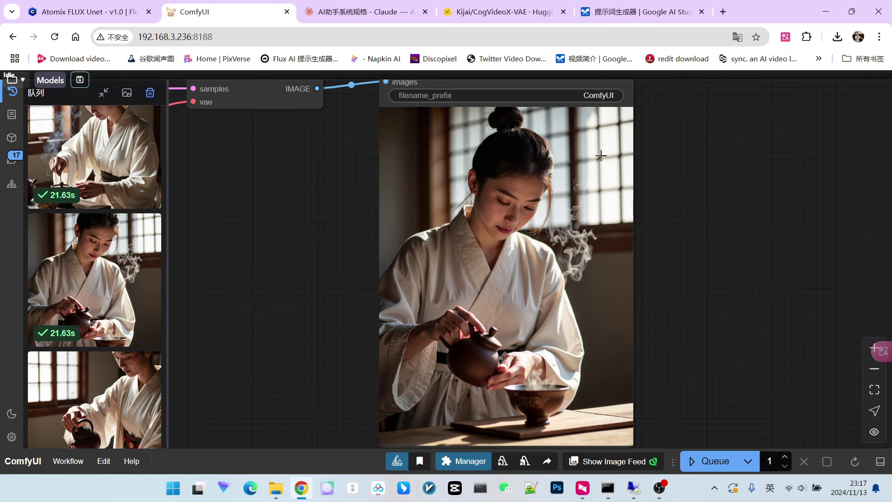
{"action": "scroll", "coordinate": [608, 264], "scroll_direction": "down", "scroll_amount": 1}
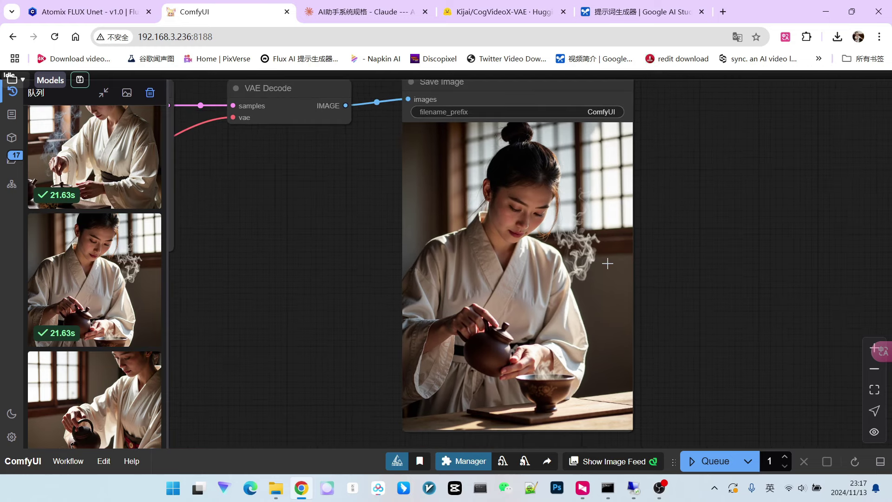
Step: Load the workflow of the tea ceremony picture just above it in the queue history
{"action": "scroll", "coordinate": [109, 240], "scroll_direction": "up", "scroll_amount": 6}
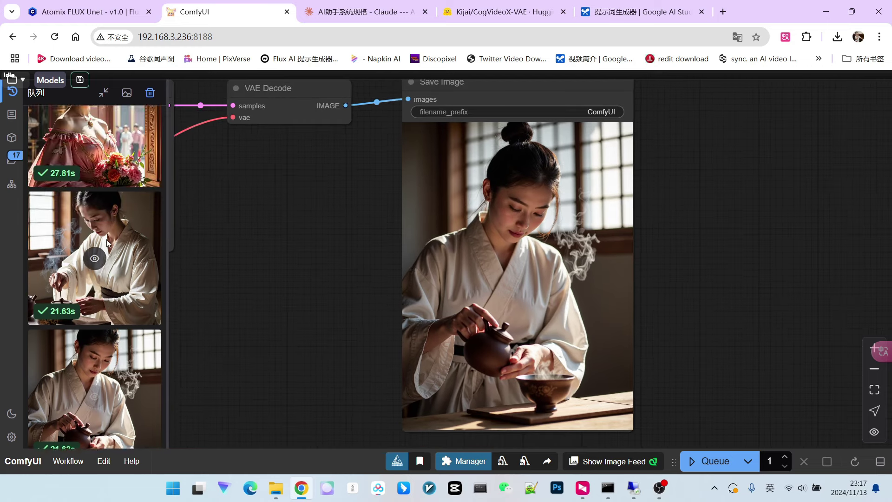
{"action": "scroll", "coordinate": [109, 239], "scroll_direction": "down", "scroll_amount": 4}
{"action": "right_click", "coordinate": [122, 253]}
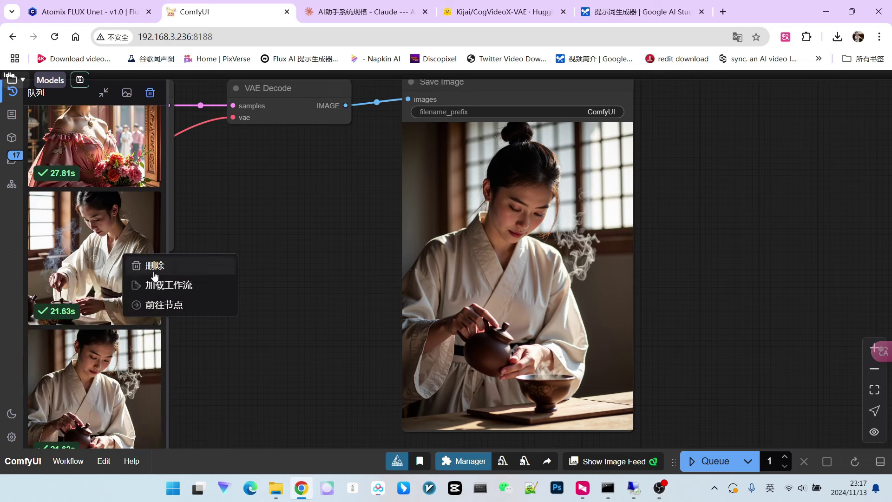
{"action": "left_click", "coordinate": [186, 284]}
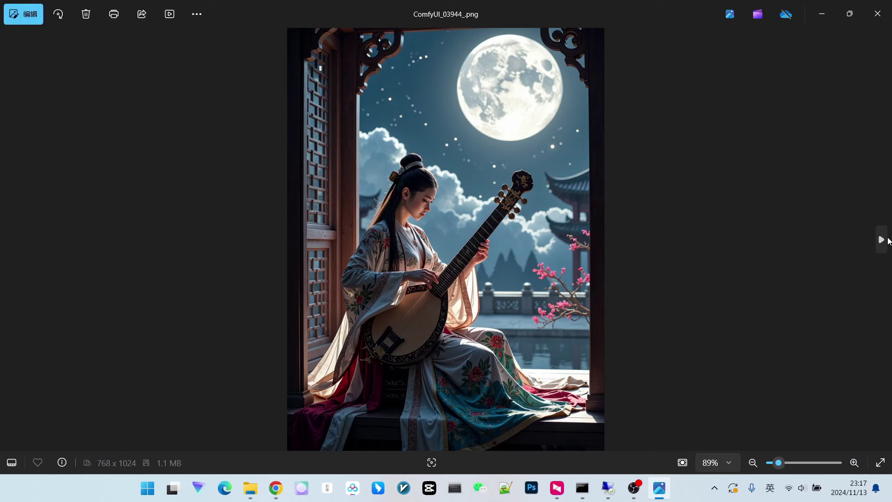
Step: Page forward through the generated hanfu pictures in the image viewer, from ComfyUI_03944_.png to ComfyUI_03960_.png
{"action": "left_click", "coordinate": [888, 240]}
{"action": "left_click", "coordinate": [888, 240]}
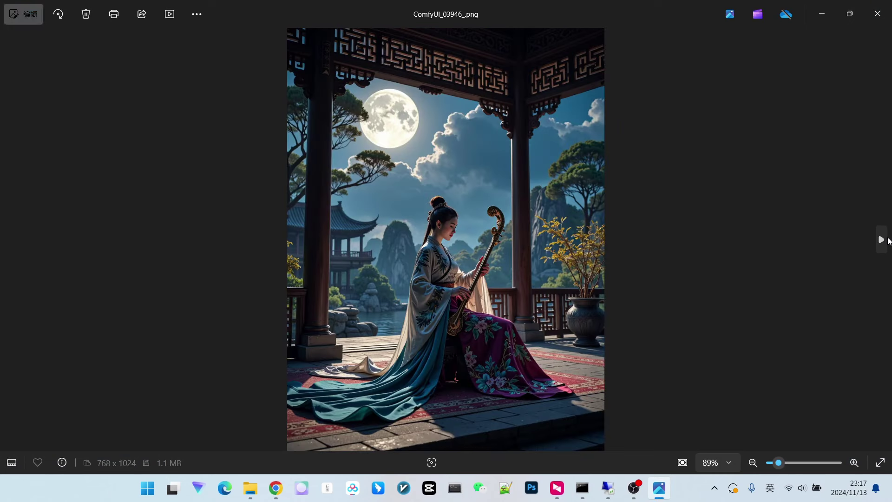
{"action": "left_click", "coordinate": [887, 240]}
{"action": "left_click", "coordinate": [887, 241]}
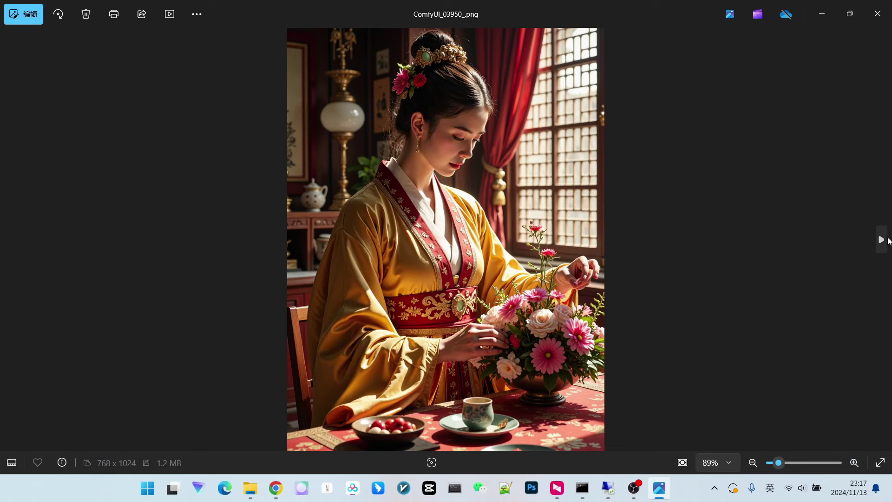
{"action": "left_click", "coordinate": [888, 240]}
{"action": "left_click", "coordinate": [887, 241]}
{"action": "left_click", "coordinate": [887, 240]}
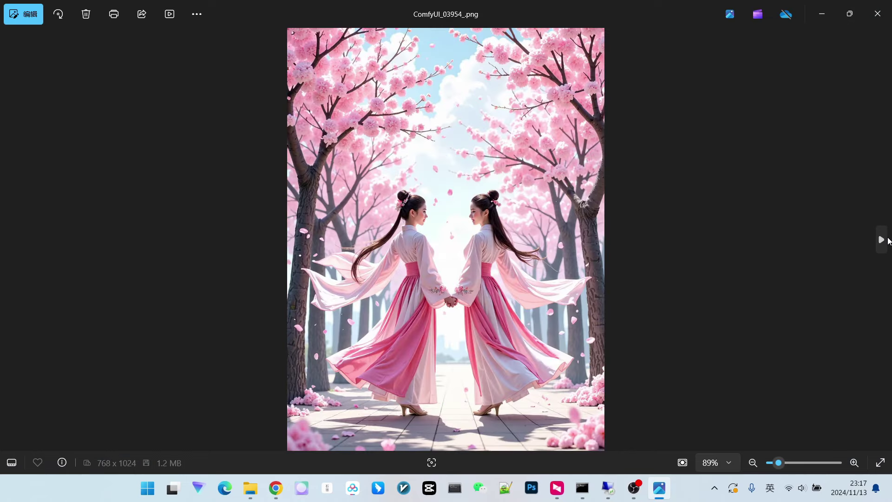
{"action": "left_click", "coordinate": [888, 240]}
{"action": "left_click", "coordinate": [887, 240]}
{"action": "left_click", "coordinate": [887, 241]}
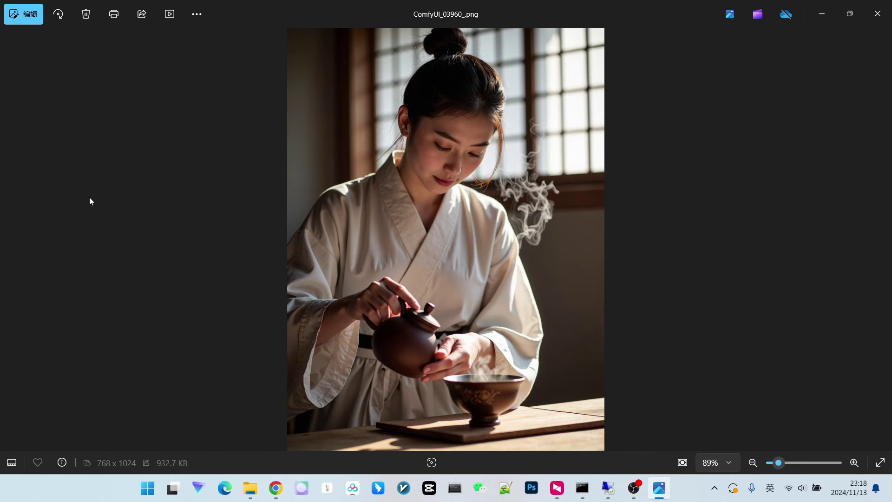
Step: Page back through the generated pictures to review the twin sisters under cherry blossoms in ComfyUI_03954_.png
{"action": "left_click", "coordinate": [10, 238]}
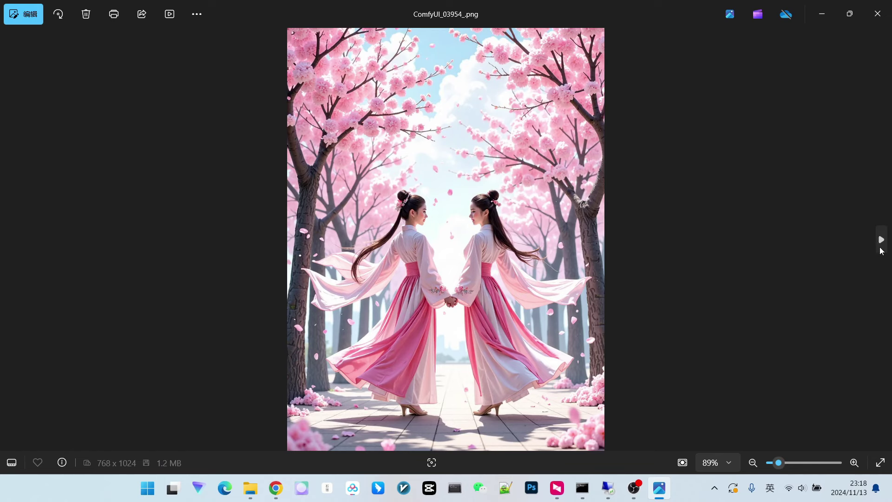
{"action": "left_click", "coordinate": [881, 250]}
{"action": "left_click", "coordinate": [15, 243]}
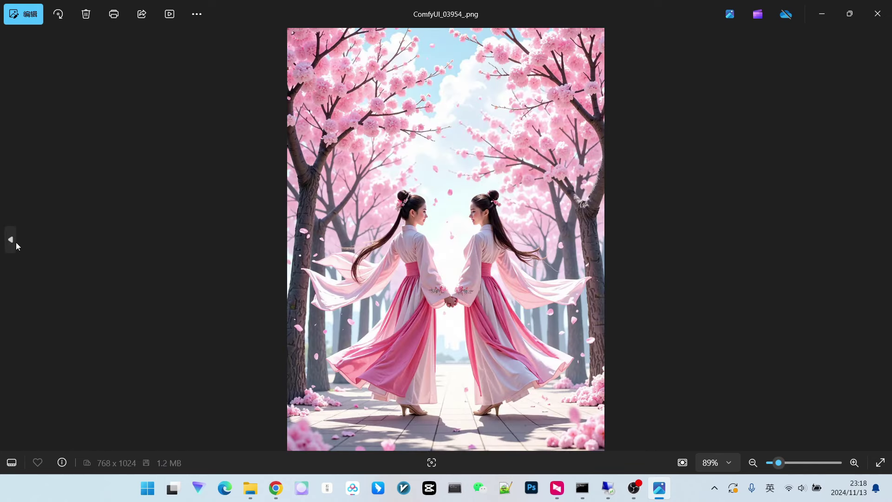